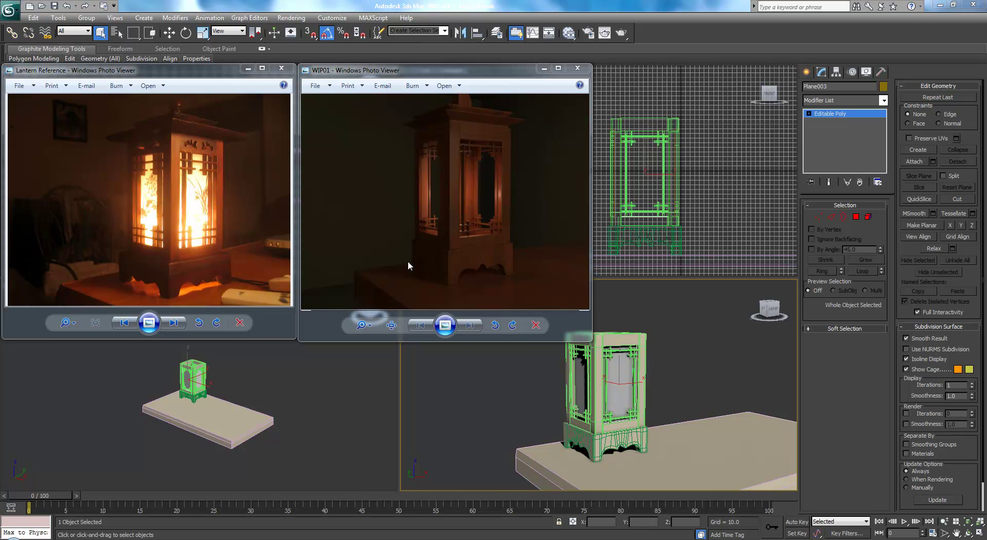
Step: Close the WIP01 render and the Lantern Reference photo windows to clear the modeling viewports
left_click_drag(419, 79, 480, 163)
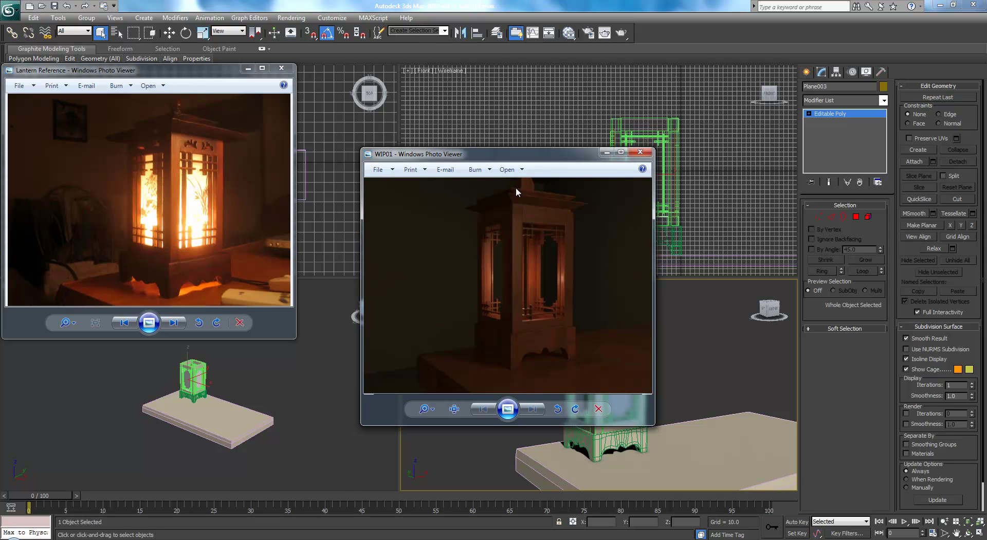
left_click_drag(489, 154, 423, 72)
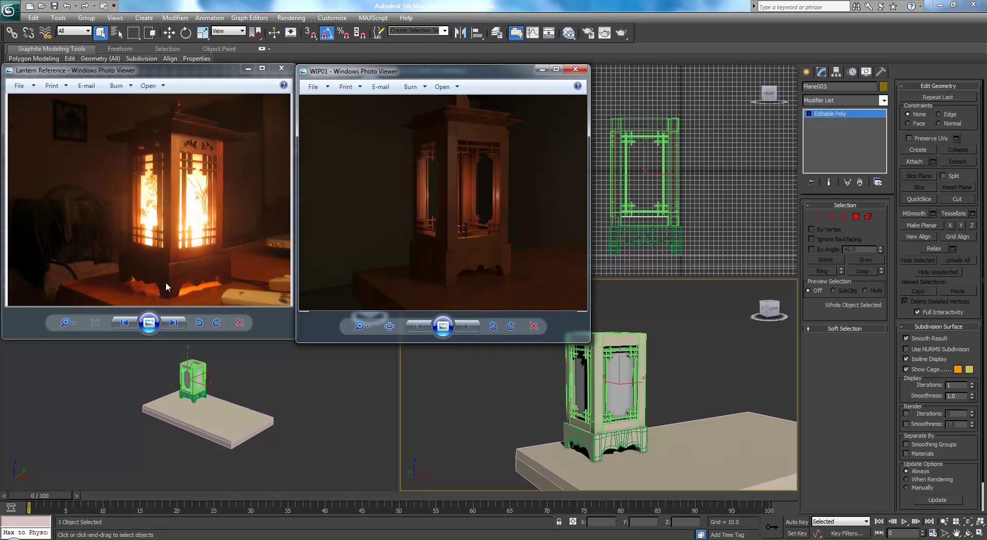
left_click(575, 69)
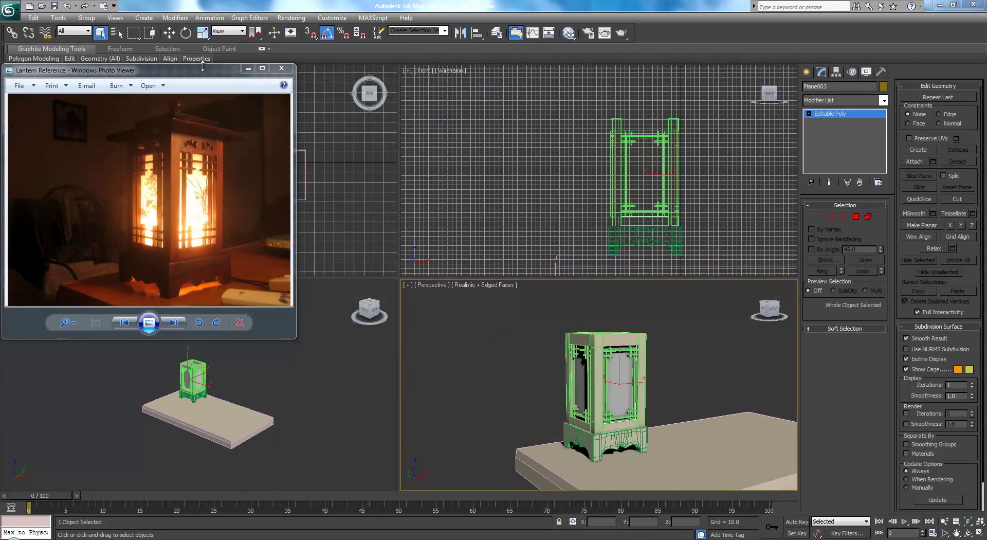
left_click_drag(195, 70, 680, 72)
left_click(767, 71)
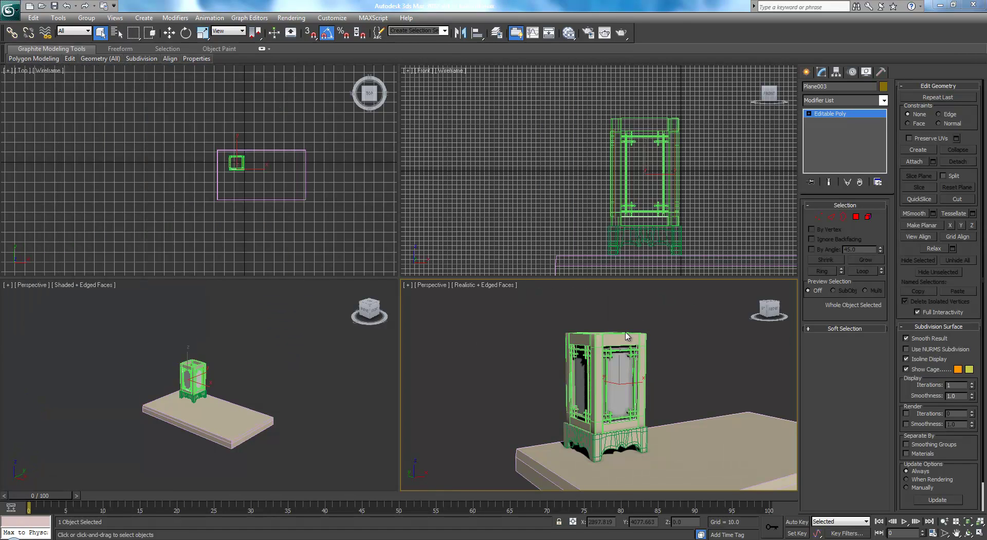
Step: Delete the gray plane behind the lantern's window opening
middle_click_drag(642, 345, 567, 352)
scroll(568, 354, "up", 3)
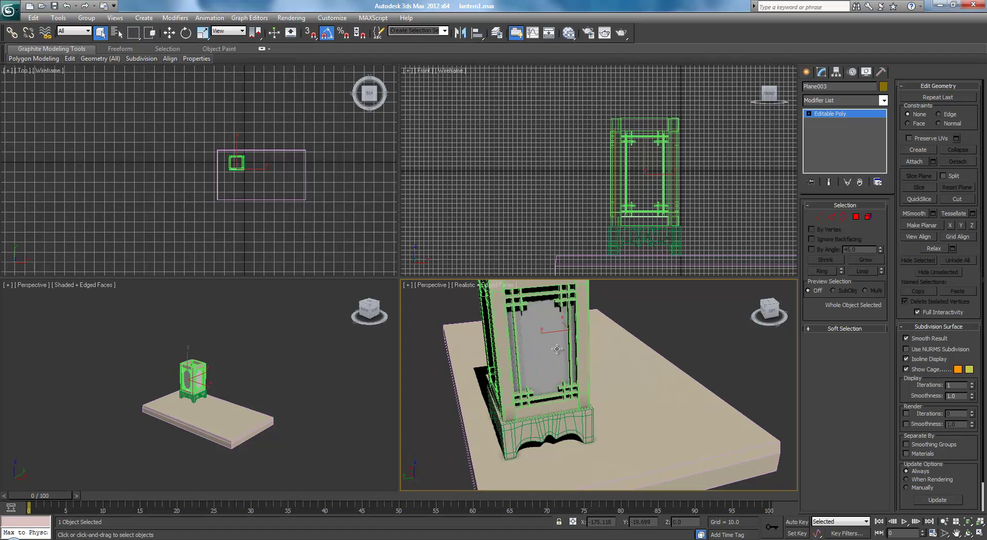
left_click(557, 348)
key("Delete")
Step: Bring the lantern into view, clear the selection and maximize the Realistic perspective viewport
middle_click_drag(521, 365, 571, 362, "alt")
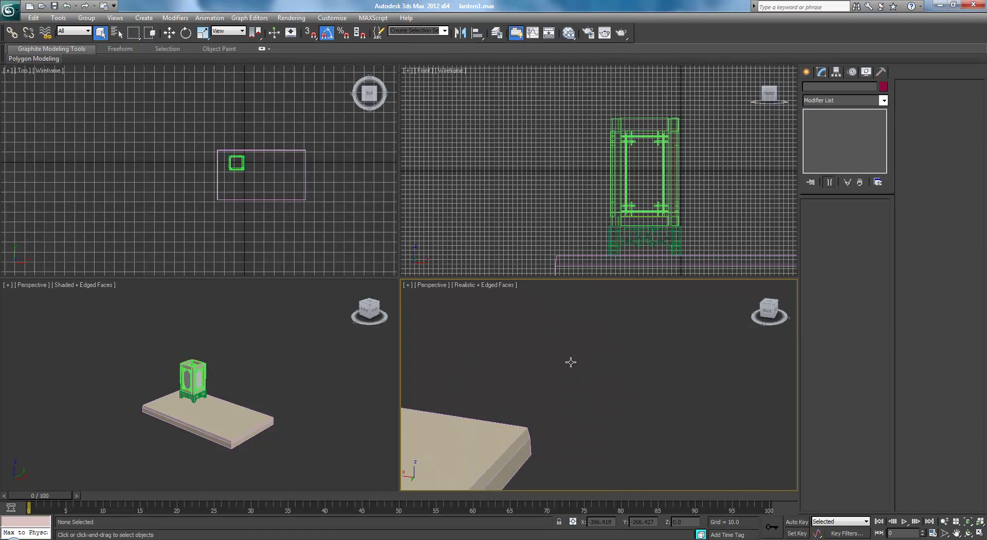
scroll(564, 363, "down", 3)
left_click(456, 380)
key("z")
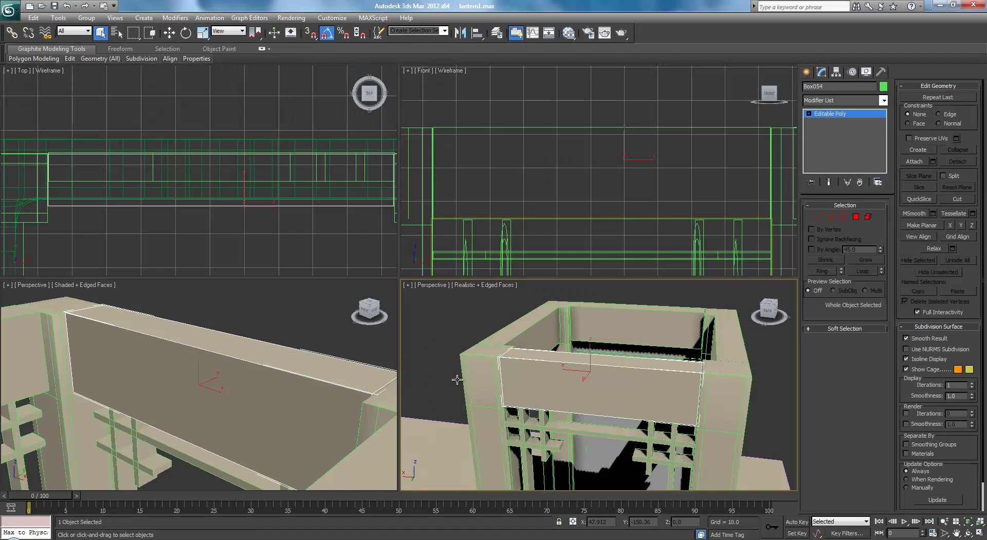
scroll(453, 378, "up", 2)
key("ctrl+d")
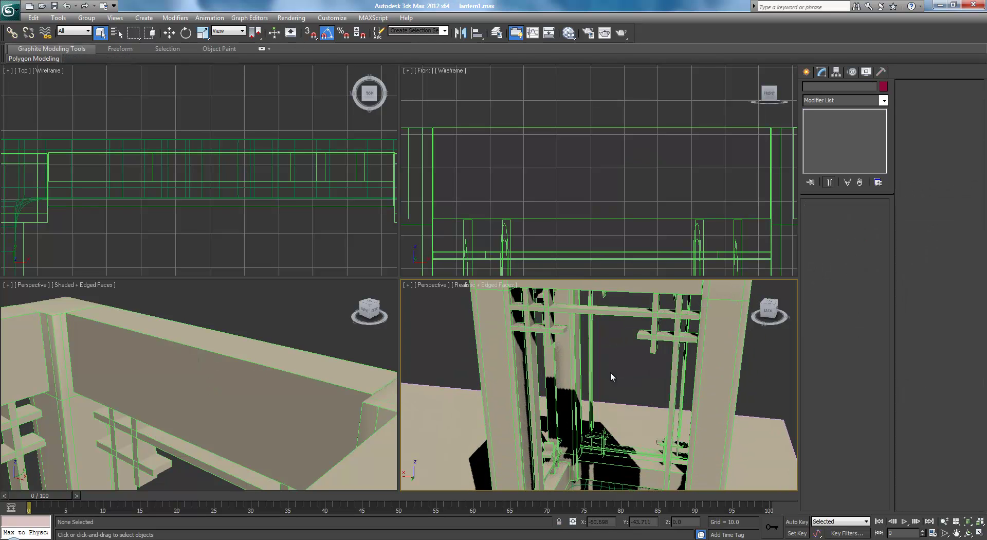
middle_click_drag(569, 379, 555, 419, "alt")
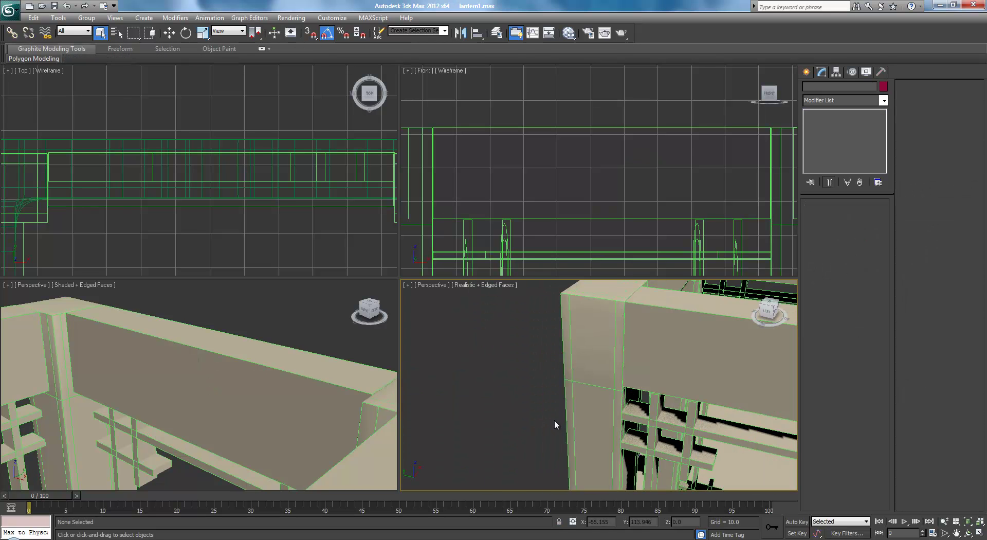
key("alt+w")
scroll(491, 312, "down", 6)
scroll(489, 280, "down", 2)
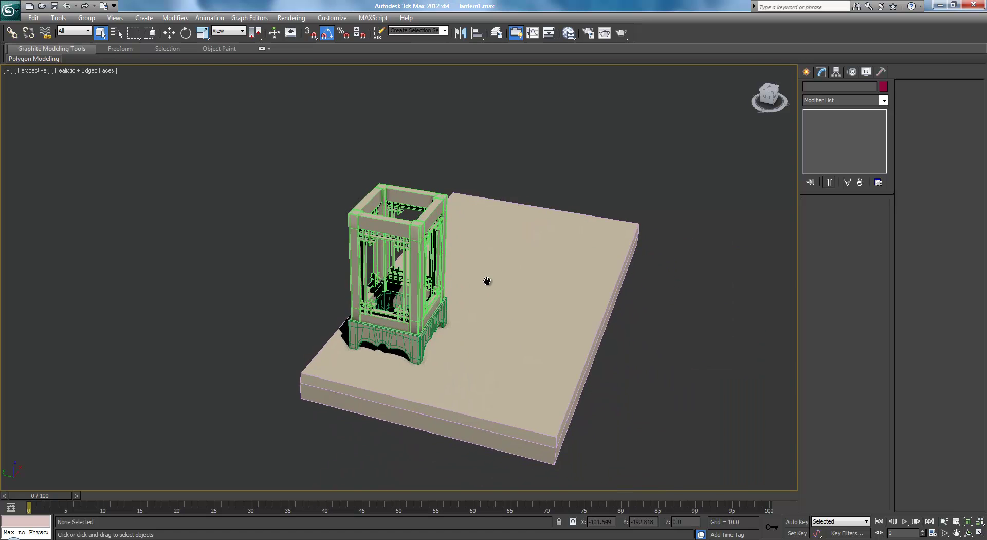
key("alt+w")
key("alt+w")
Step: Delete the remaining gray plane in the lantern's side window
middle_click_drag(540, 300, 467, 297, "alt")
scroll(467, 297, "up", 6)
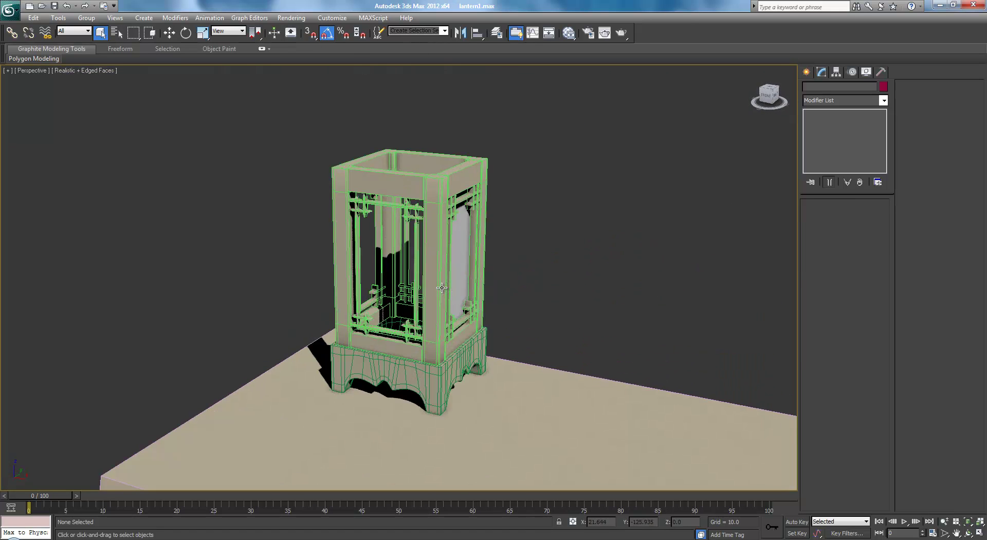
left_click(488, 253)
key("Delete")
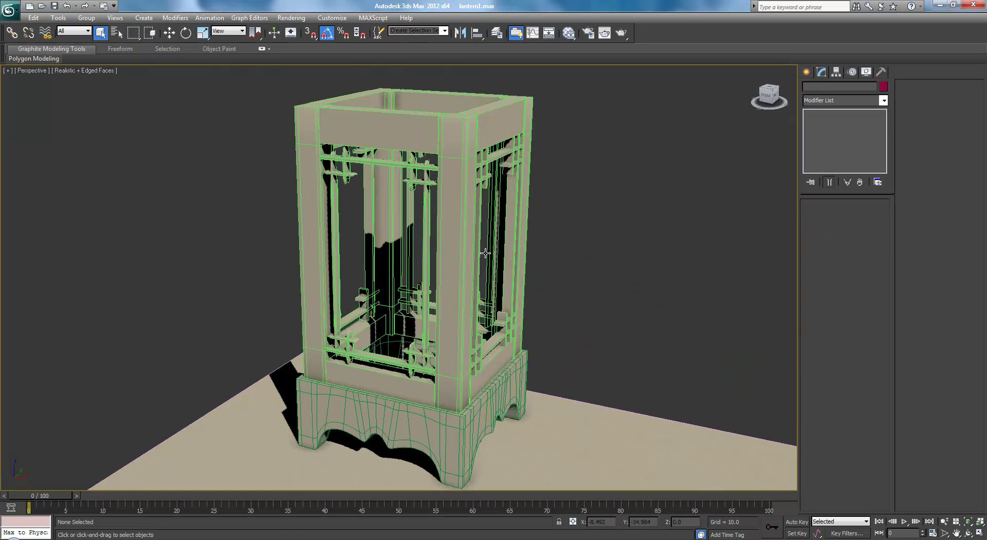
Step: Change the perspective viewport's display mode from Realistic to Shaded, keeping edged faces
scroll(453, 249, "up", 5)
scroll(446, 250, "down", 7)
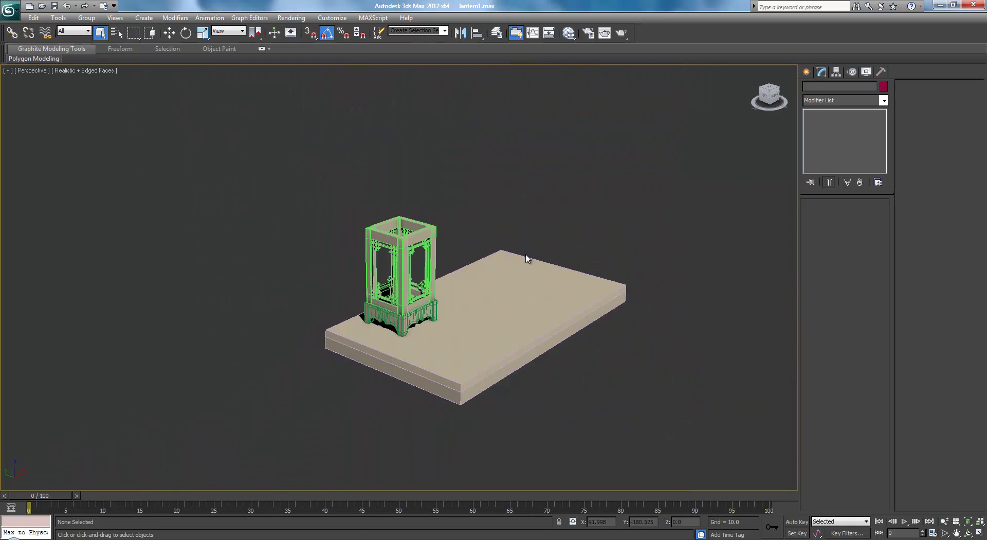
scroll(127, 74, "up", 2)
left_click(95, 70)
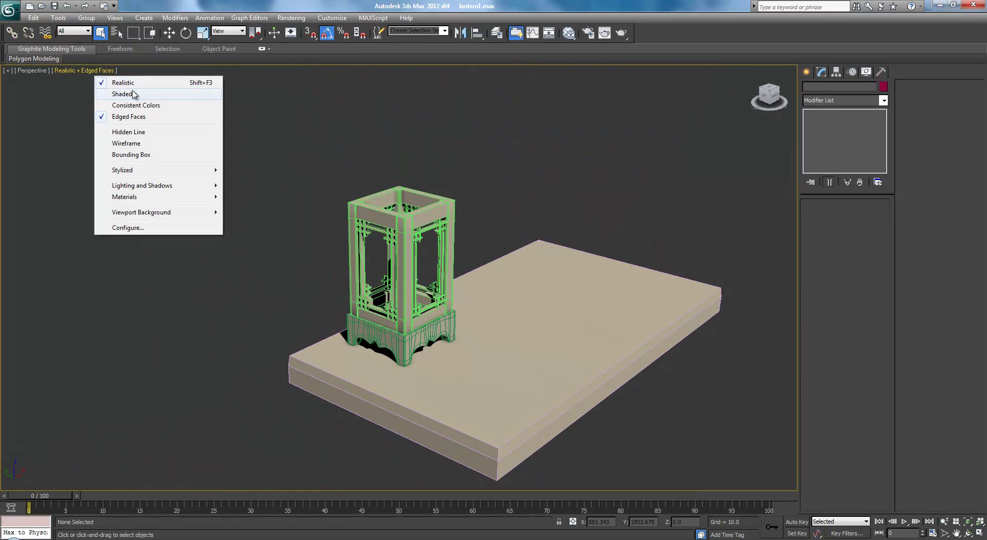
left_click(133, 92)
scroll(595, 221, "up", 8)
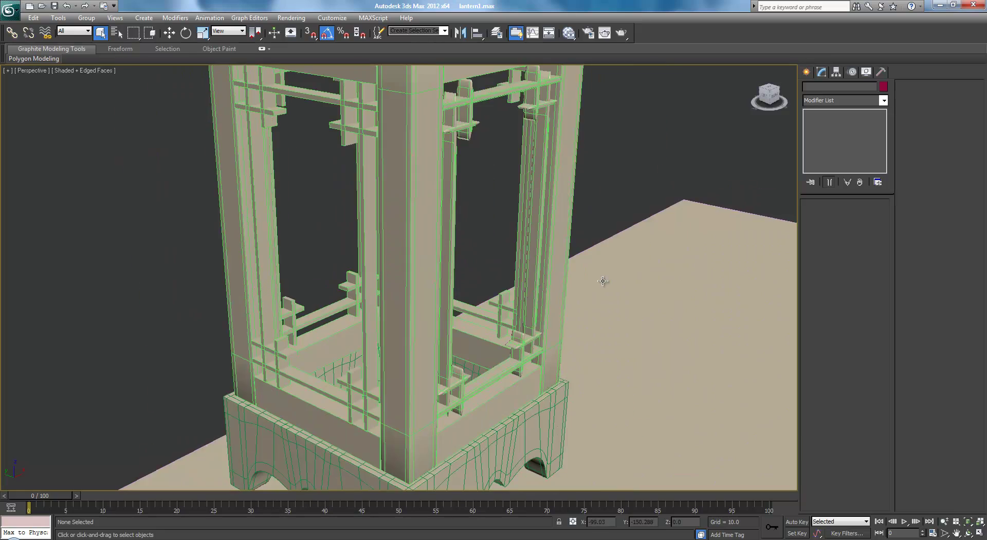
Step: Select the smoothed lattice object in the lantern's front window and isolate it
middle_click_drag(561, 290, 614, 401, "alt")
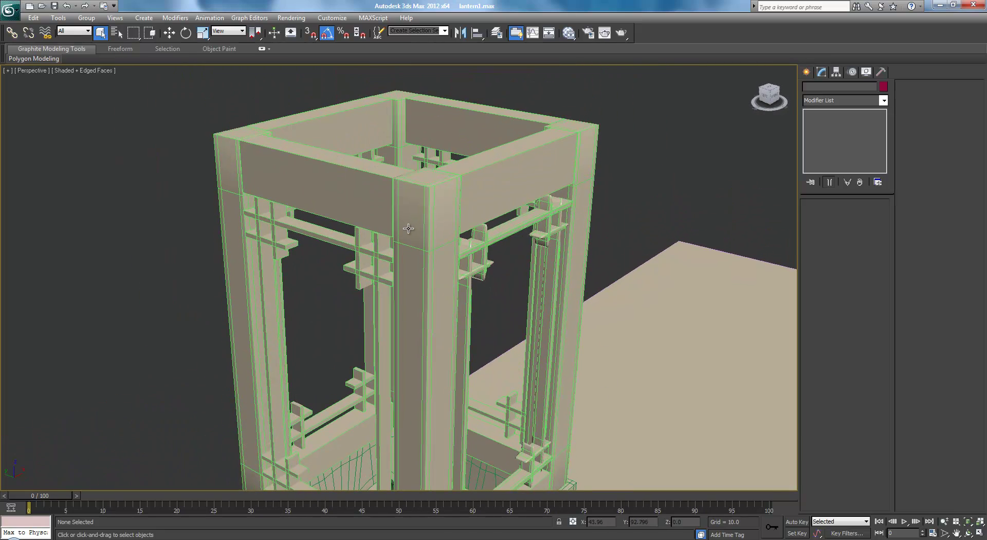
left_click(412, 226)
middle_click_drag(413, 226, 379, 194, "alt")
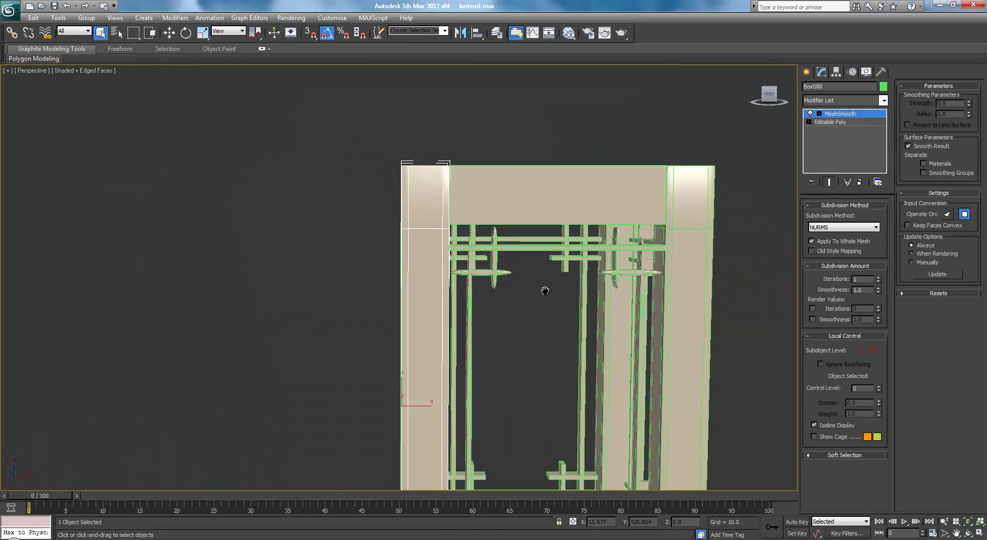
scroll(544, 288, "up", 3)
middle_click_drag(508, 272, 487, 187)
left_click(461, 143)
scroll(461, 142, "down", 8)
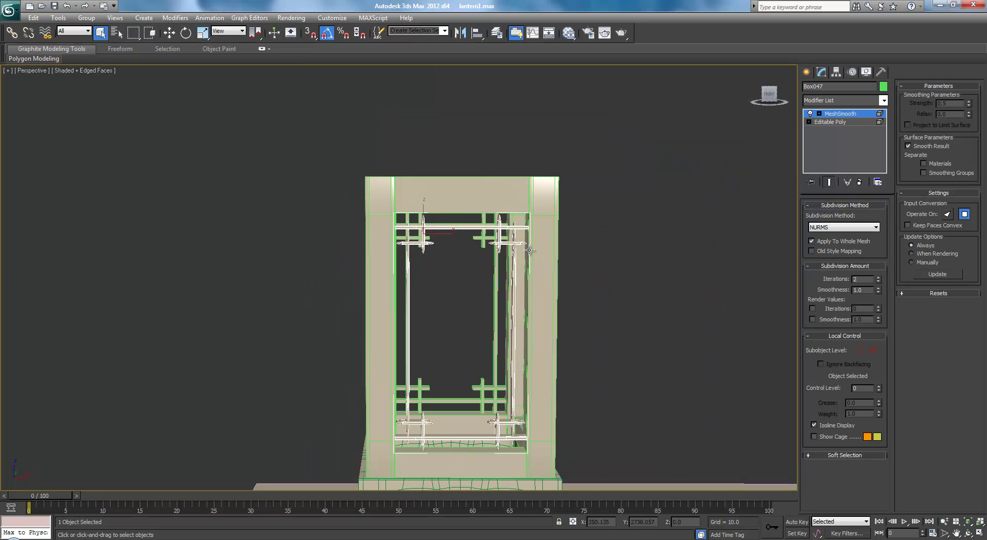
right_click(636, 240)
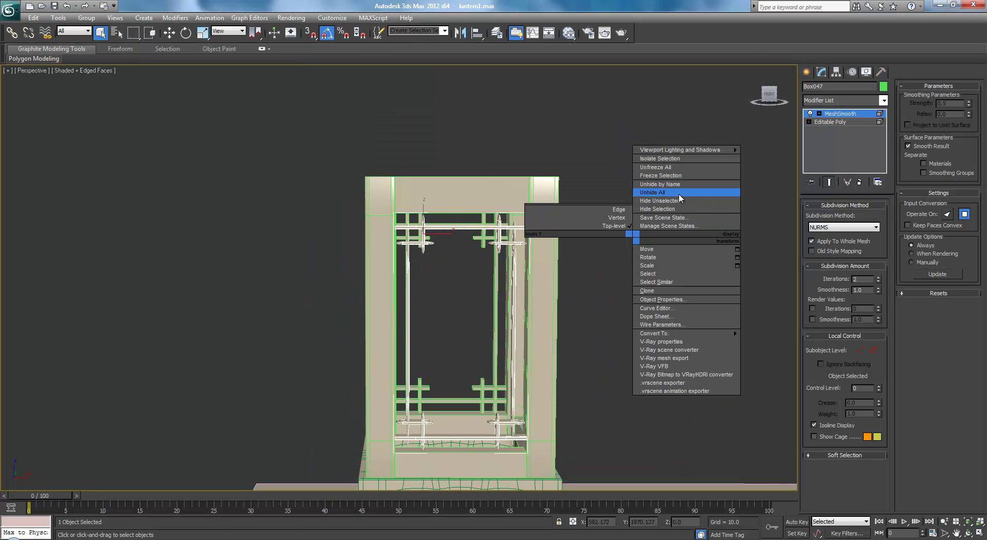
left_click(671, 158)
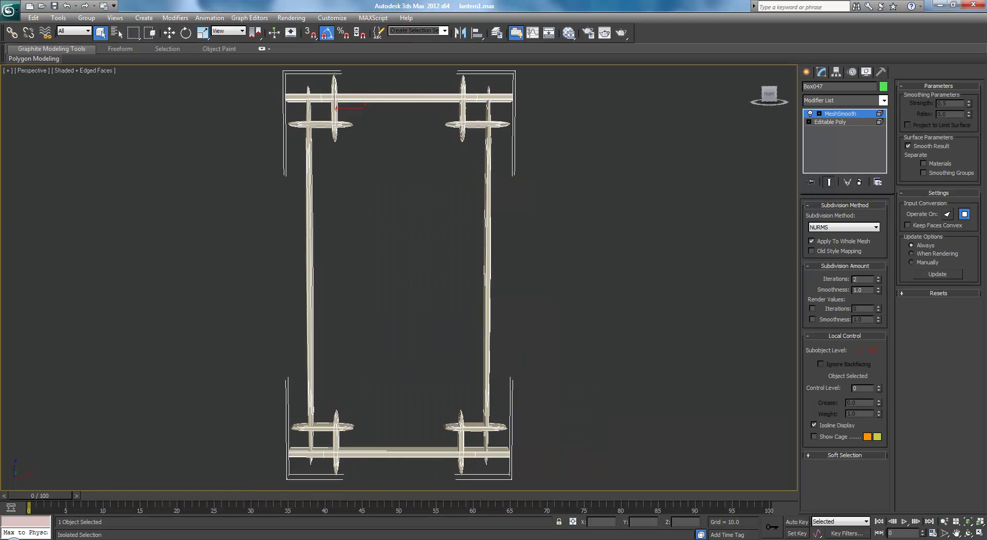
Step: Go to the Editable Poly level beneath the lattice's MeshSmooth and activate edge selection
middle_click_drag(481, 275, 452, 306)
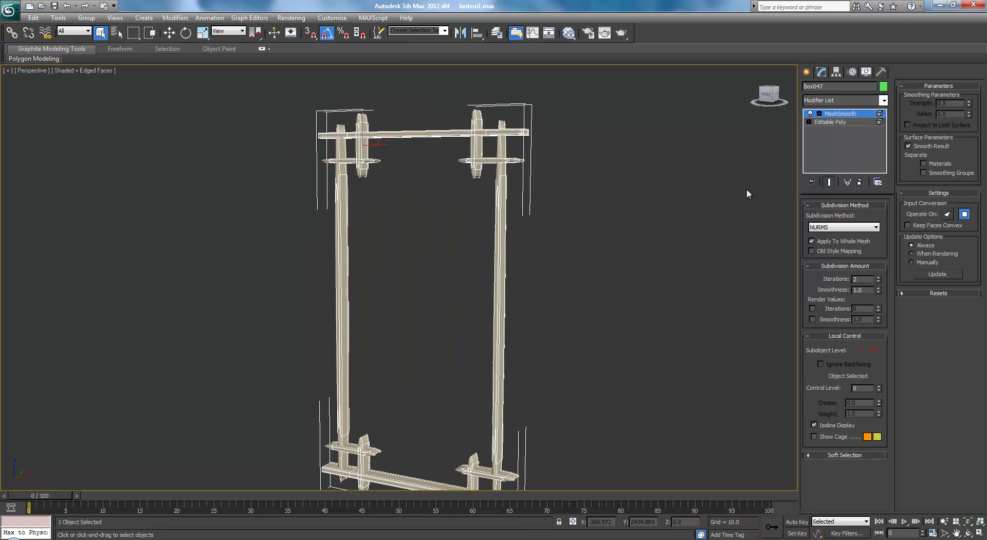
left_click(830, 122)
middle_click_drag(566, 179, 594, 231)
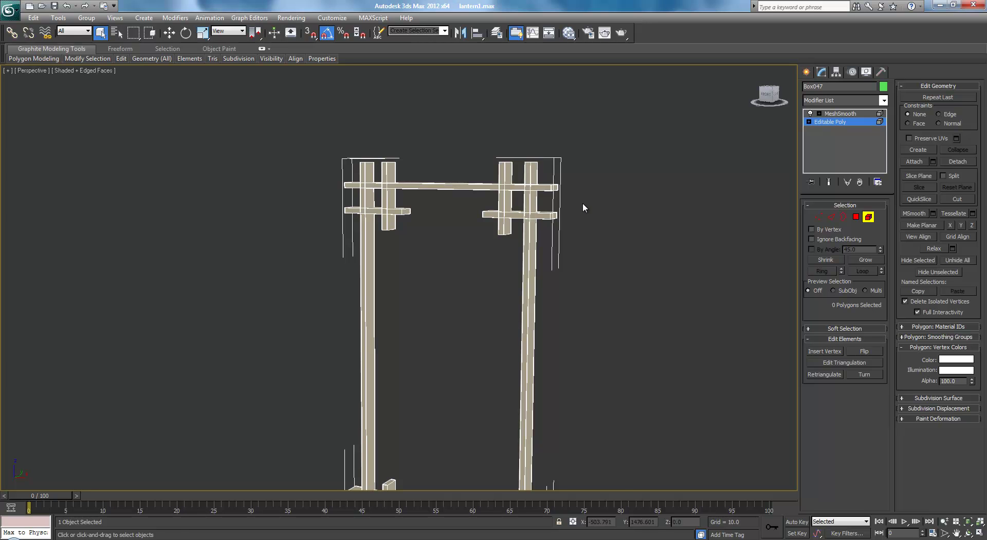
middle_click_drag(584, 205, 648, 218, "alt")
scroll(634, 217, "up", 4)
scroll(519, 166, "down", 6)
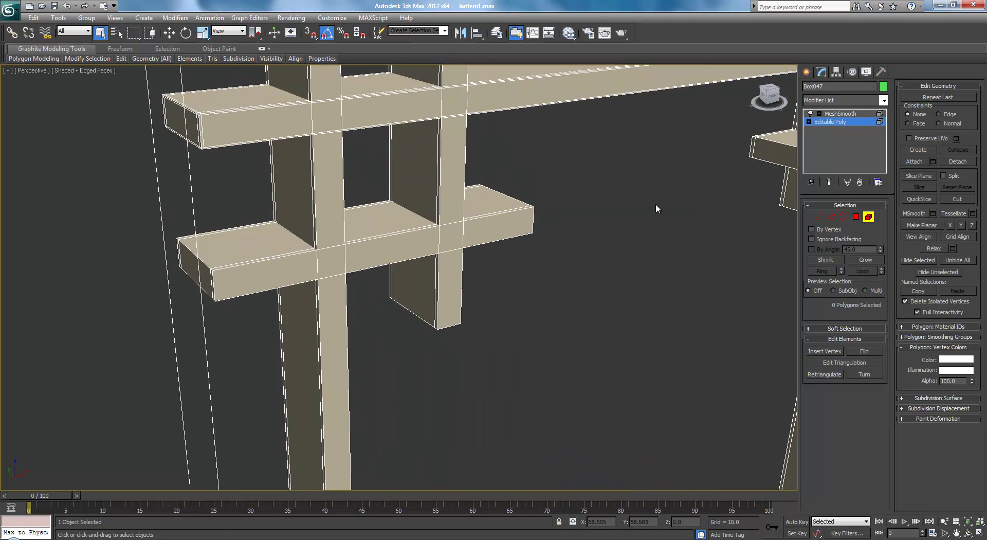
left_click(832, 217)
mouse_move(457, 156)
middle_mouse_down("alt")
mouse_move(492, 172)
mouse_move(465, 165)
middle_mouse_up("alt")
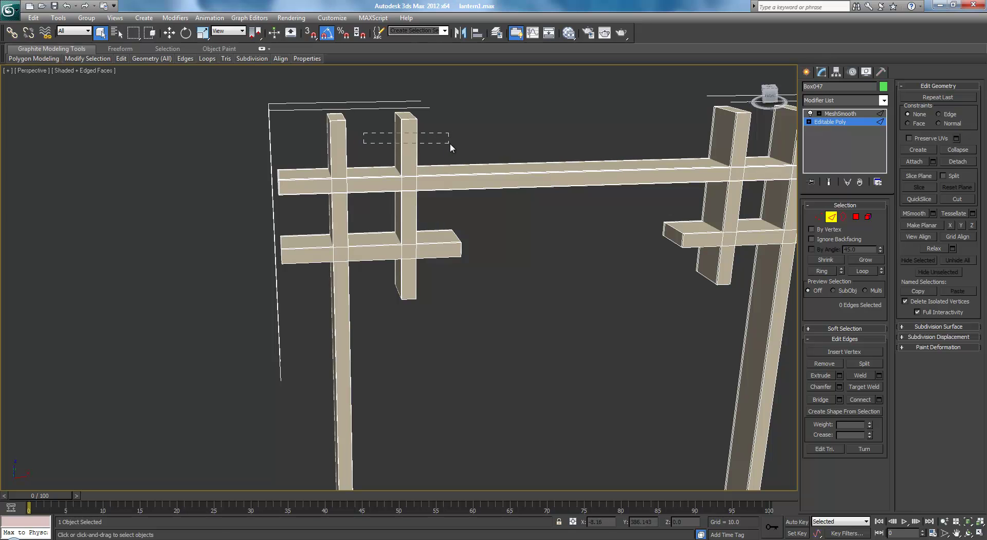
Step: Connect the long vertical edges of the short upright bar in the lattice's upper corner with 2 segments and a pinch of 98
left_click_drag(449, 143, 453, 143)
middle_click_drag(492, 148, 538, 232, "alt")
scroll(538, 249, "up", 3)
scroll(540, 223, "up", 2)
scroll(539, 285, "down", 3)
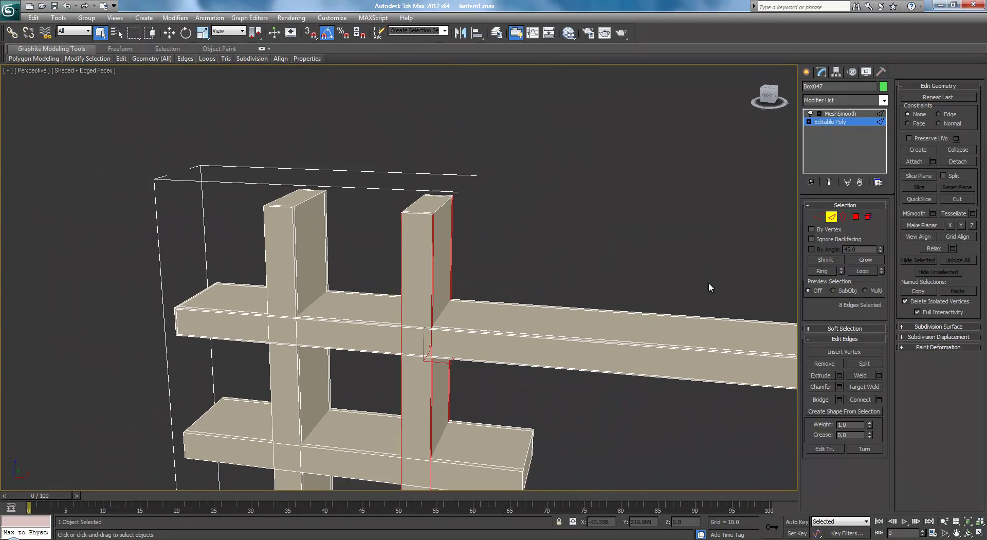
left_click(879, 399)
middle_click_drag(637, 313, 342, 266, "alt")
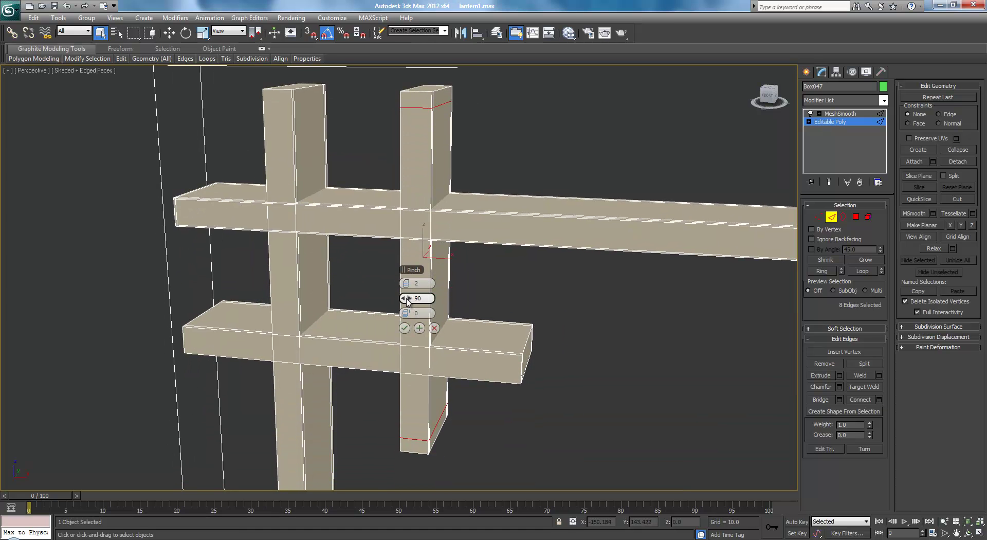
left_click_drag(407, 301, 426, 298)
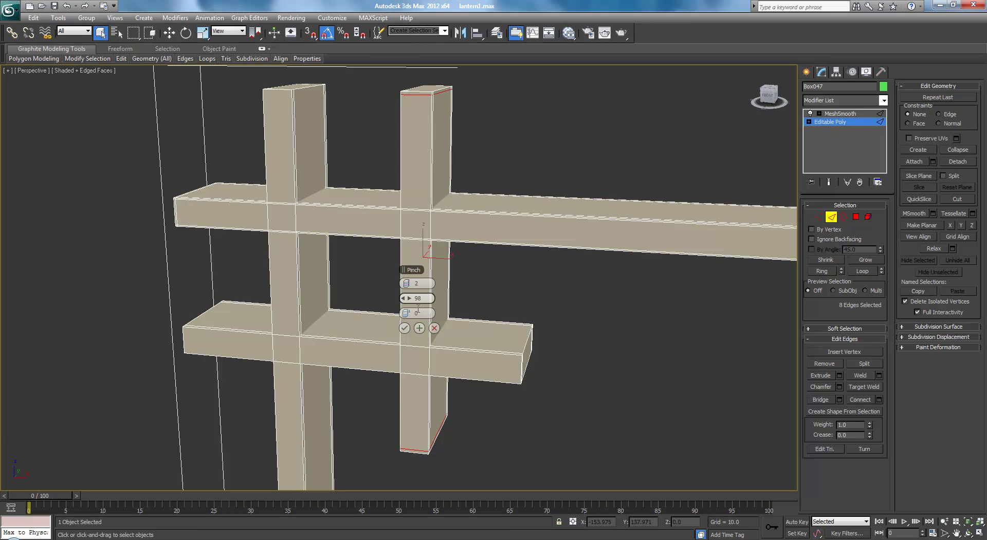
left_click(405, 329)
Step: Examine the MeshSmooth result on the upper end of the short upright bar
scroll(469, 173, "up", 3)
middle_click_drag(469, 173, 477, 283)
mouse_move(534, 232)
middle_mouse_down("alt")
mouse_move(479, 267)
mouse_move(595, 248)
mouse_move(520, 224)
middle_mouse_up("alt")
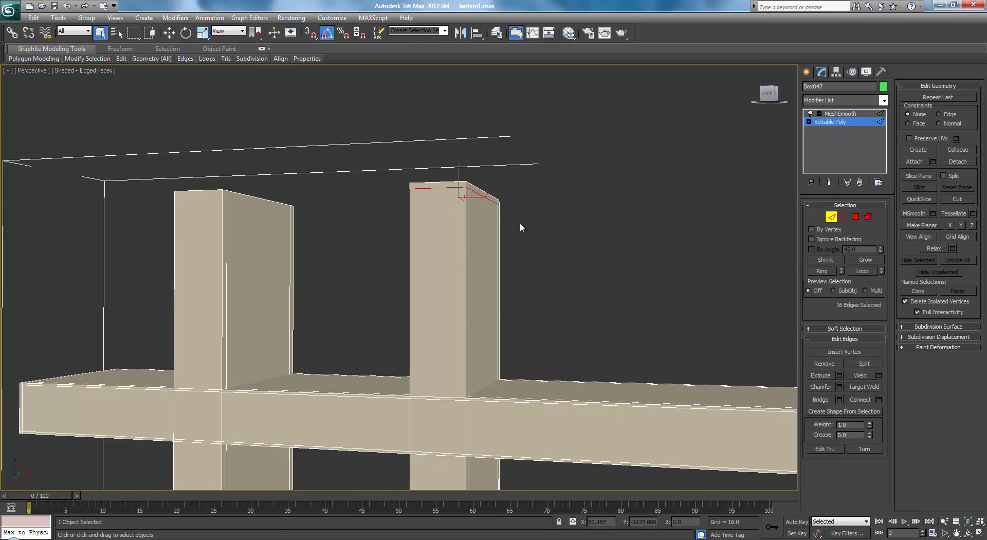
left_click(840, 113)
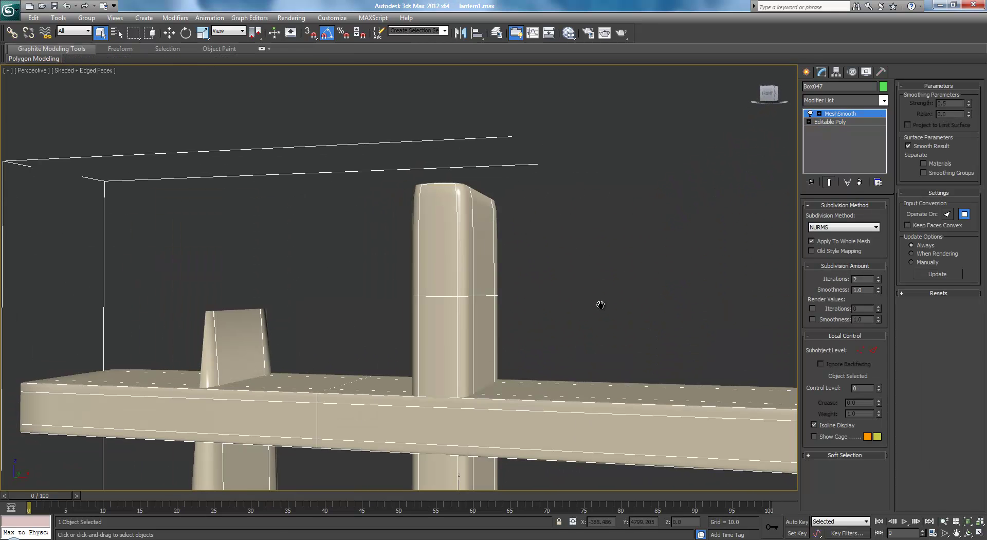
middle_click_drag(600, 303, 556, 263, "alt")
scroll(528, 200, "up", 3)
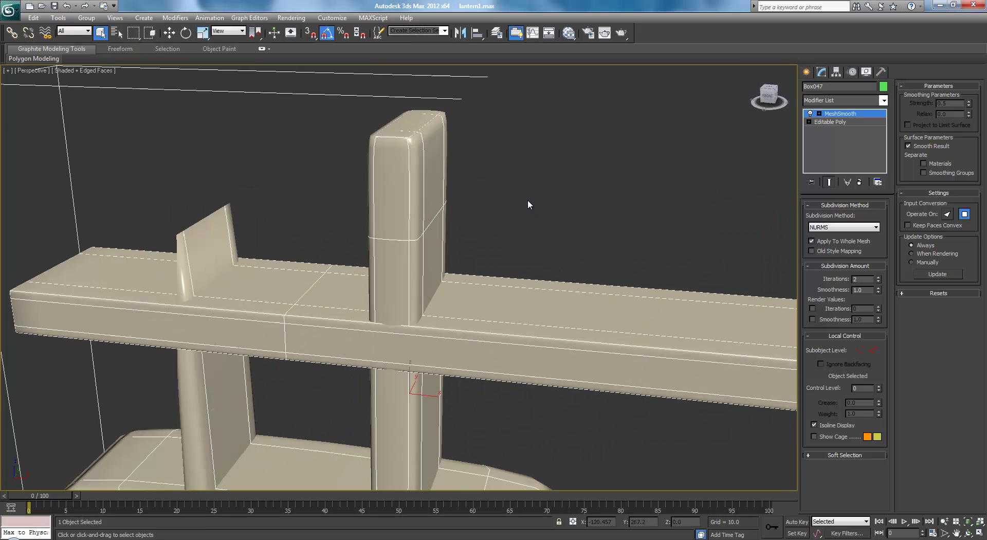
middle_click_drag(527, 200, 529, 289)
scroll(529, 289, "up", 6)
Step: Return to the base mesh's edges and move the new edge loops slightly up along Z toward the short bar's top end
left_click(830, 122)
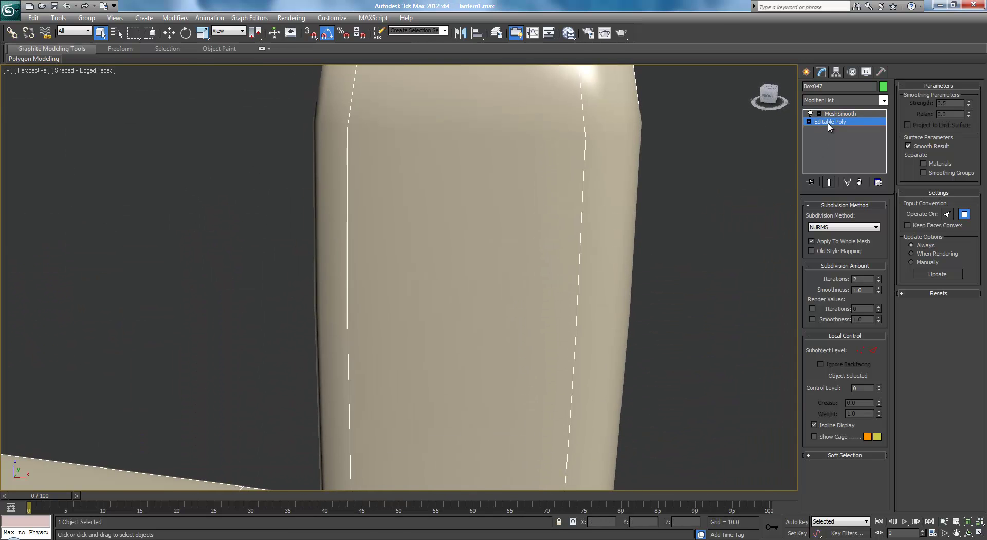
scroll(683, 236, "down", 5)
left_click(830, 217)
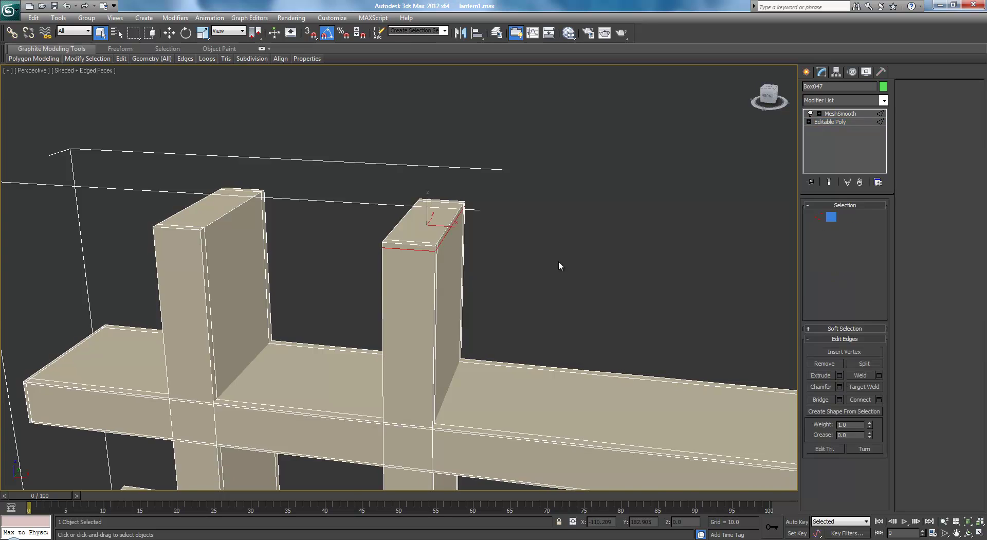
middle_click_drag(489, 296, 591, 233)
key("w")
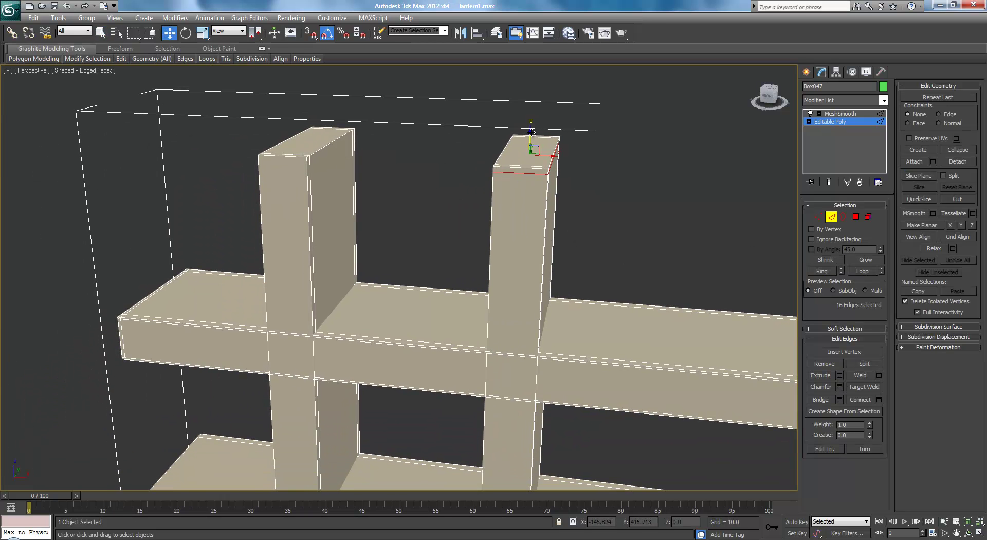
left_click_drag(531, 132, 530, 128)
Step: Deselect the upper edge loop and move the lower loop slightly down along Z toward the short upright bar's bottom end
left_click_drag(473, 115, 594, 276, "alt")
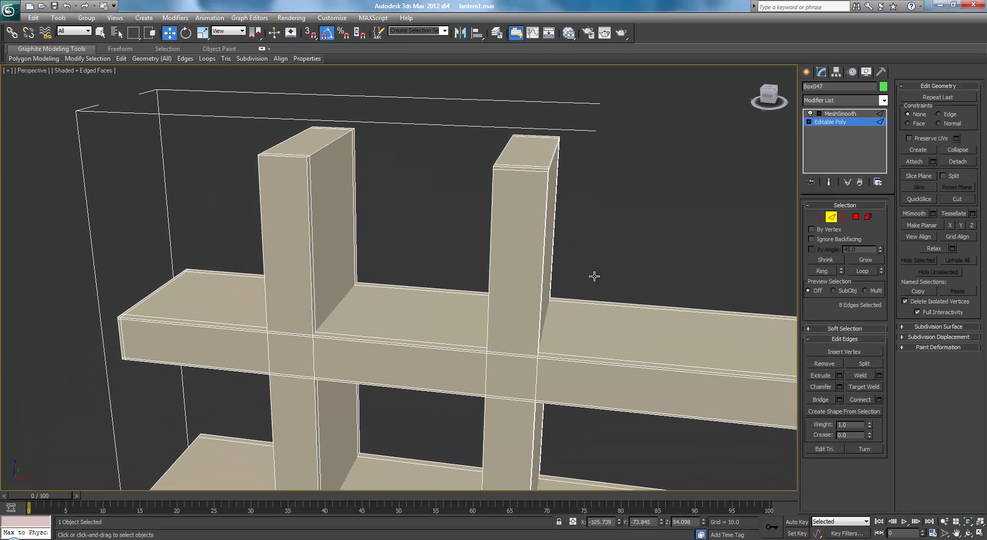
middle_click_drag(595, 276, 547, 136)
scroll(547, 137, "down", 3)
scroll(498, 255, "up", 5)
middle_click_drag(571, 273, 510, 287)
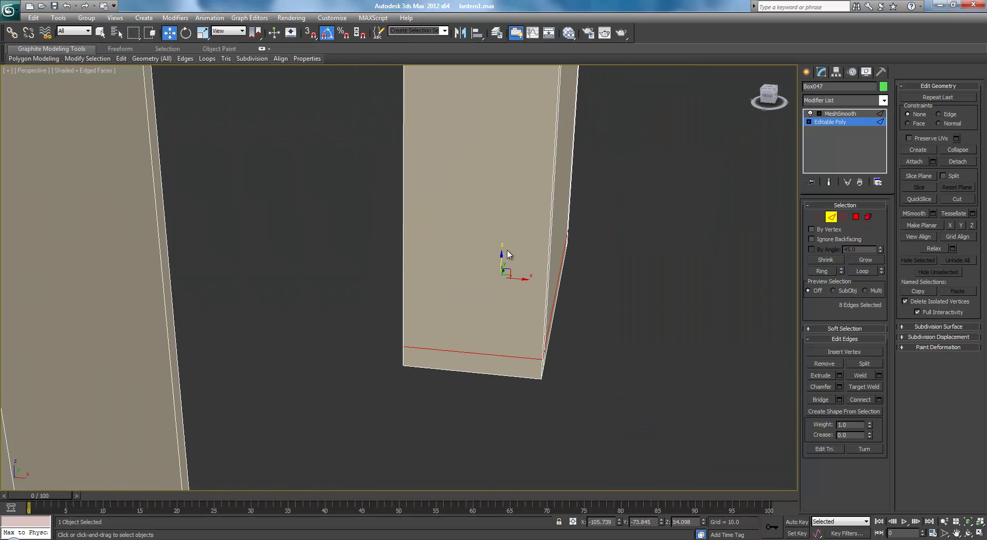
left_click_drag(502, 255, 502, 266)
scroll(502, 265, "down", 8)
Step: Examine the MeshSmooth result on the short upright bar with edged faces turned off
left_click(833, 114)
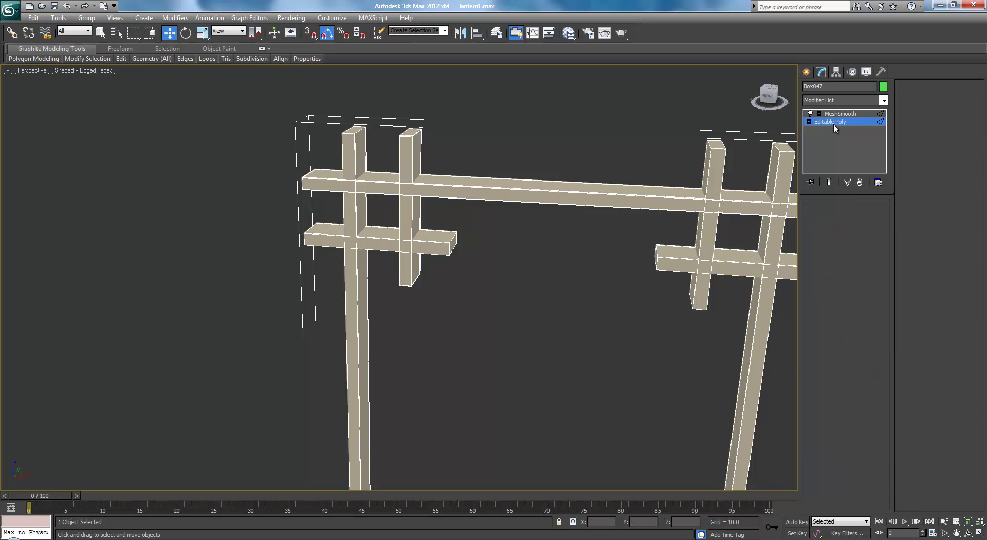
key("F4")
middle_click_drag(587, 158, 537, 335)
scroll(588, 187, "up", 5)
scroll(540, 334, "down", 3)
Step: Return to the Editable Poly level, display edged faces and activate edge selection for the short upright bar
left_click(830, 122)
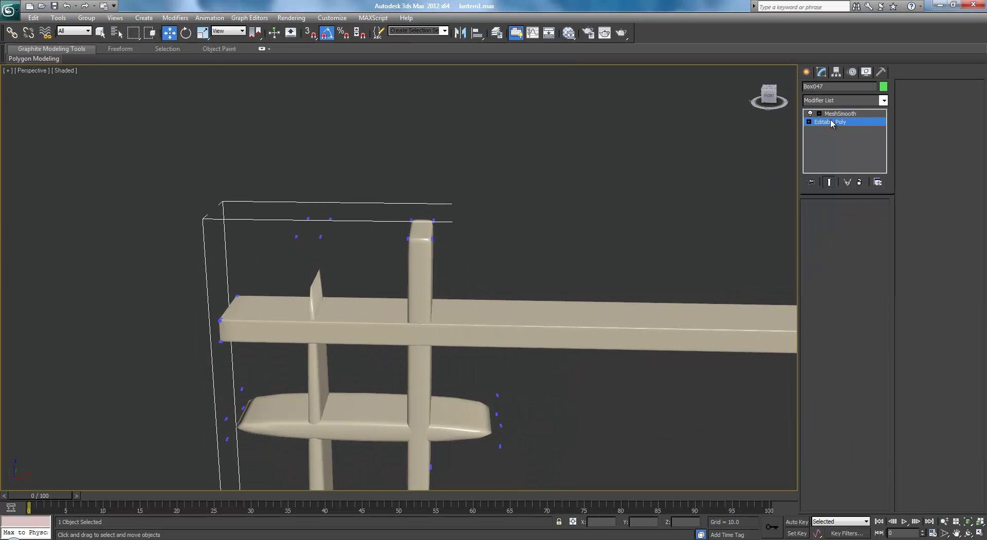
middle_click_drag(625, 206, 555, 242, "alt")
key("F4")
scroll(555, 242, "up", 4)
scroll(636, 241, "down", 2)
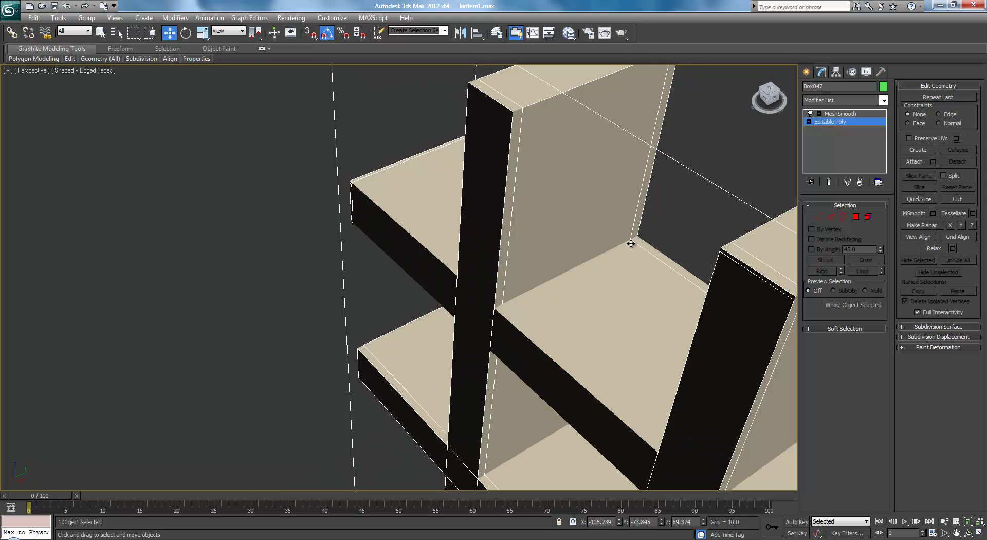
middle_click_drag(632, 242, 583, 247)
middle_click_drag(553, 216, 476, 201)
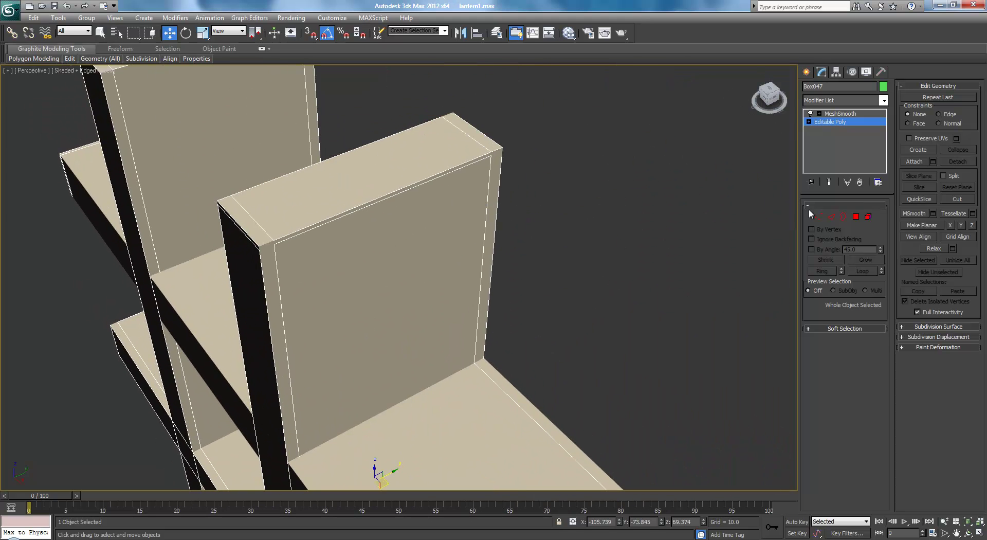
left_click(832, 218)
Step: Select the complete vertical edge loop beside the short bar's front face and move it slightly along Y toward that face
middle_click_drag(396, 278, 480, 236)
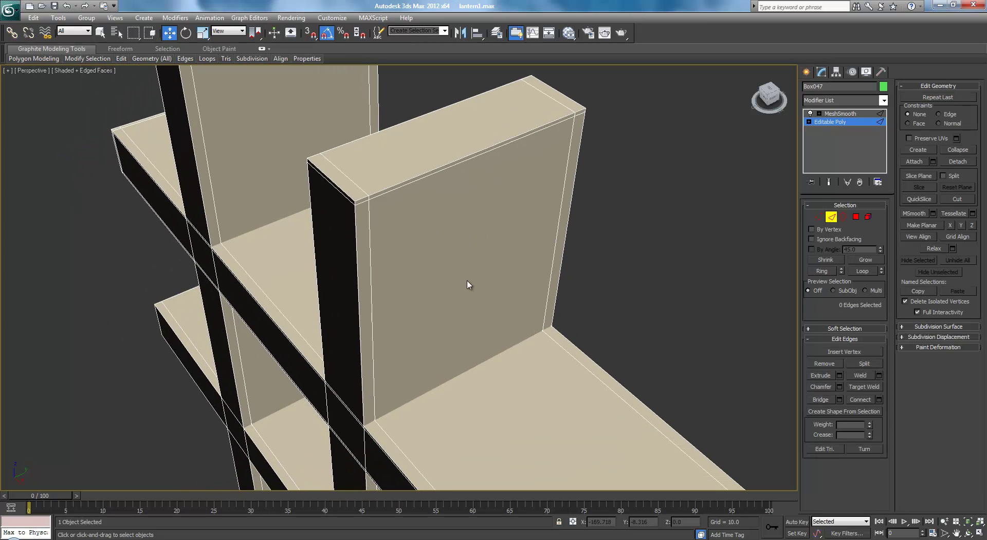
left_click(371, 252)
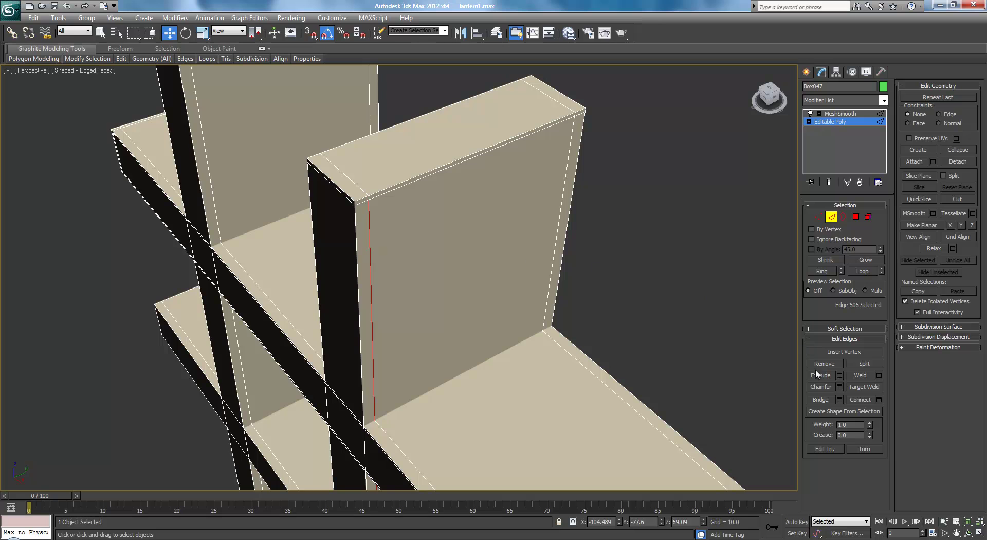
left_click(822, 270)
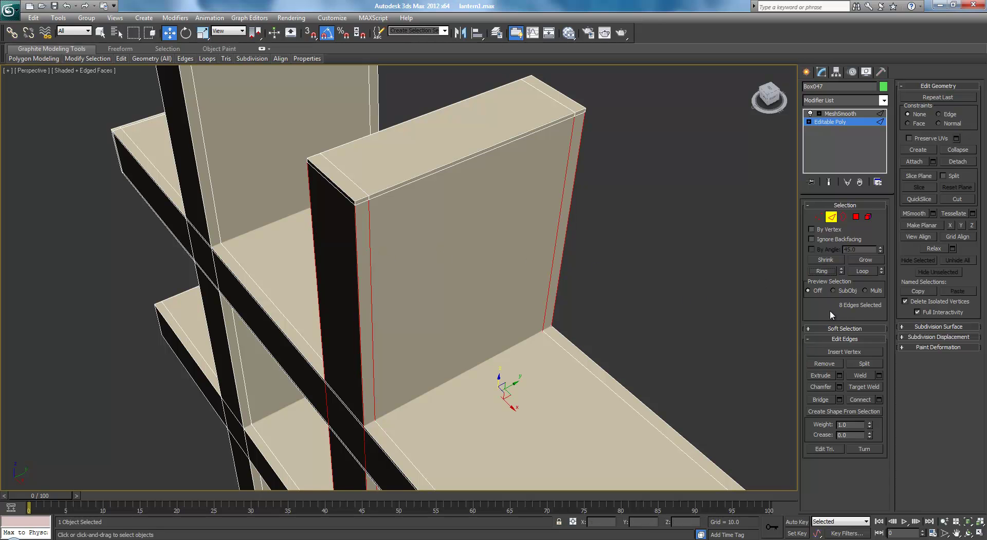
key("ctrl+z")
left_click(864, 271)
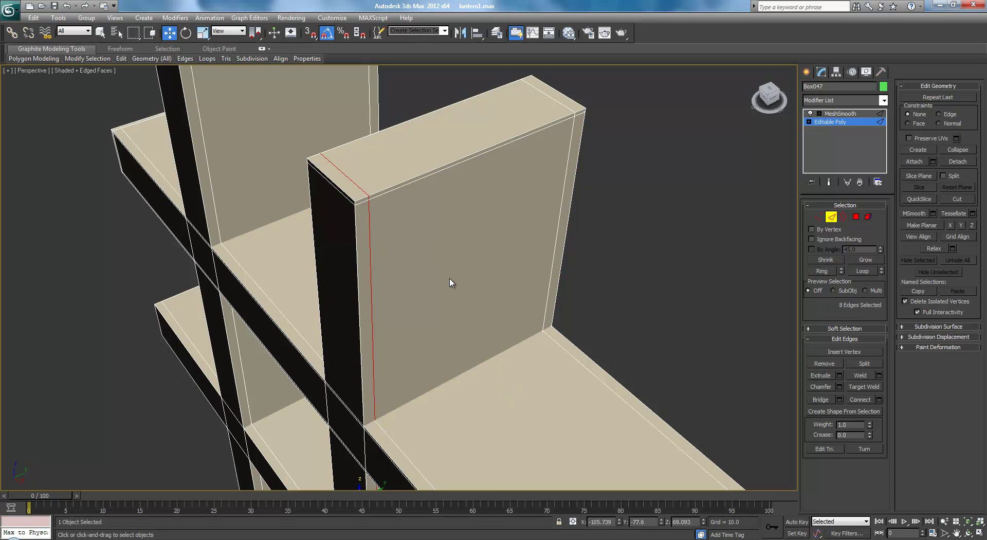
middle_click_drag(416, 458, 411, 353)
left_click_drag(371, 393, 365, 393)
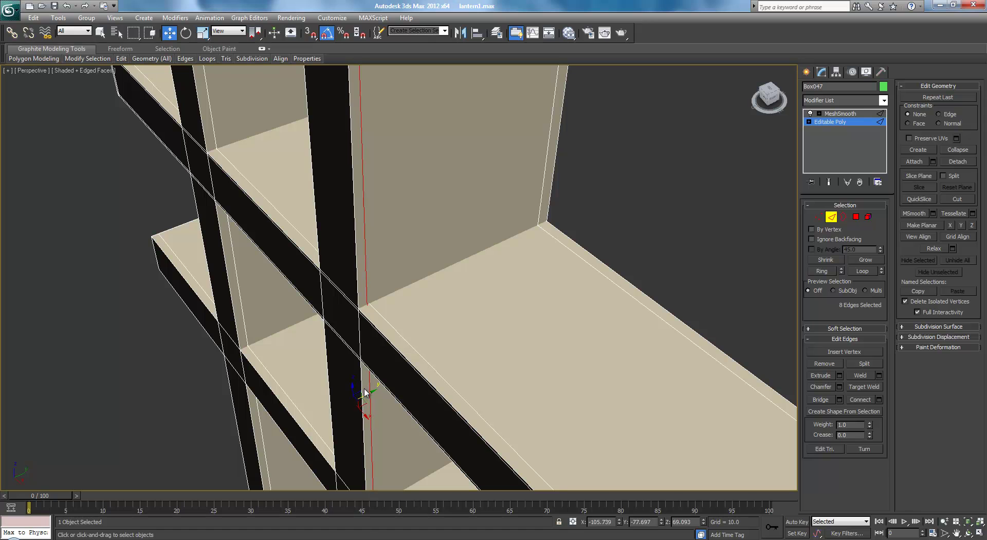
Step: Select the matching vertical edge loop near the short bar's rear face, move it slightly outward along Y and leave edge selection
left_click(541, 190)
left_click(870, 270)
middle_click_drag(611, 184, 489, 339)
left_click_drag(441, 435, 446, 432)
left_click(839, 123)
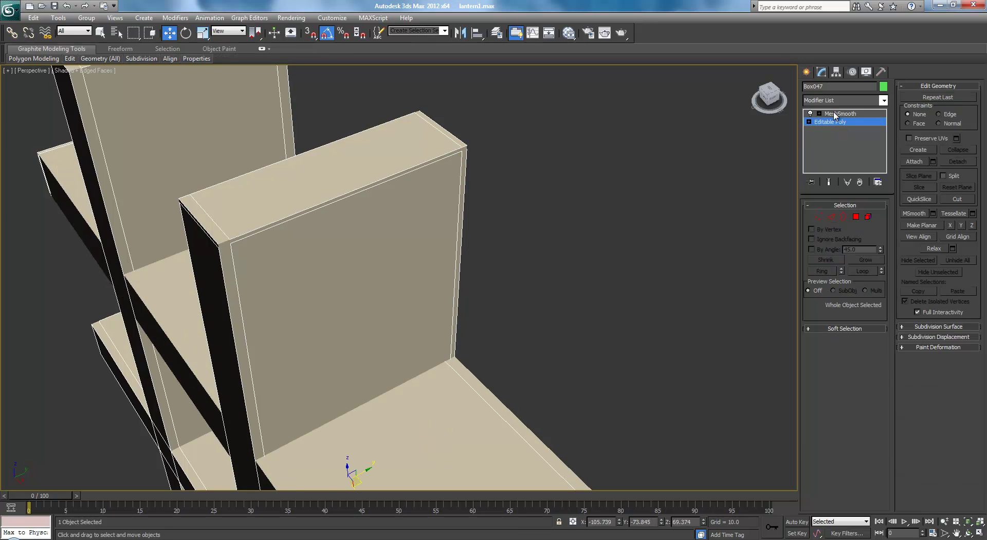
Step: Inspect the smoothed corners of the short upright bar at the MeshSmooth level without edged faces
left_click(838, 113)
middle_click_drag(592, 238, 623, 244)
key("F4")
scroll(623, 243, "down", 3)
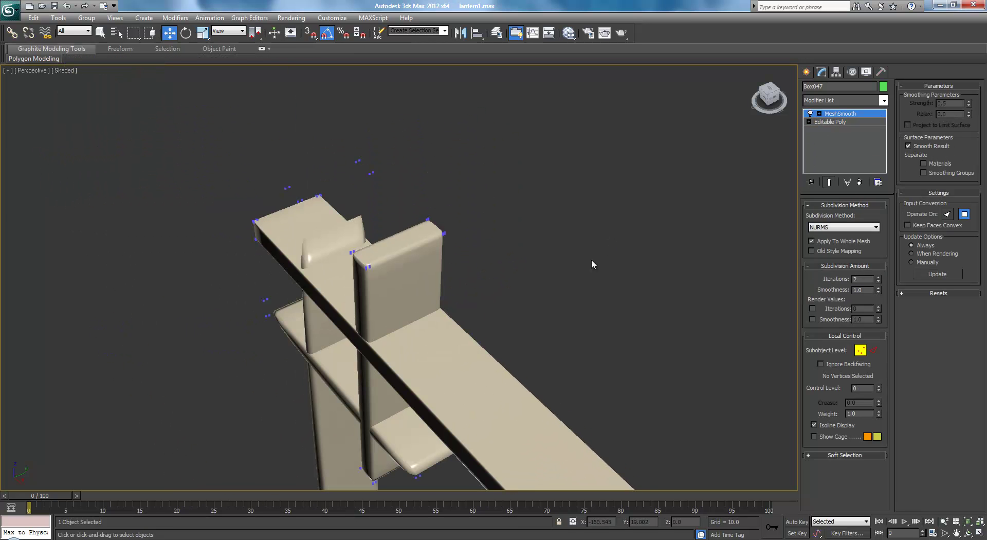
middle_click_drag(494, 308, 496, 264, "alt")
scroll(526, 258, "up", 3)
scroll(493, 267, "up", 2)
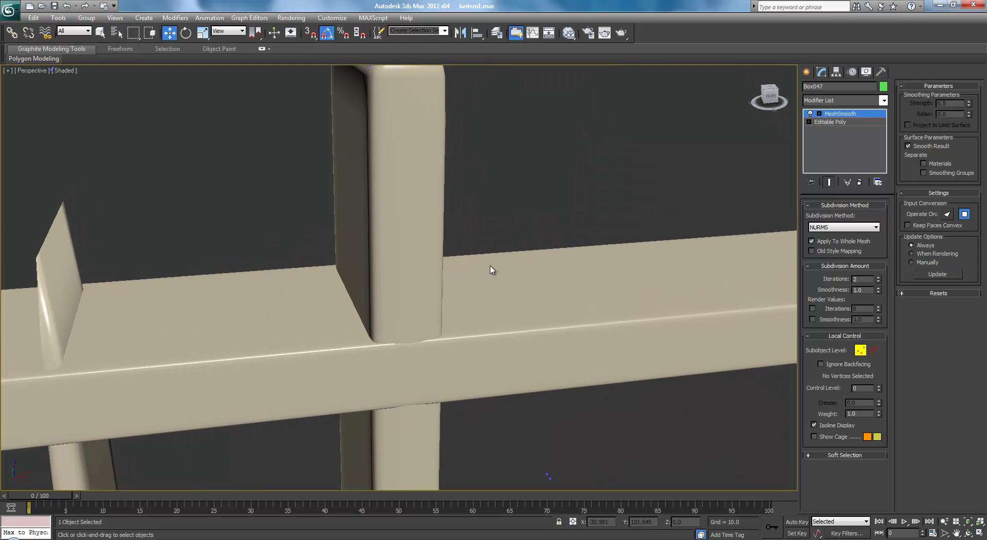
Step: Compare the base mesh with the MeshSmooth result around the short upright bar, with edged faces displayed
left_click(820, 124)
key("F3")
key("F3")
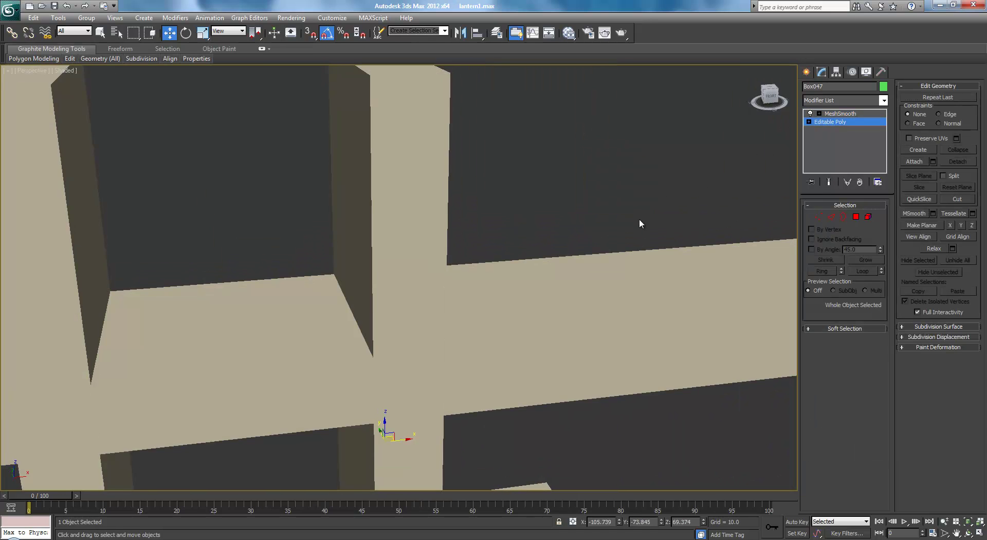
middle_click_drag(640, 219, 605, 228)
key("F4")
scroll(606, 227, "down", 4)
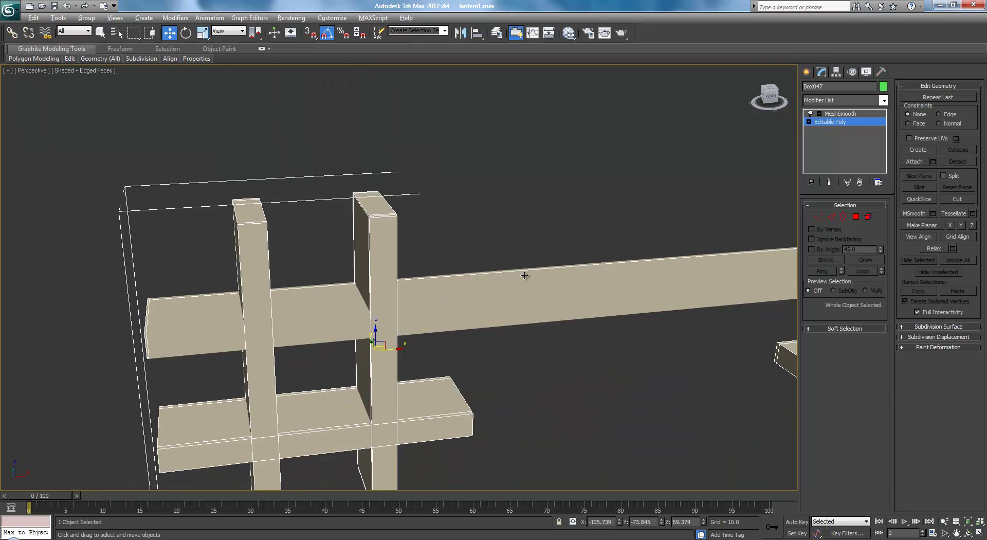
middle_click_drag(525, 275, 575, 282, "alt")
key("Up")
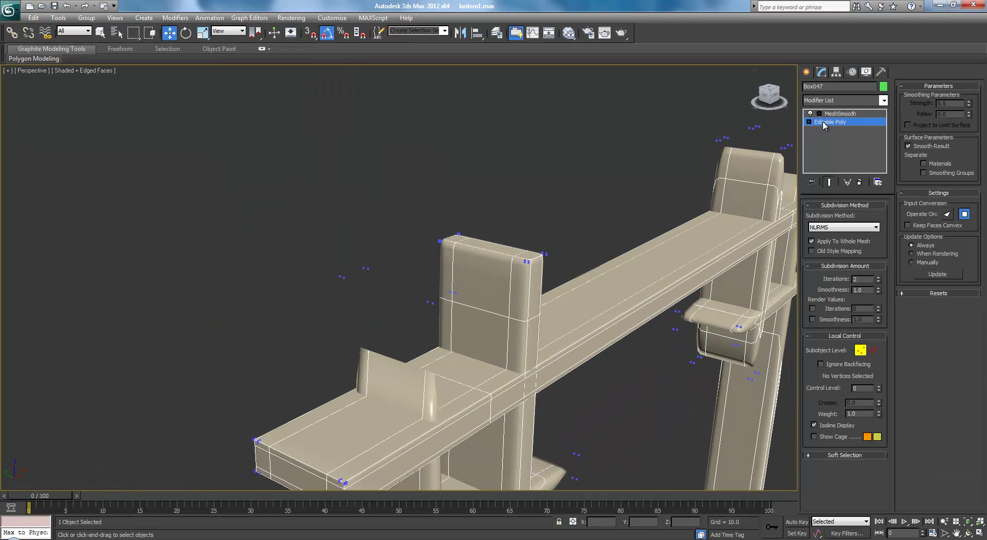
middle_click_drag(618, 241, 563, 231)
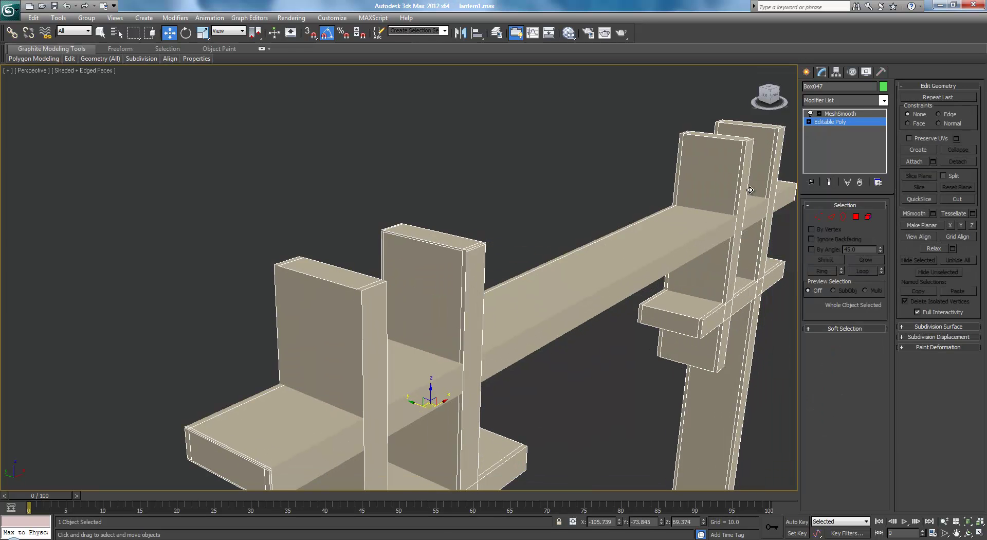
Step: In edge selection, select the vertical loop beside the short bar's front face and move it 0.217 along Y away from that face
left_click(832, 216)
scroll(643, 252, "up", 6)
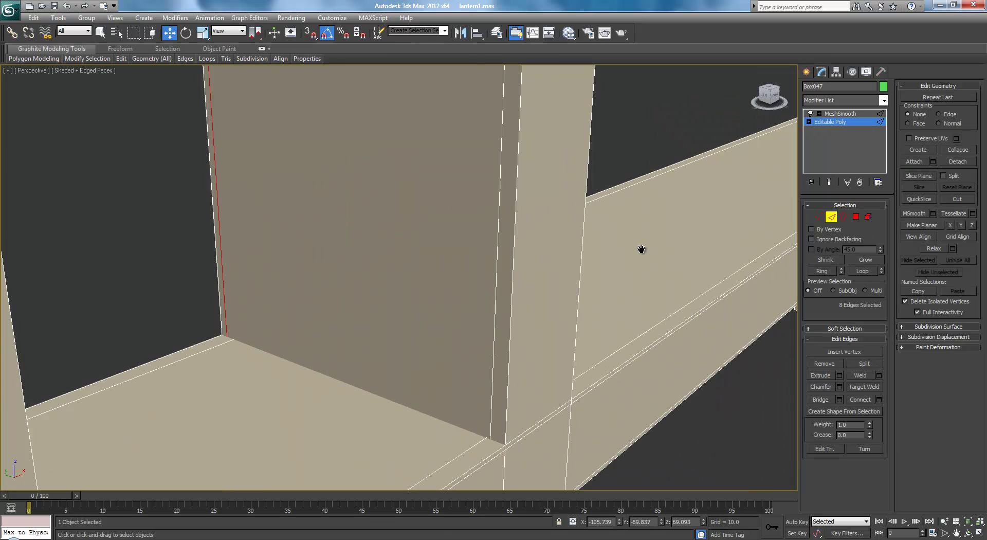
middle_click_drag(641, 249, 604, 292)
scroll(617, 238, "down", 3)
scroll(617, 238, "up", 3)
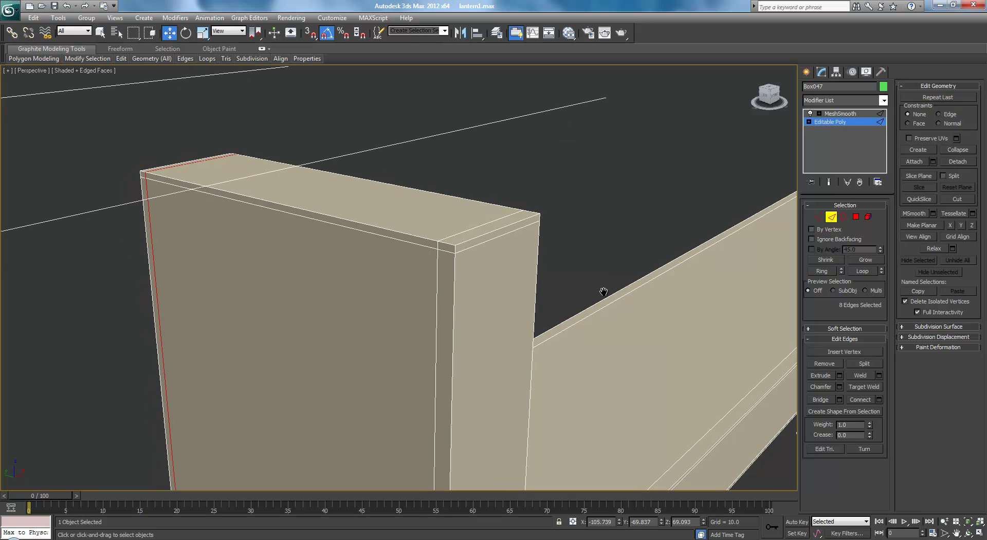
left_click(436, 278)
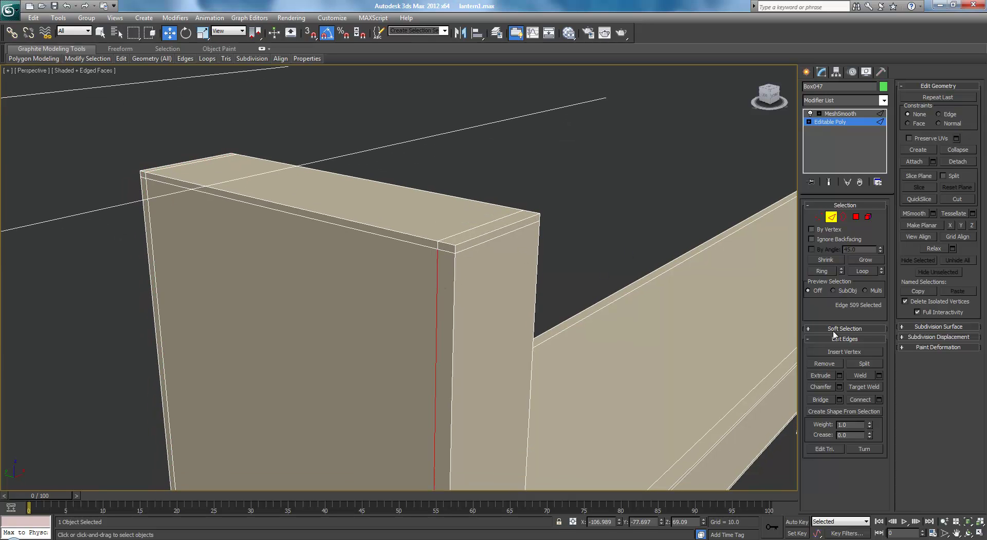
left_click(863, 271)
middle_click_drag(557, 376, 564, 275)
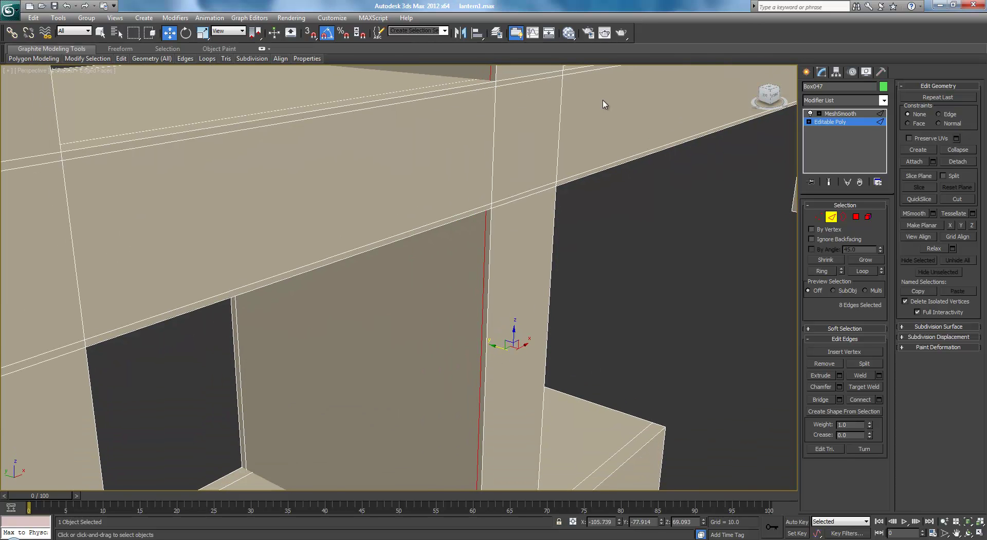
middle_click_drag(606, 103, 586, 156)
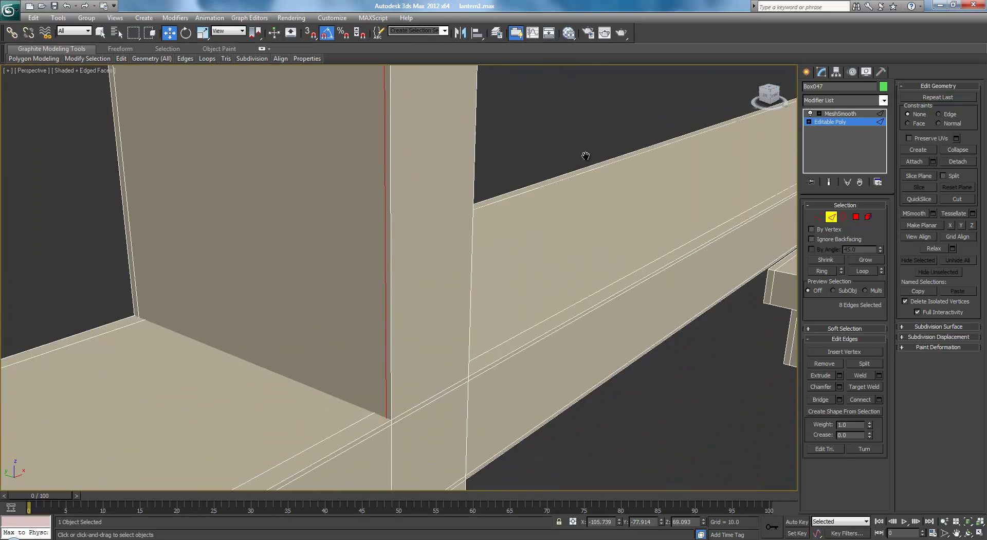
scroll(568, 172, "down", 5)
middle_click_drag(551, 204, 501, 208, "alt")
scroll(359, 359, "up", 5)
middle_click_drag(397, 423, 418, 285)
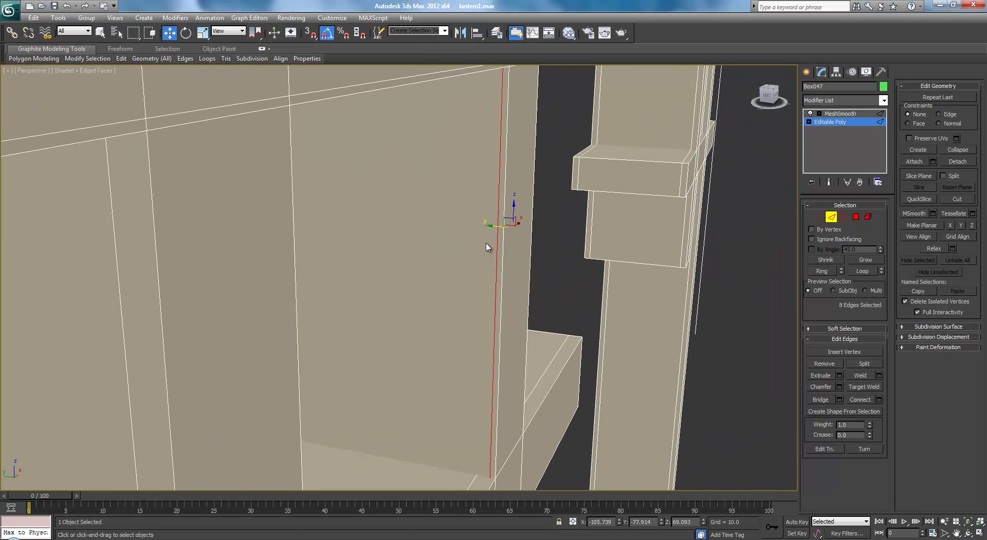
left_click_drag(492, 227, 485, 226)
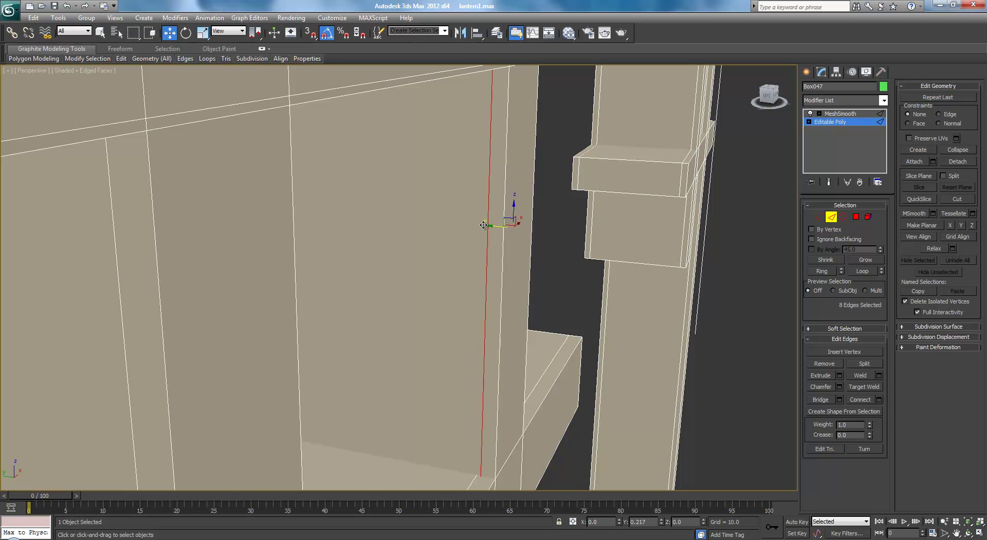
Step: Select the ring of edges across the short bar's width and connect them with 2 segments and a pinch of 91
scroll(533, 153, "down", 4)
middle_click_drag(533, 153, 494, 107, "alt")
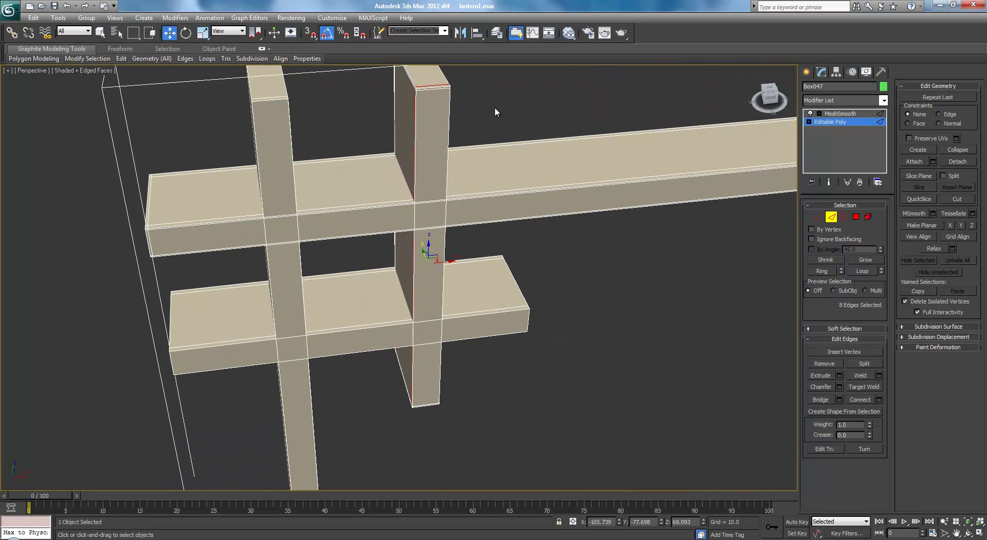
left_click(438, 88)
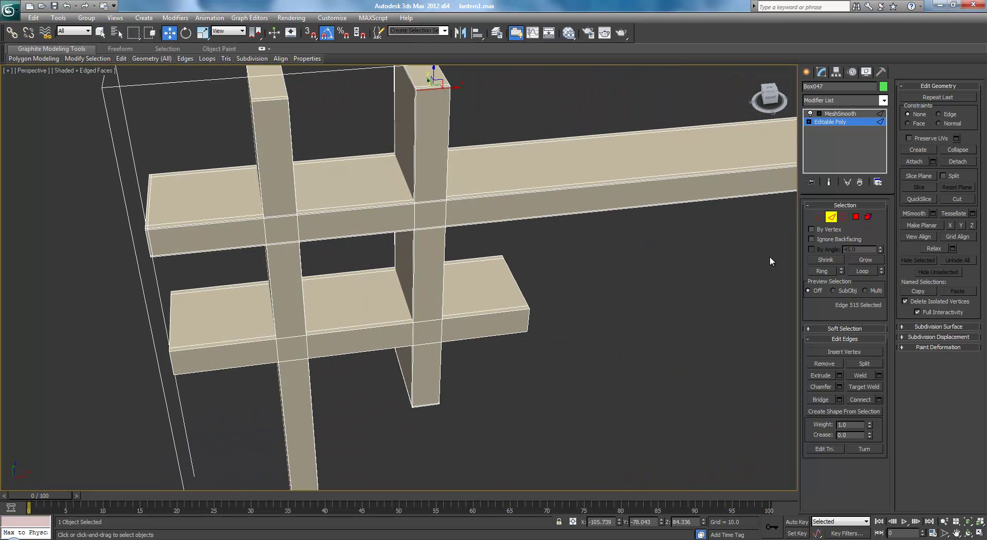
left_click(821, 271)
middle_click_drag(647, 168, 643, 232)
left_click(880, 399)
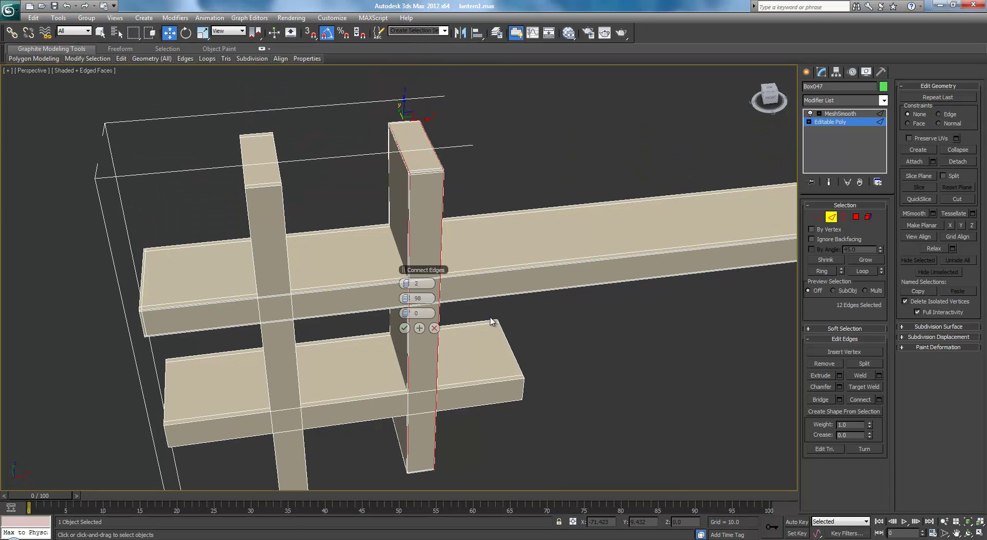
left_click_drag(411, 298, 393, 295)
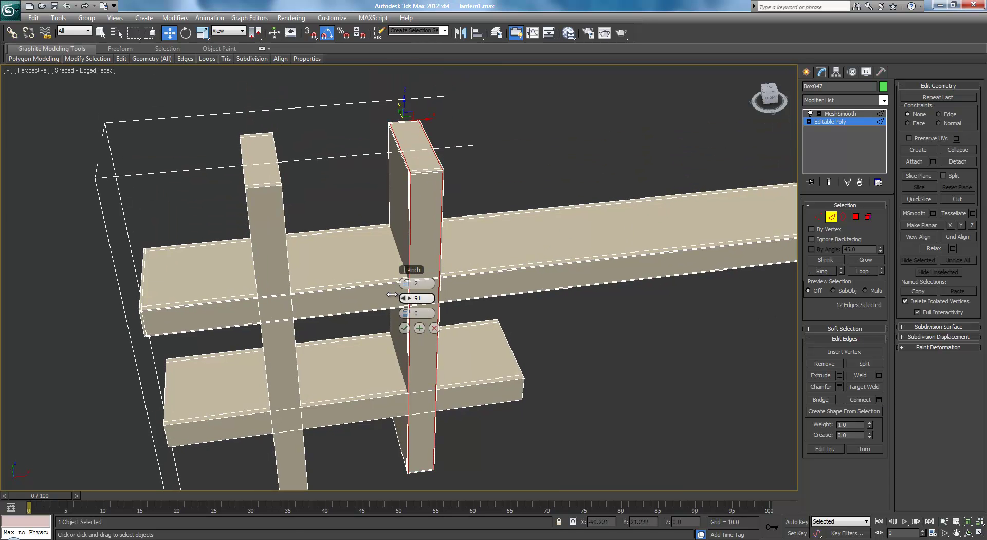
scroll(600, 127, "up", 5)
scroll(600, 126, "down", 2)
middle_click_drag(554, 170, 531, 200)
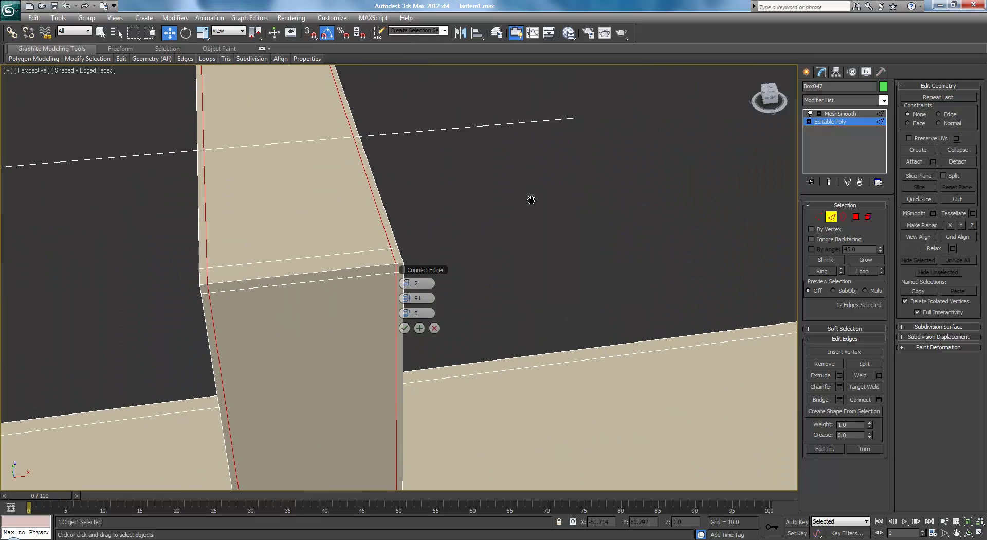
left_click(404, 328)
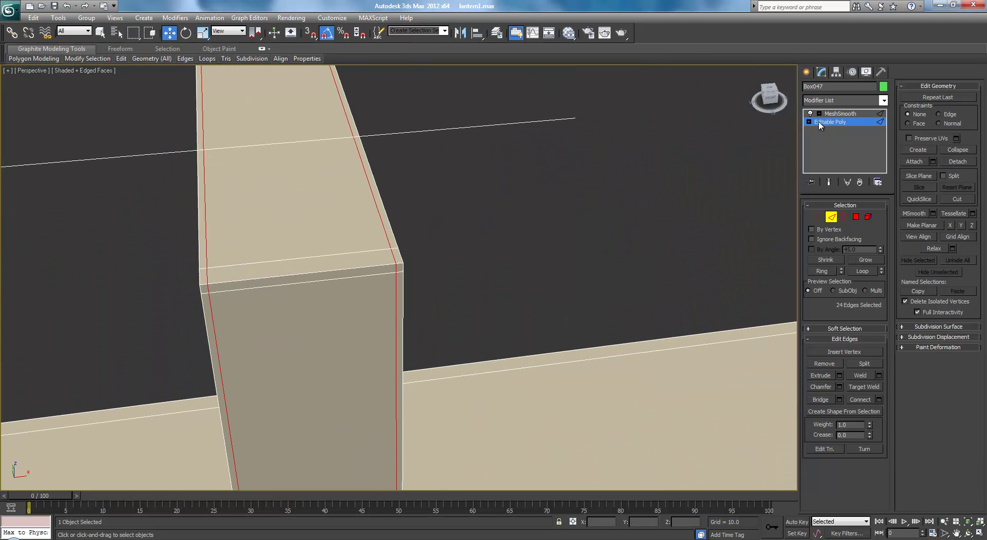
Step: Check how MeshSmooth shapes the short upright bar with its new lengthwise edge loops, hiding edged faces
left_click(840, 113)
scroll(612, 213, "down", 8)
key("F4")
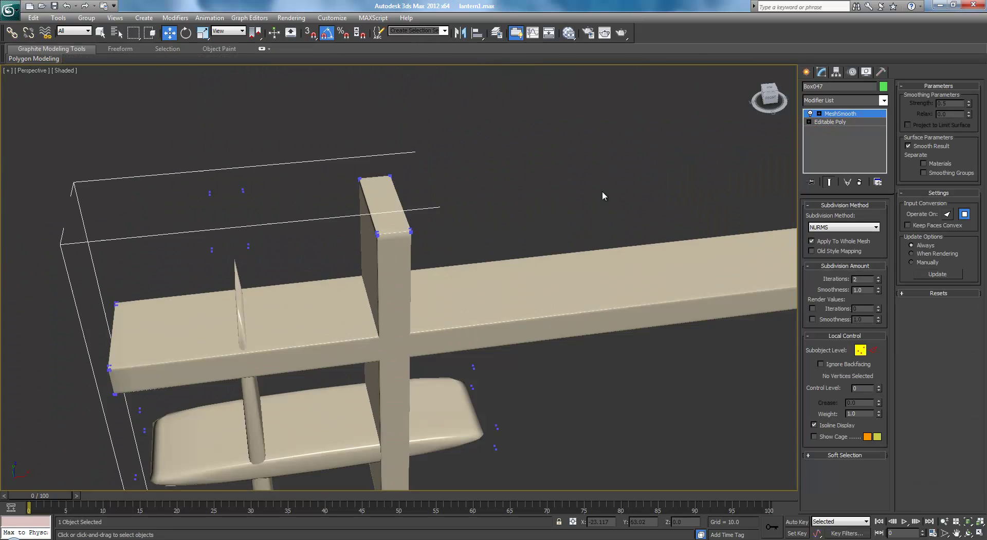
middle_click_drag(505, 244, 486, 205, "alt")
scroll(453, 254, "down", 3)
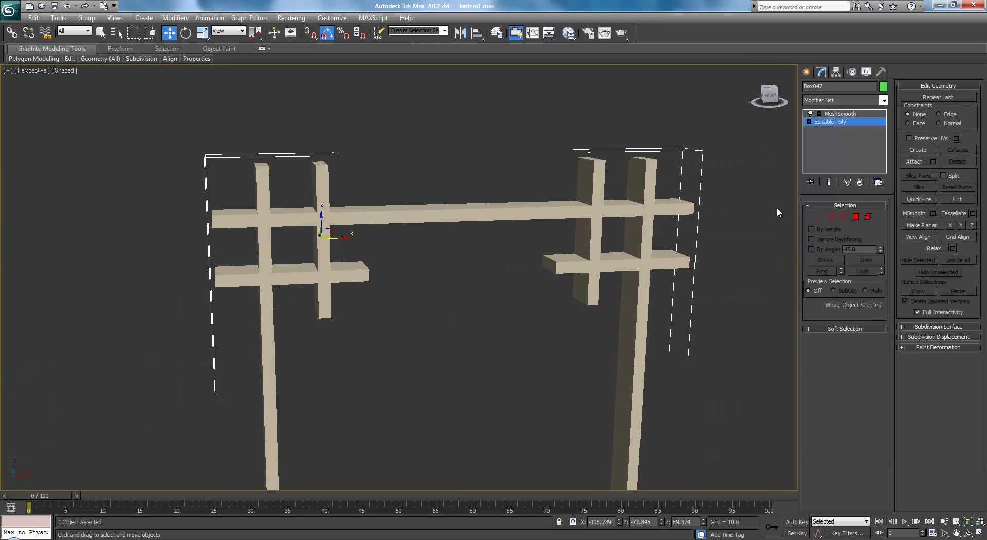
Step: Clone the refined short upright bar as an element onto the matching bar at the other end of the upper crossbar, and delete the old bar
left_click(856, 217)
left_click(322, 206)
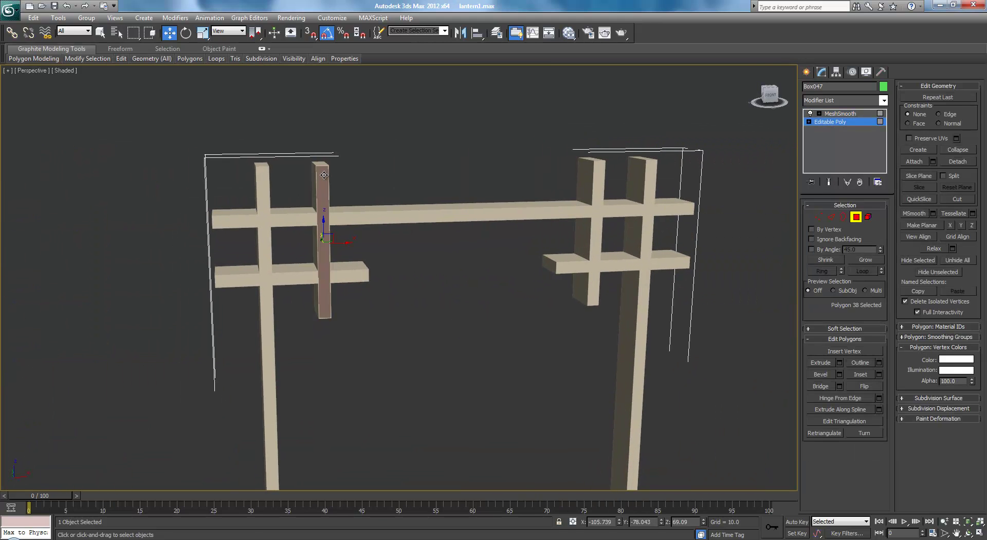
middle_click_drag(457, 189, 450, 190, "alt")
left_click(868, 217)
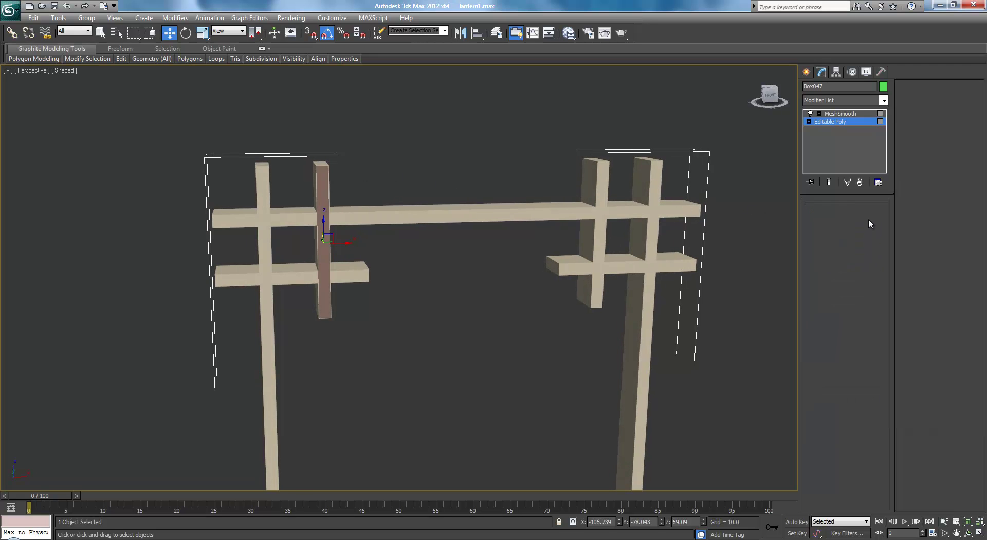
left_click(320, 187)
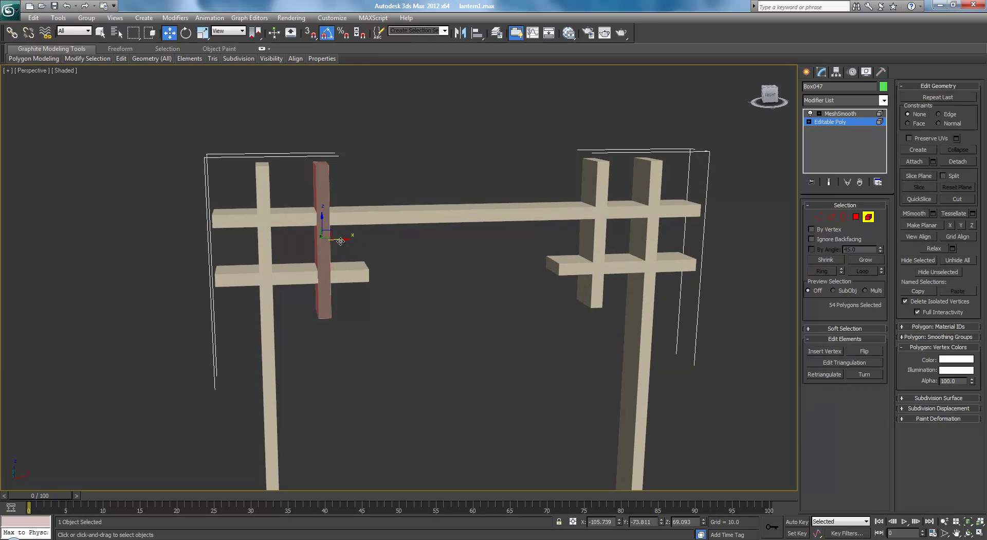
left_click_drag(341, 241, 611, 234)
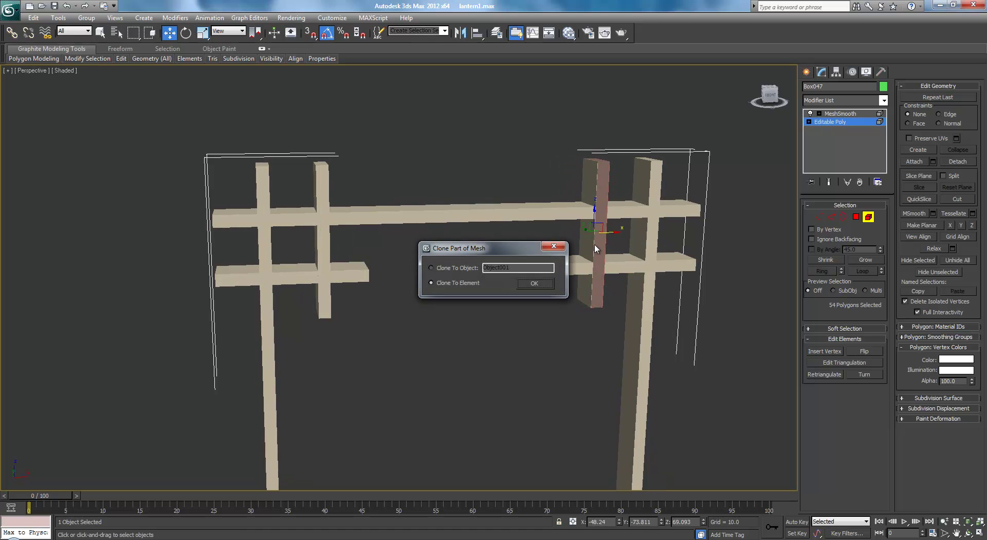
left_click(532, 284)
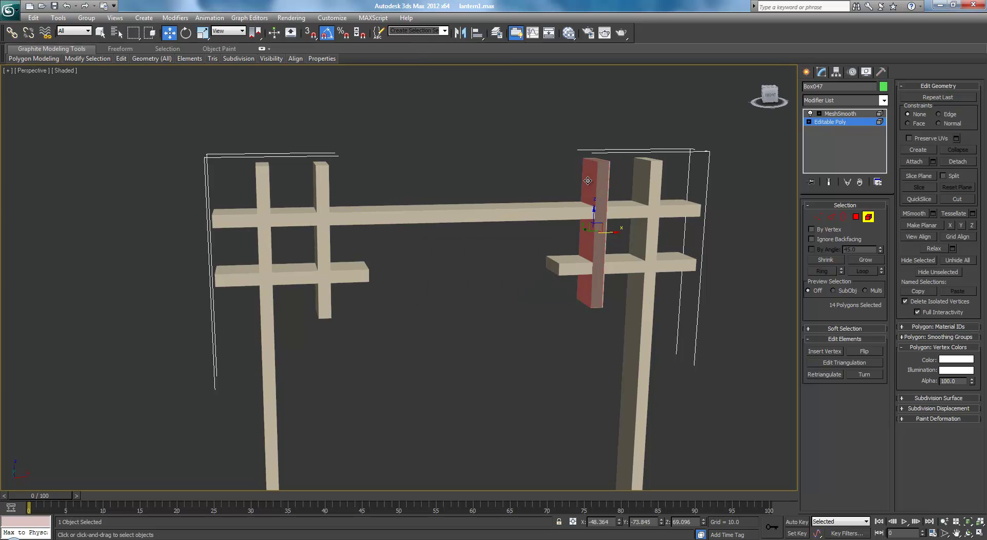
key("ctrl+d")
Step: Check how MeshSmooth shapes the replaced upper short upright bar, with edged faces displayed
scroll(588, 186, "up", 5)
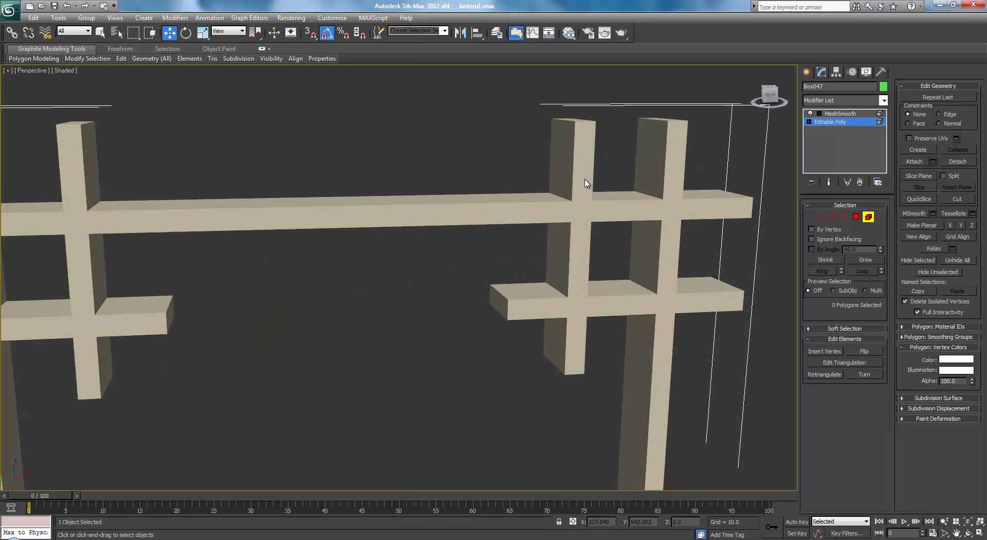
middle_click_drag(588, 186, 704, 215)
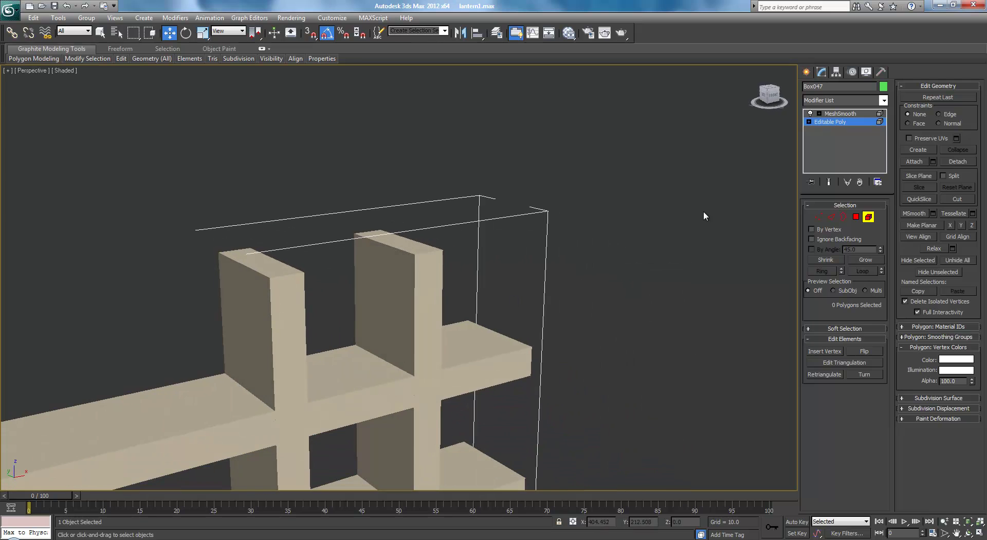
left_click(840, 115)
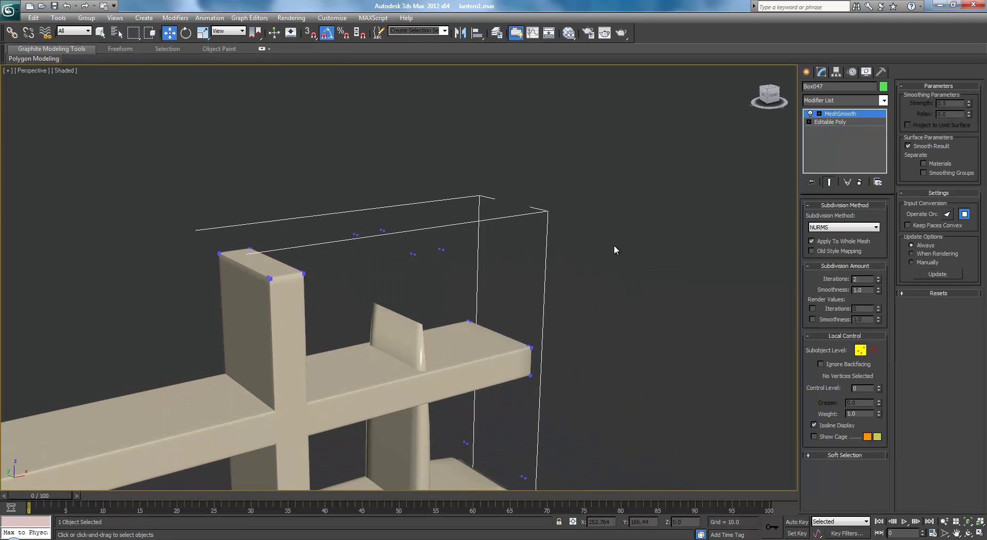
key("F4")
scroll(514, 298, "down", 6)
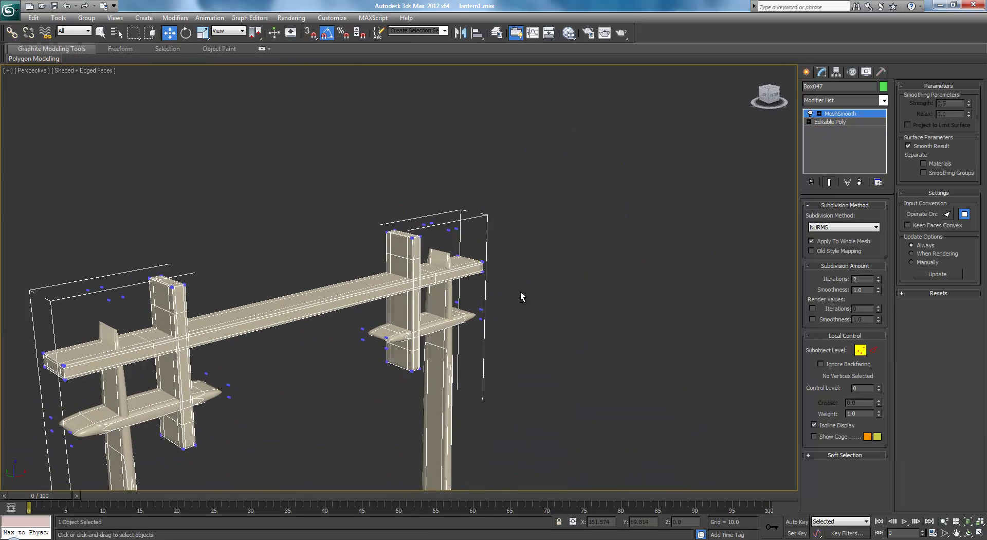
middle_click_drag(521, 291, 521, 198, "alt")
Step: Select both upper short upright elements, clone them to element along Z, and align the copies with the two lower short uprights
left_click(818, 124)
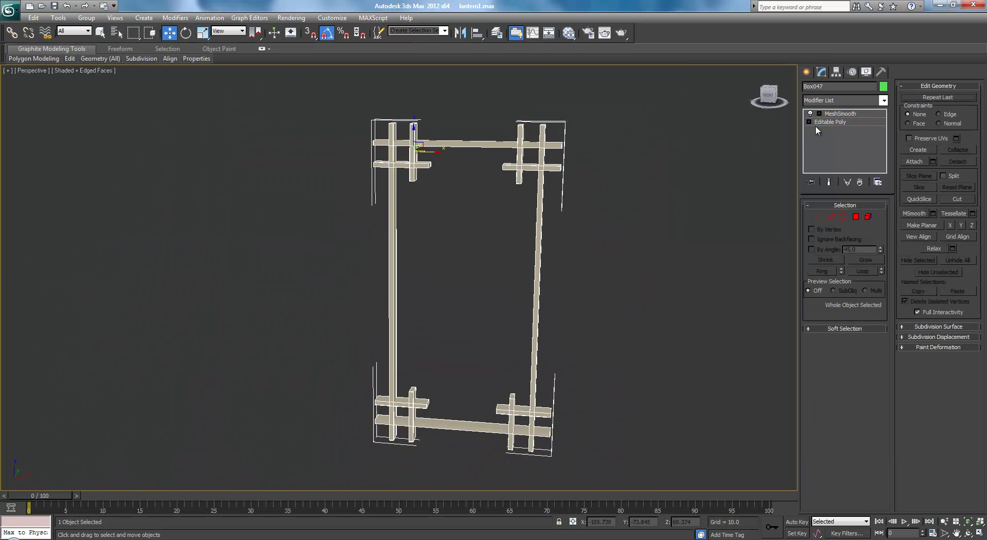
scroll(747, 168, "up", 3)
left_click(868, 218)
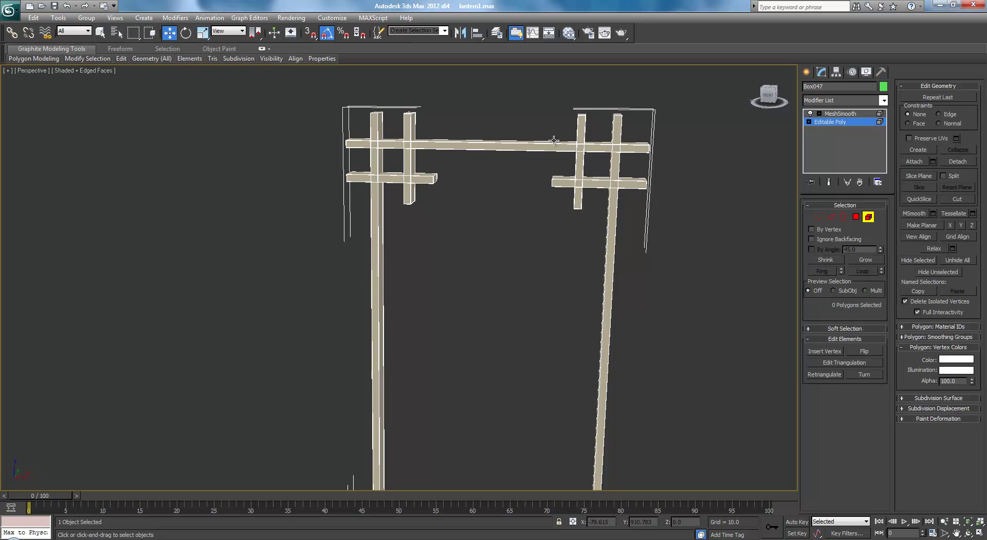
left_click(579, 168)
left_click(414, 162, "ctrl")
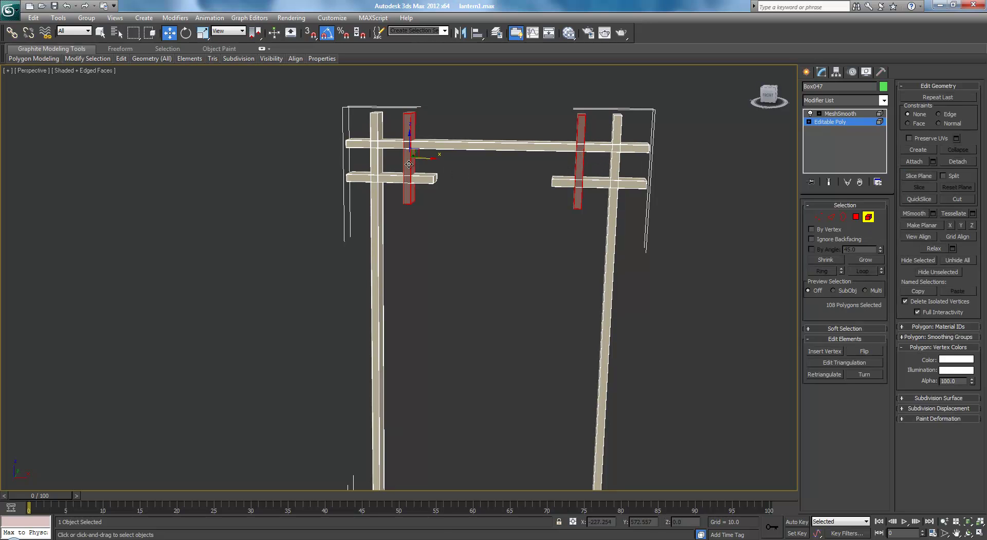
scroll(467, 187, "down", 5)
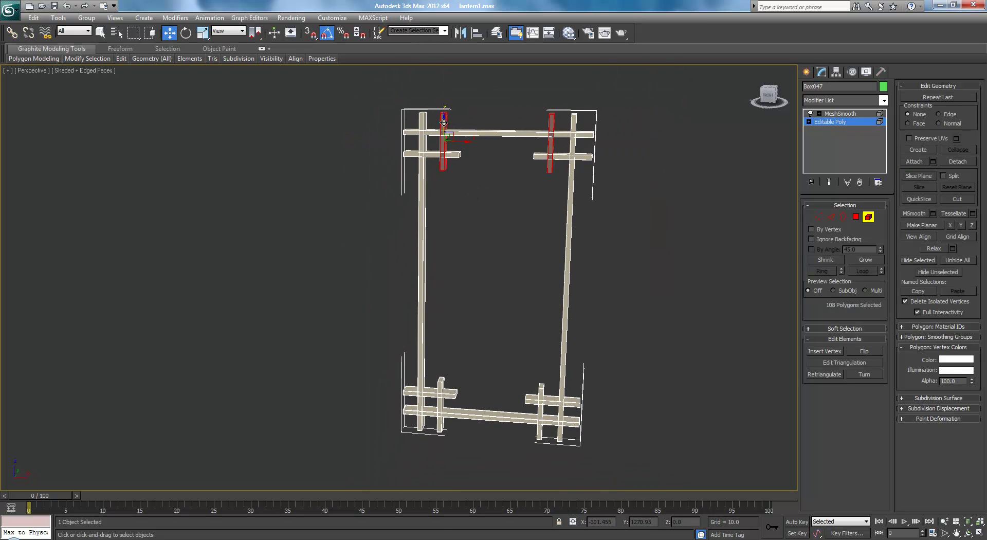
left_click_drag(444, 122, 441, 385)
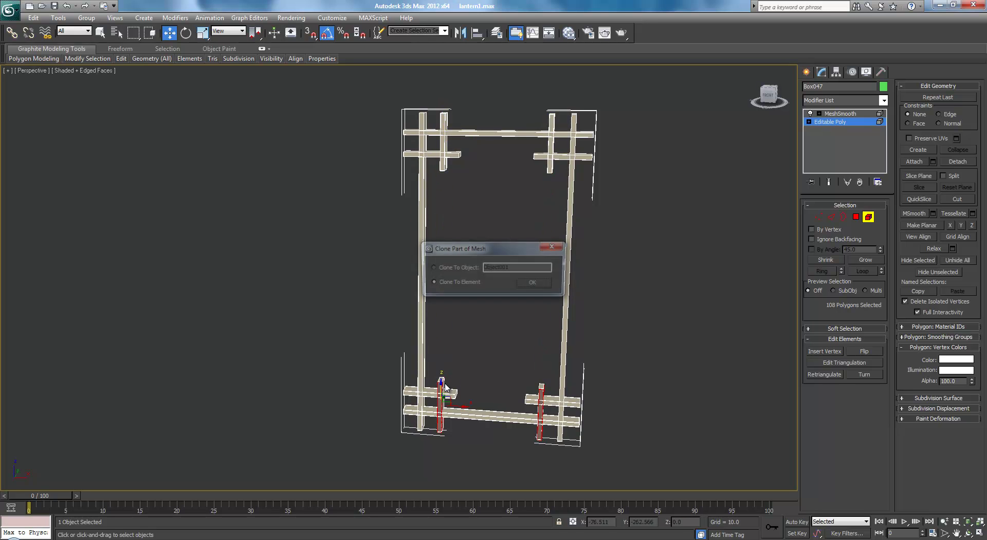
left_click(530, 285)
scroll(481, 242, "up", 10)
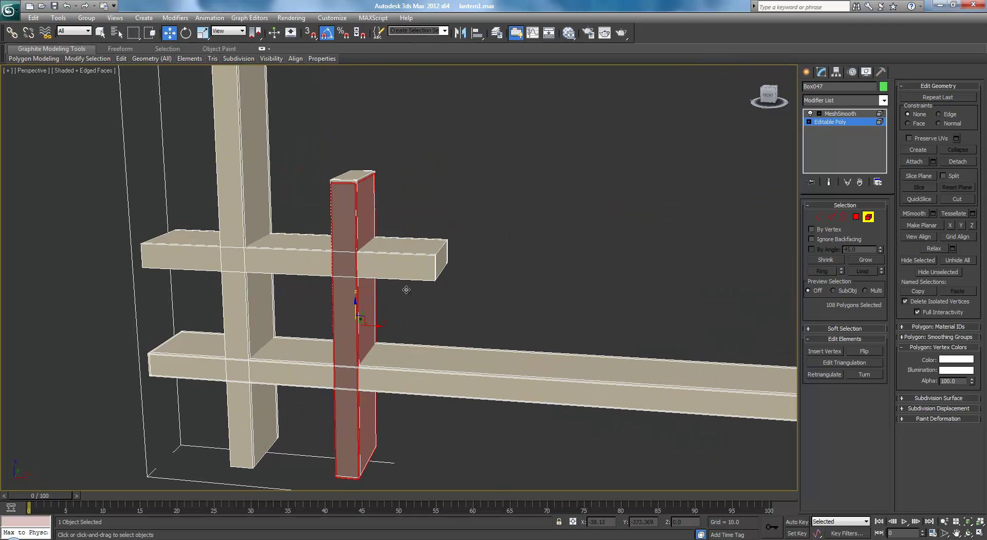
left_click_drag(358, 308, 357, 306)
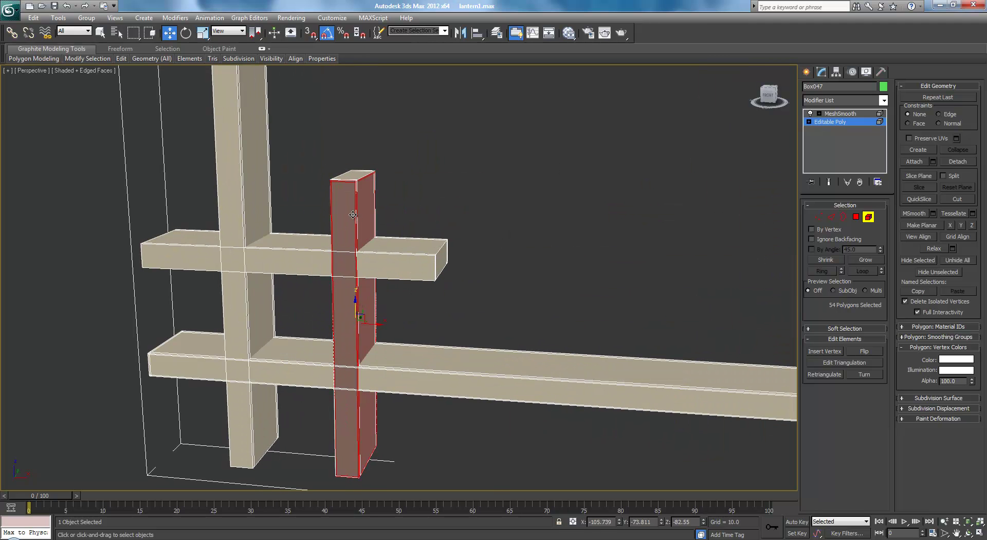
Step: Delete the two old lower short upright elements overlapped by the new copies
left_click(353, 214, "alt")
left_click(397, 215)
middle_click_drag(537, 191, 206, 180)
left_click(580, 189)
left_click(579, 196, "alt")
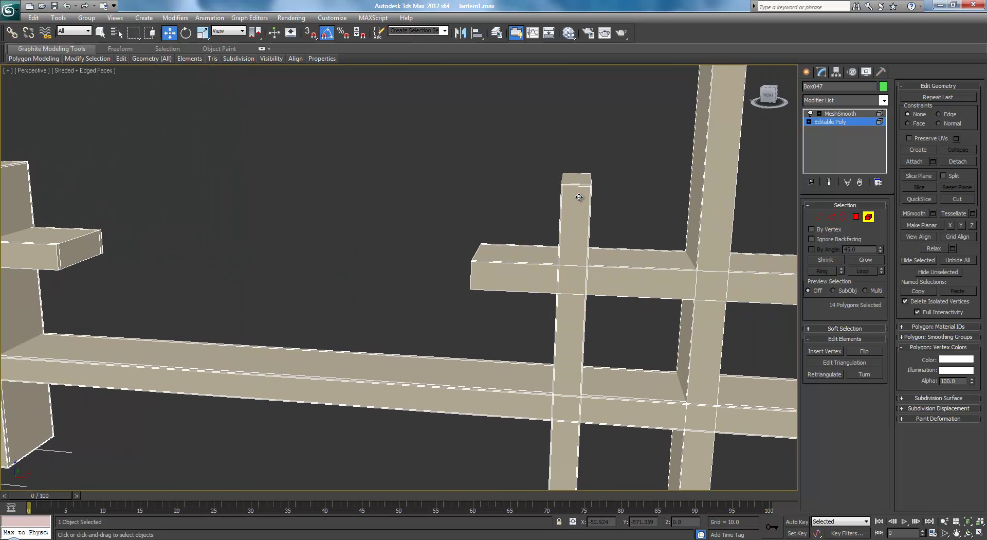
Step: Examine the MeshSmooth result around the lower crossbar and its short upright bars, with edged faces hidden
scroll(502, 193, "down", 3)
left_click(840, 114)
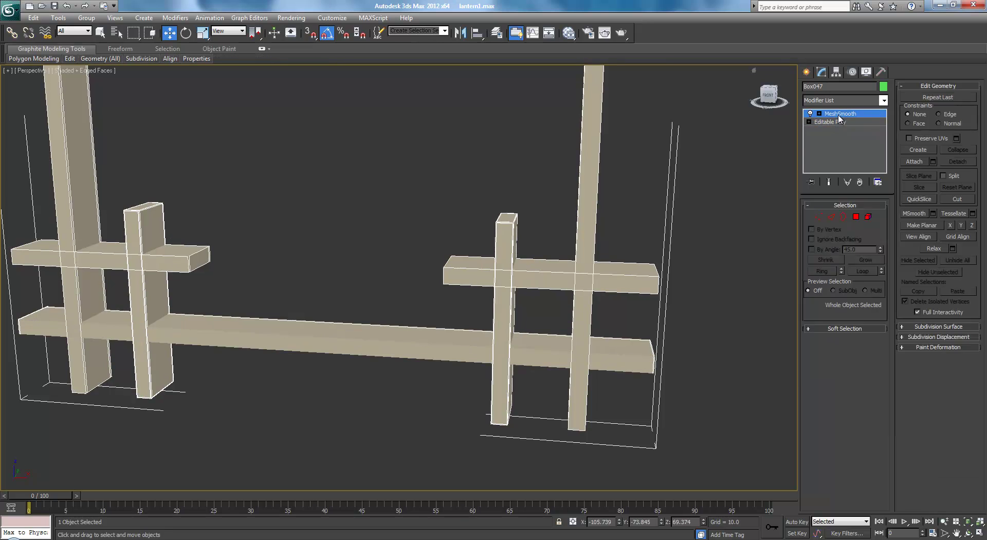
middle_click_drag(494, 192, 431, 219, "alt")
scroll(431, 219, "down", 6)
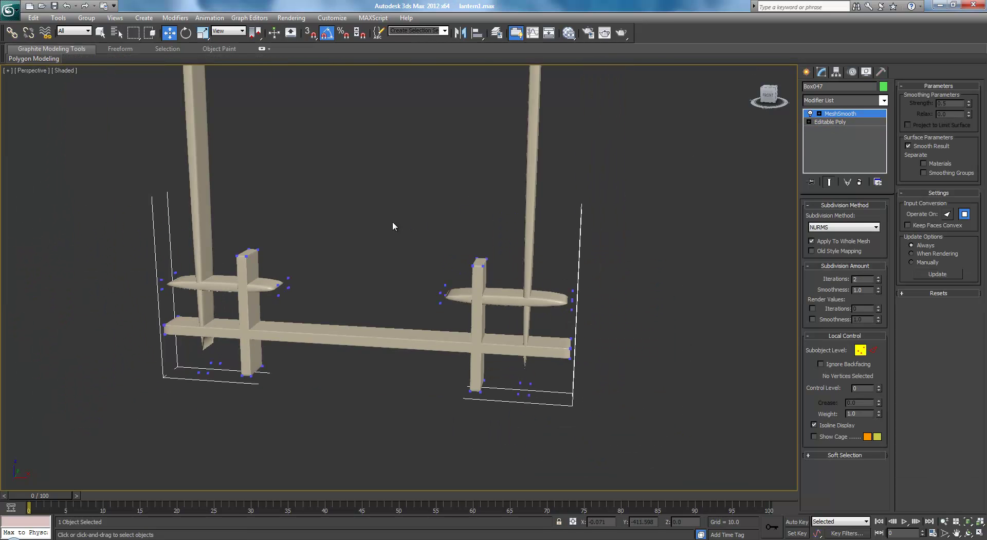
middle_click_drag(363, 233, 349, 231, "alt")
scroll(312, 264, "up", 5)
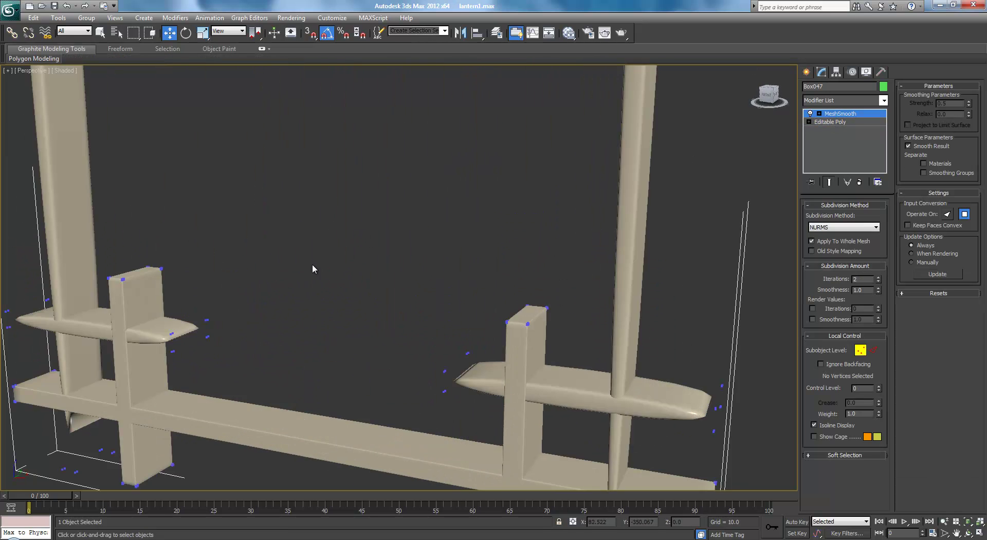
scroll(440, 229, "up", 5)
middle_click_drag(313, 264, 26, 144)
scroll(398, 278, "down", 3)
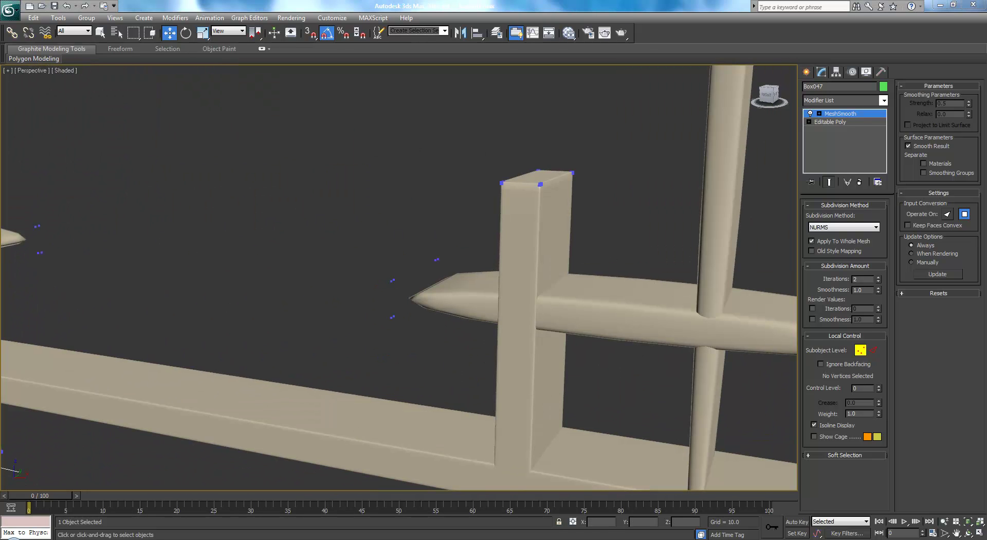
scroll(328, 207, "down", 12)
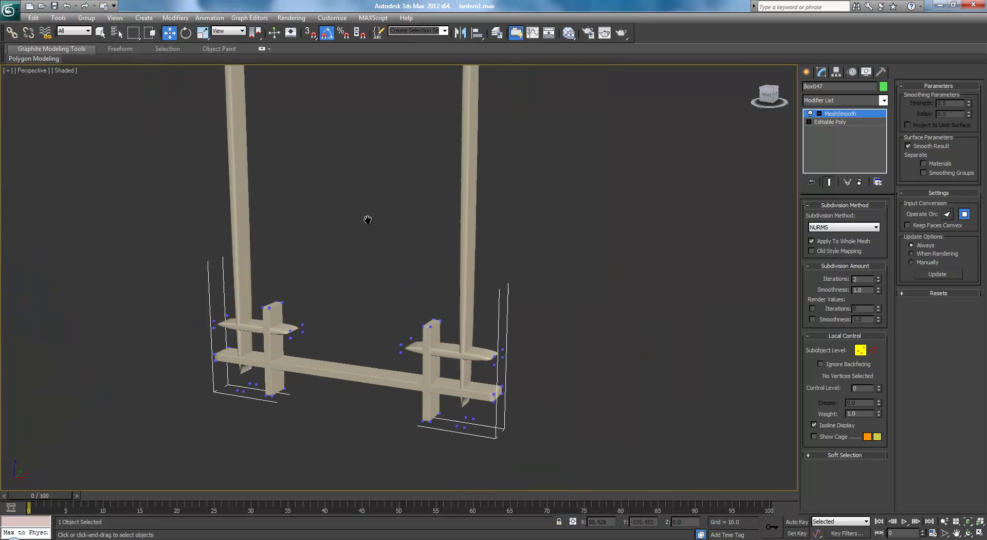
middle_click_drag(345, 227, 382, 234, "alt")
scroll(381, 235, "up", 12)
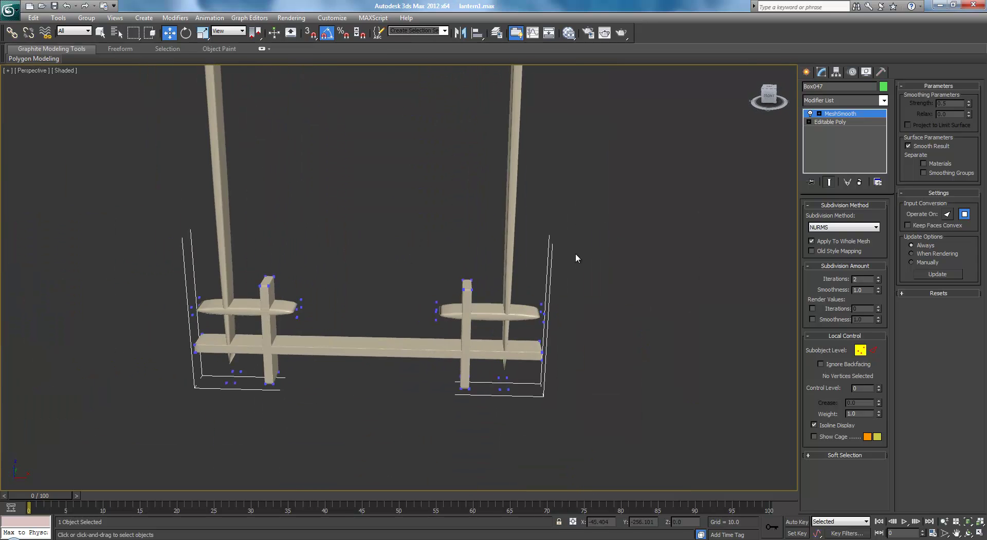
middle_click_drag(532, 252, 532, 183)
Step: Select the lower-right short upright element of the Editable Poly and clone it to element, rotated to horizontal
left_click(843, 121)
left_click(866, 219)
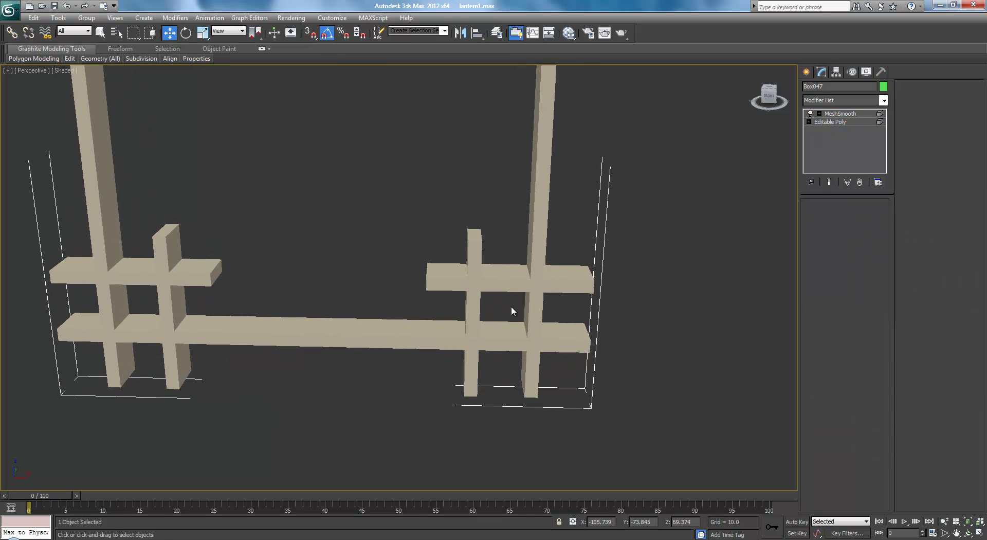
left_click(475, 306)
middle_click_drag(528, 275, 530, 252)
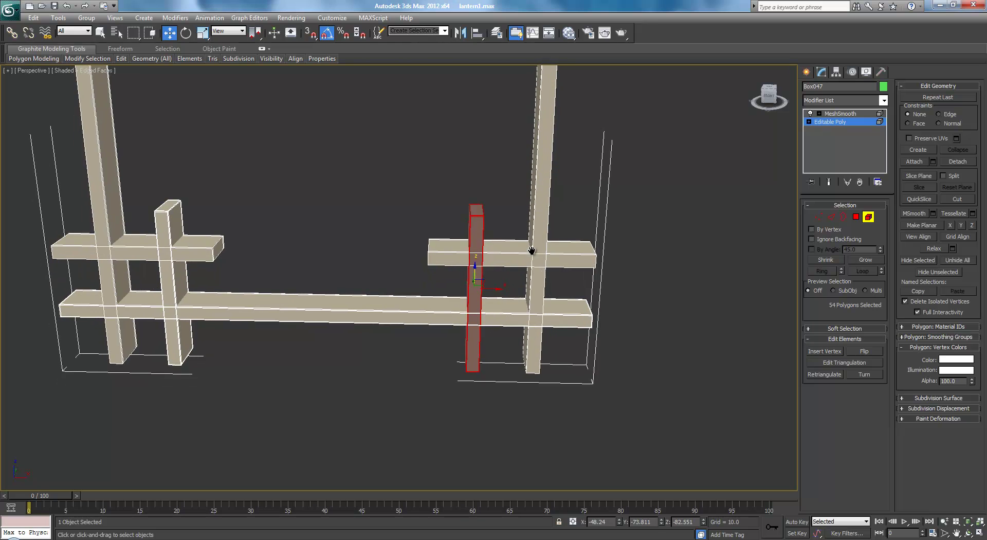
key("e")
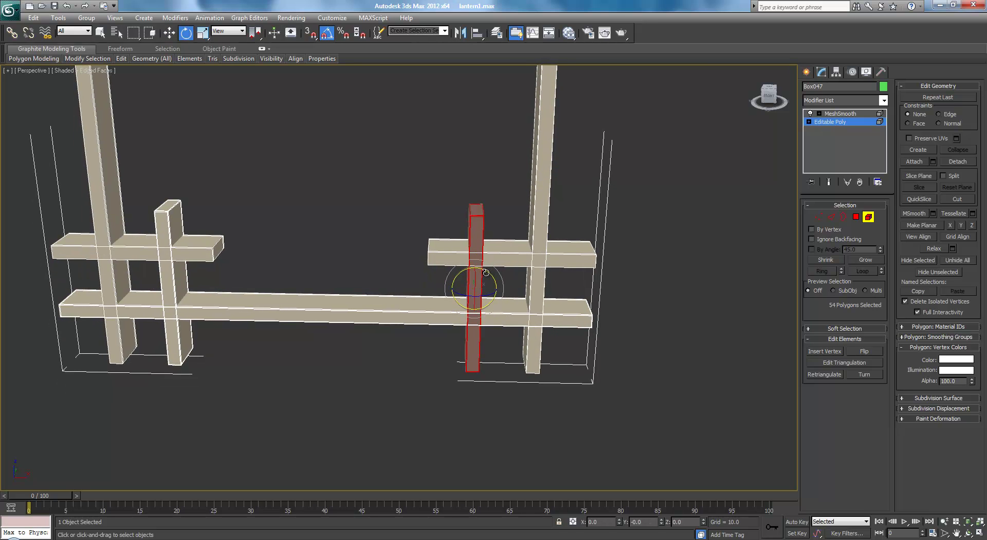
left_click_drag(486, 272, 532, 282)
left_click(534, 284)
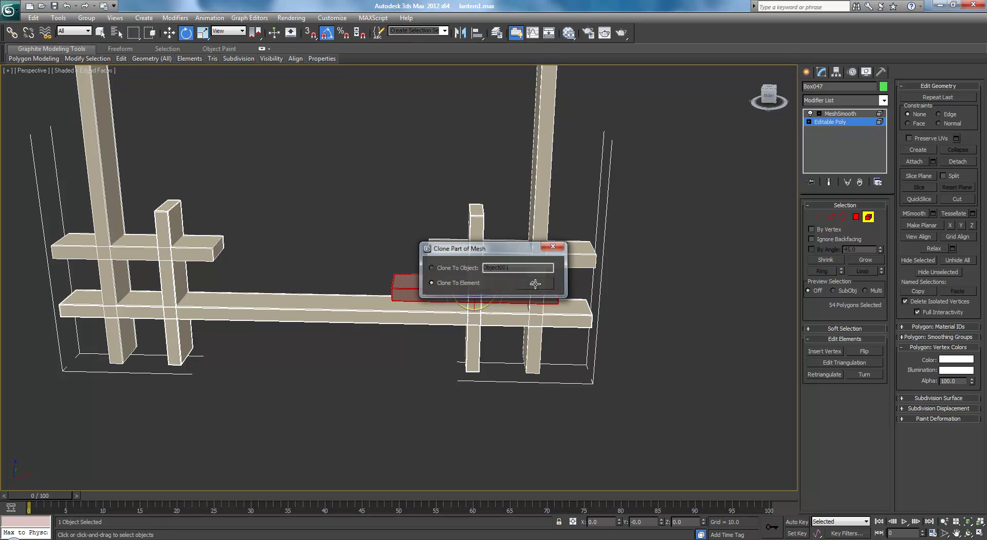
Step: In the front view, move the rotated copy onto the lower-right short horizontal bar and remove the old bar beneath it
key("w")
key("f")
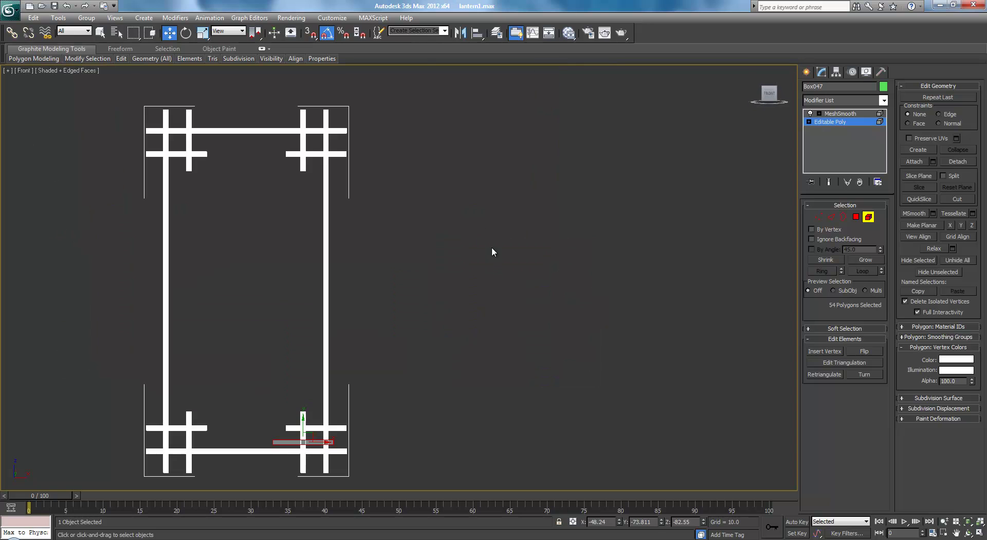
key("z")
middle_click_drag(531, 282, 514, 356)
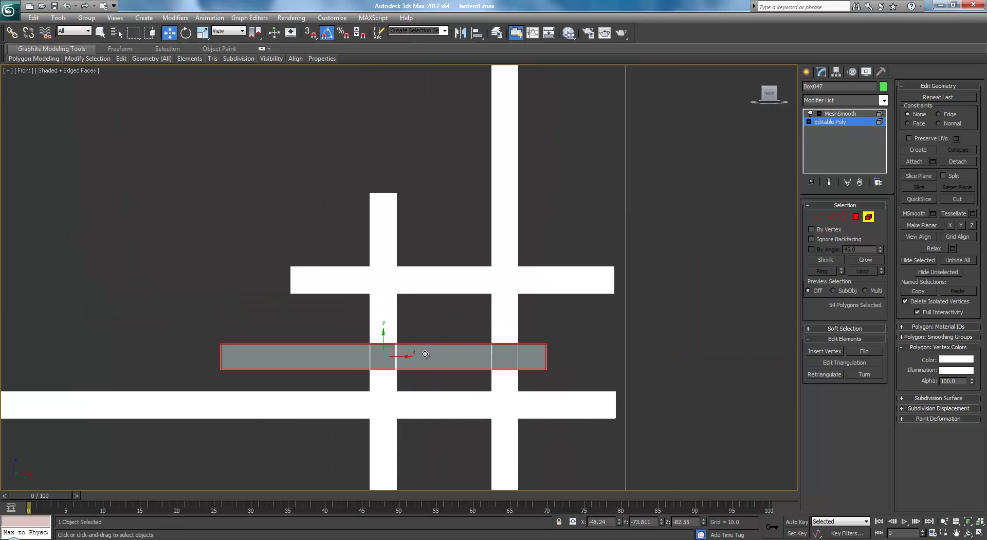
left_click_drag(393, 348, 460, 271)
left_click(341, 282)
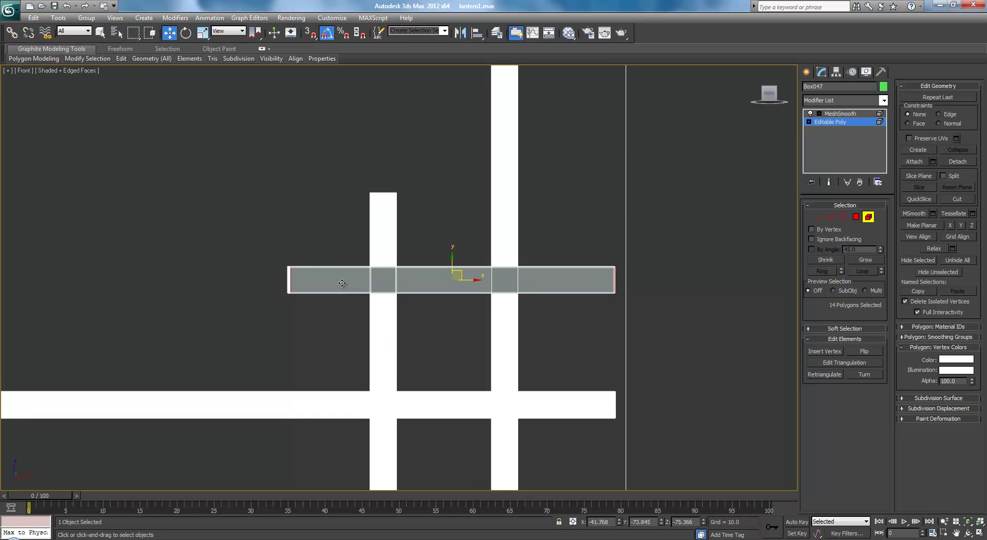
key("ctrl+z")
key("ctrl+z")
middle_click_drag(326, 291, 511, 291)
scroll(427, 320, "down", 3)
scroll(427, 319, "up", 2)
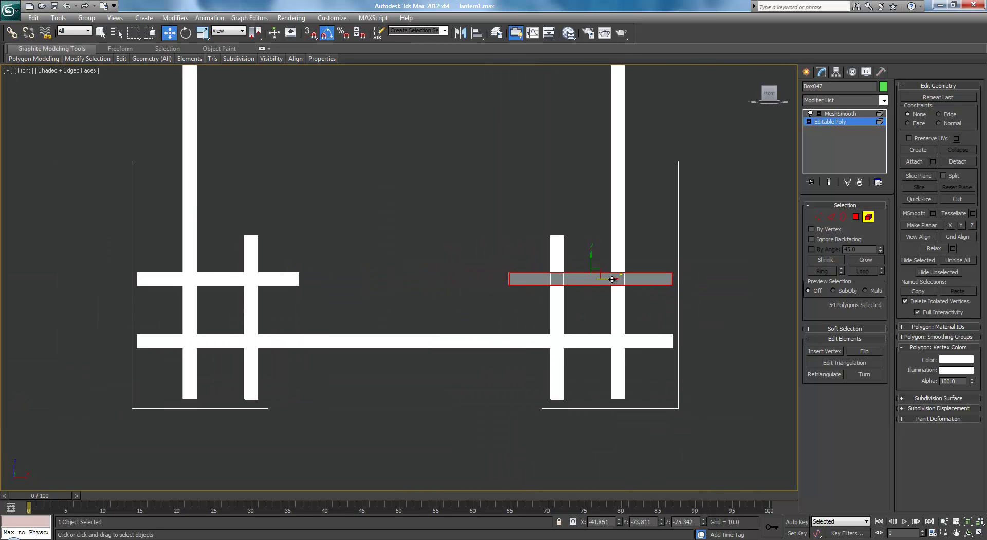
left_click_drag(612, 279, 239, 295)
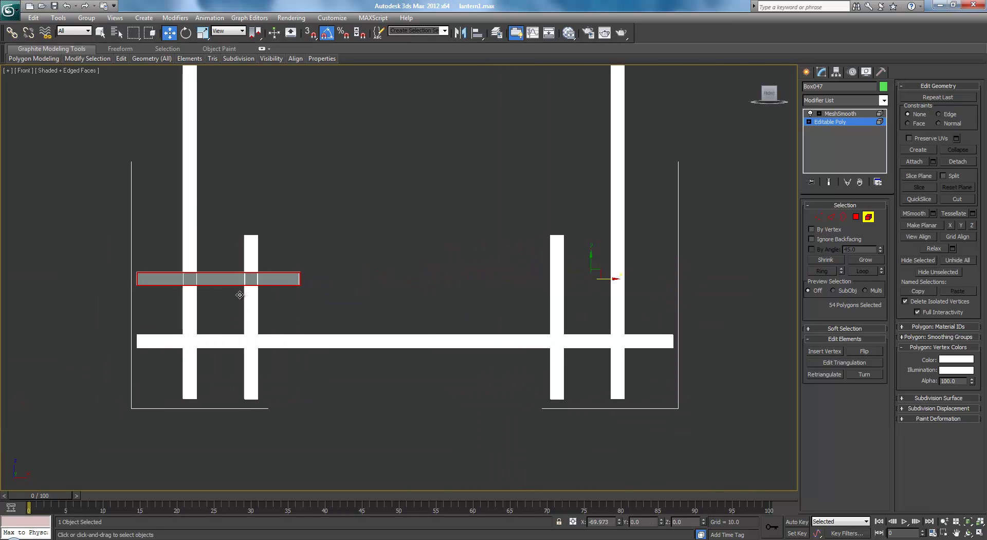
left_click(286, 278)
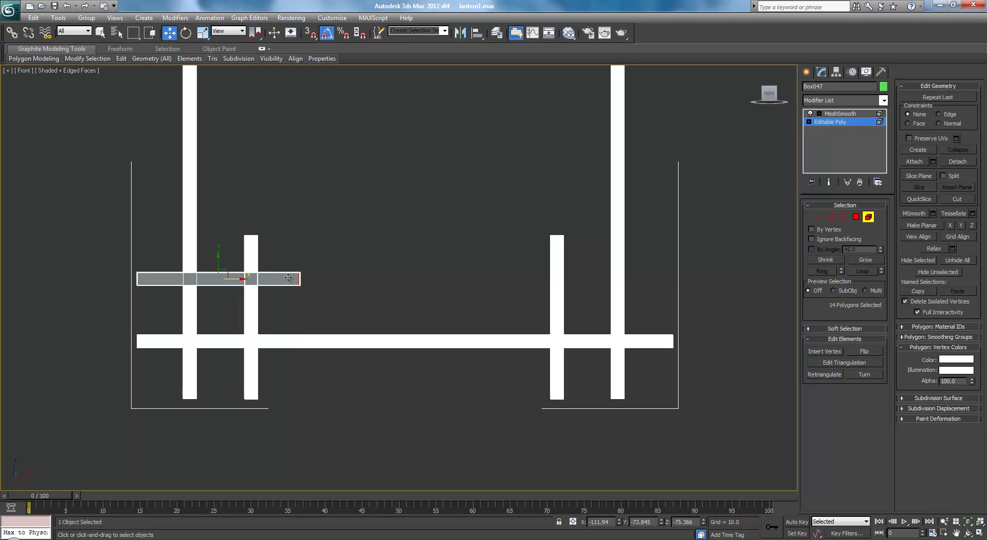
key("Delete")
scroll(393, 261, "down", 2)
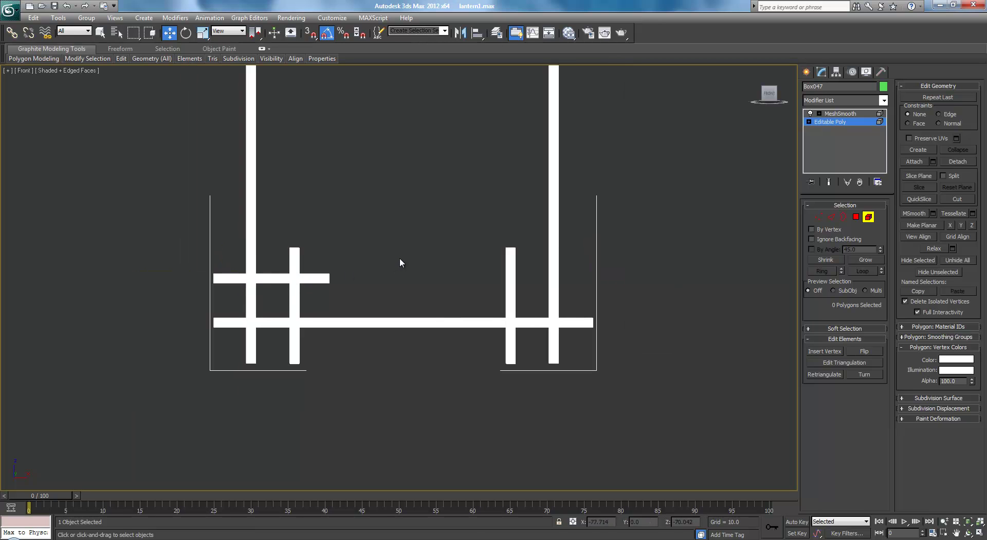
key("ctrl+z")
key("ctrl+z")
key("ctrl+z")
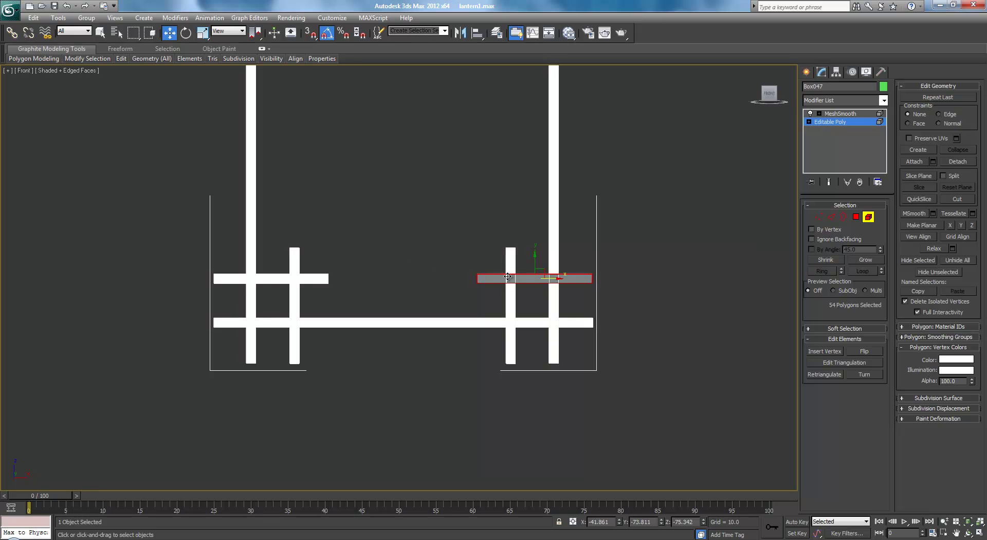
Step: Clone the lower-right short horizontal element onto the lower-left short horizontal bar as an element and clear the selection
left_click_drag(556, 278, 293, 289)
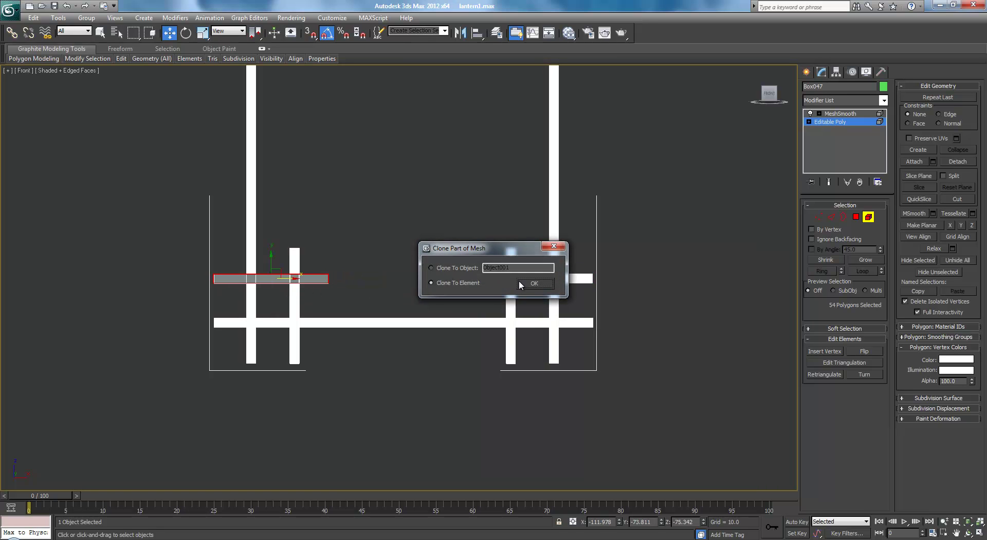
left_click(519, 280)
key("ctrl+d")
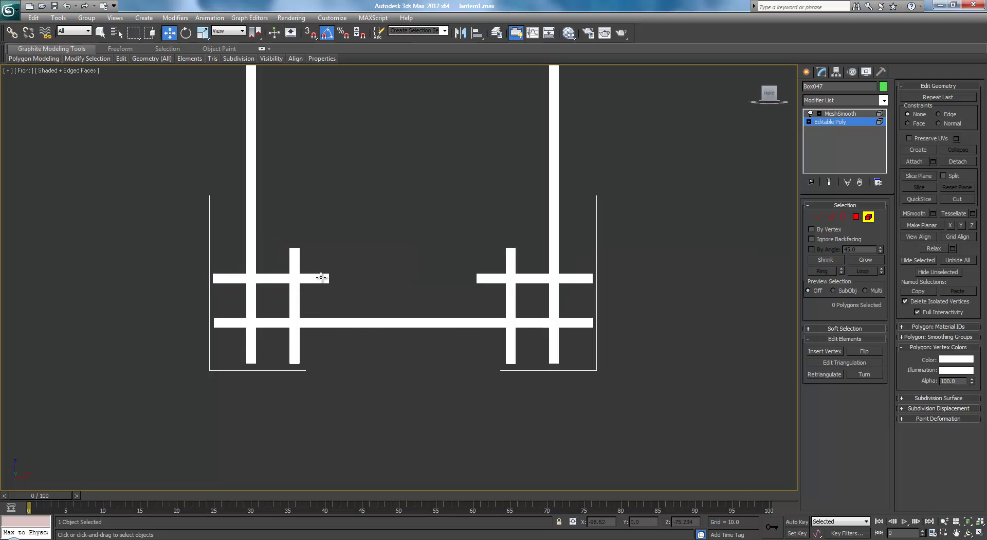
Step: Select both lower short horizontal elements and clone them to element, up onto the two upper short horizontal bars
key("p")
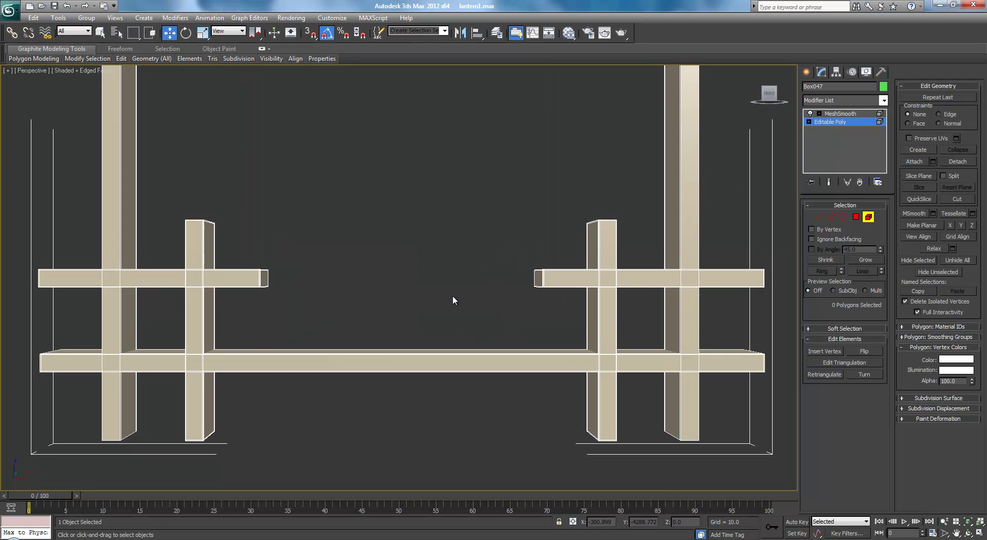
middle_click_drag(453, 295, 473, 306, "alt")
scroll(474, 300, "down", 7)
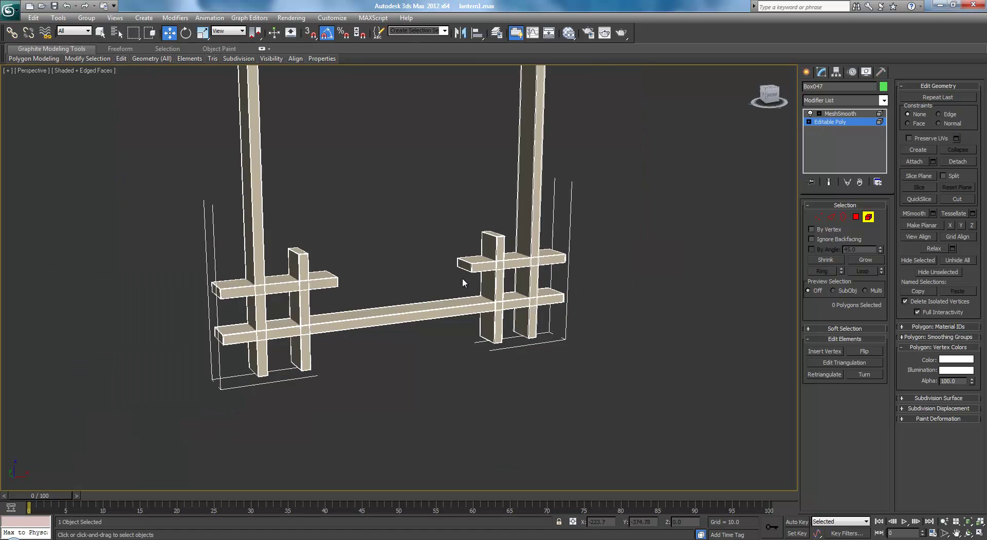
middle_click_drag(452, 224, 448, 299)
scroll(386, 191, "up", 3)
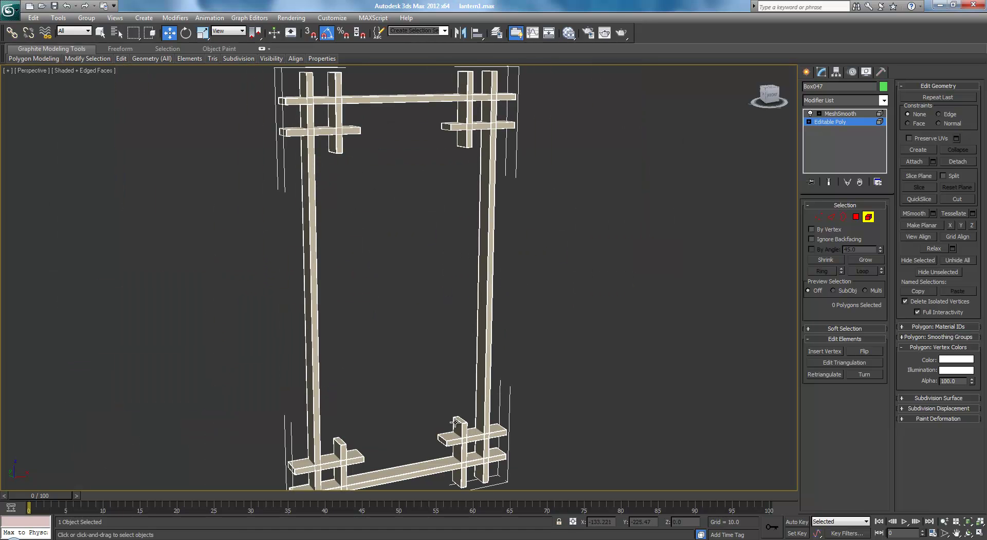
left_click(447, 442)
left_click(357, 458, "ctrl")
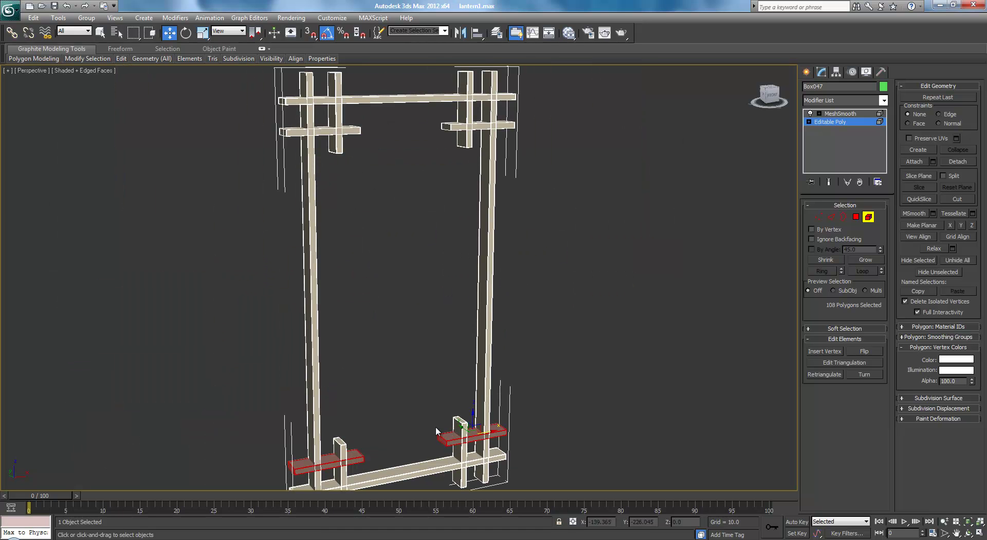
left_click_drag(473, 413, 457, 106)
left_click(532, 283)
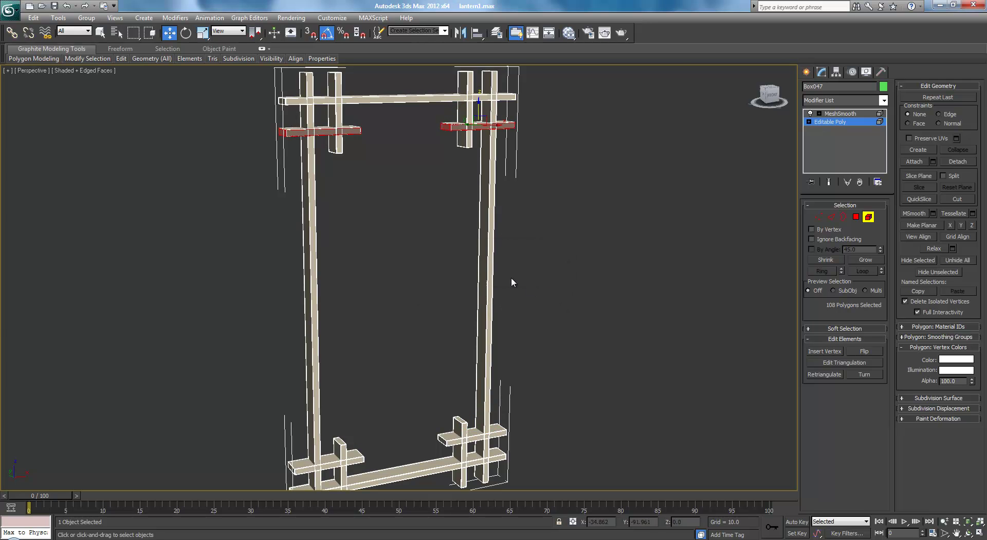
key("z")
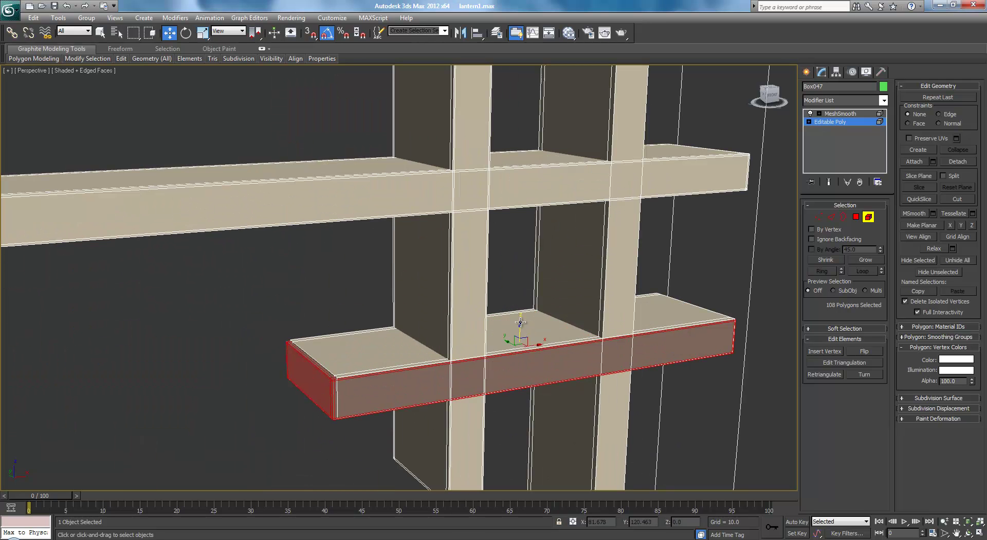
left_click_drag(520, 326, 523, 326)
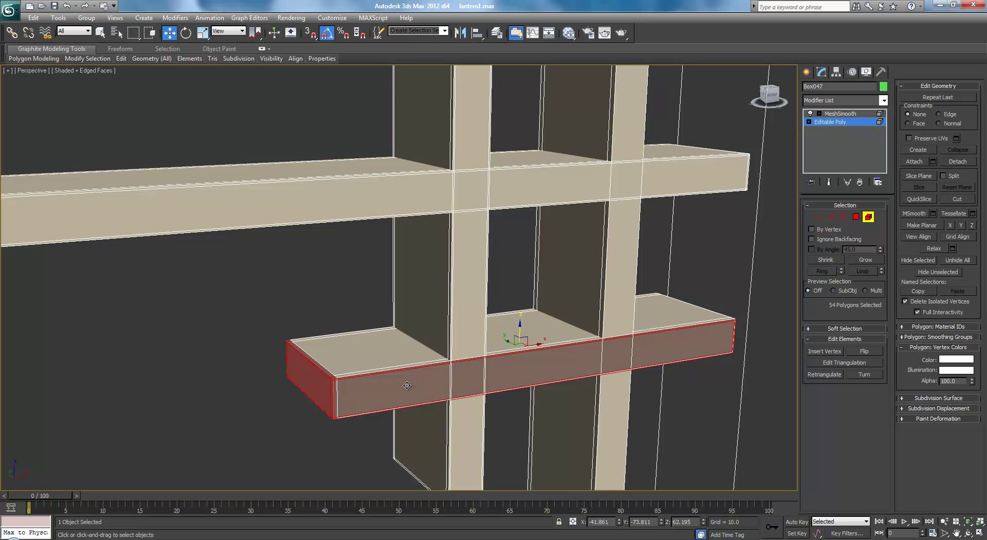
Step: Delete the two old upper short horizontal elements overlapped by the new copies
left_click(313, 344)
key("Delete")
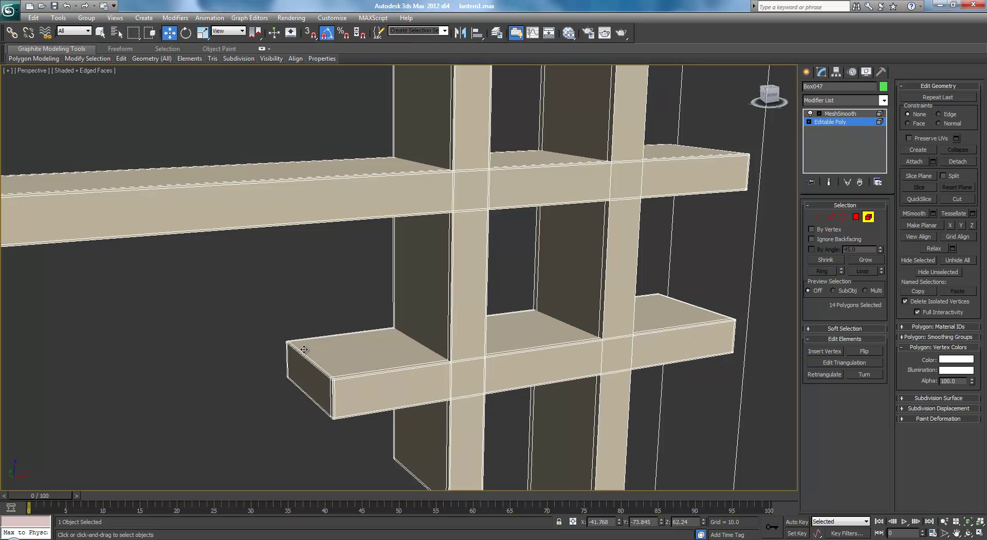
mouse_move(378, 329)
middle_mouse_down()
mouse_move(505, 273)
mouse_move(620, 281)
middle_mouse_up()
left_click(323, 267)
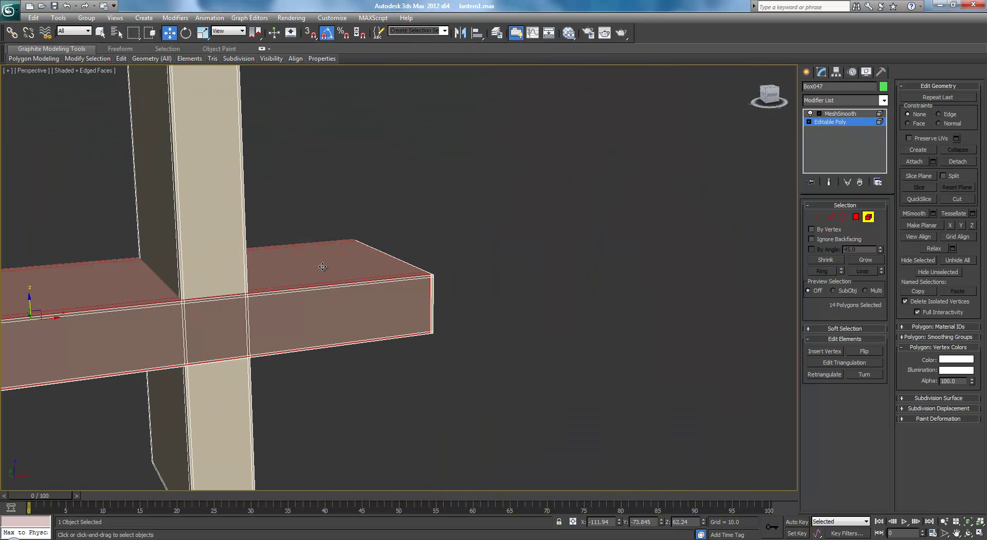
key("Delete")
scroll(405, 264, "down", 2)
scroll(432, 288, "up", 1)
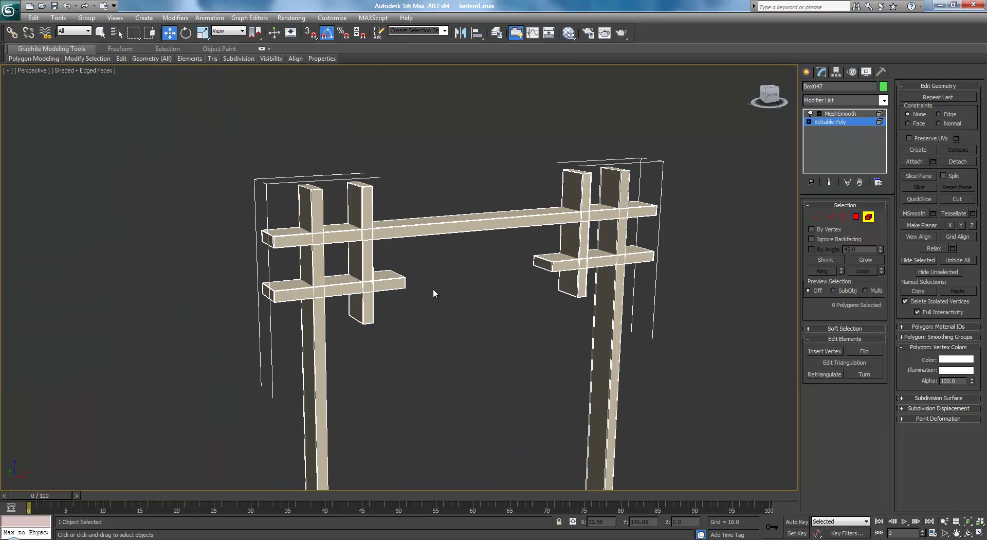
Step: Select the long upper crossbar element and clone it to element, rotated to vertical
middle_click_drag(477, 295, 331, 269)
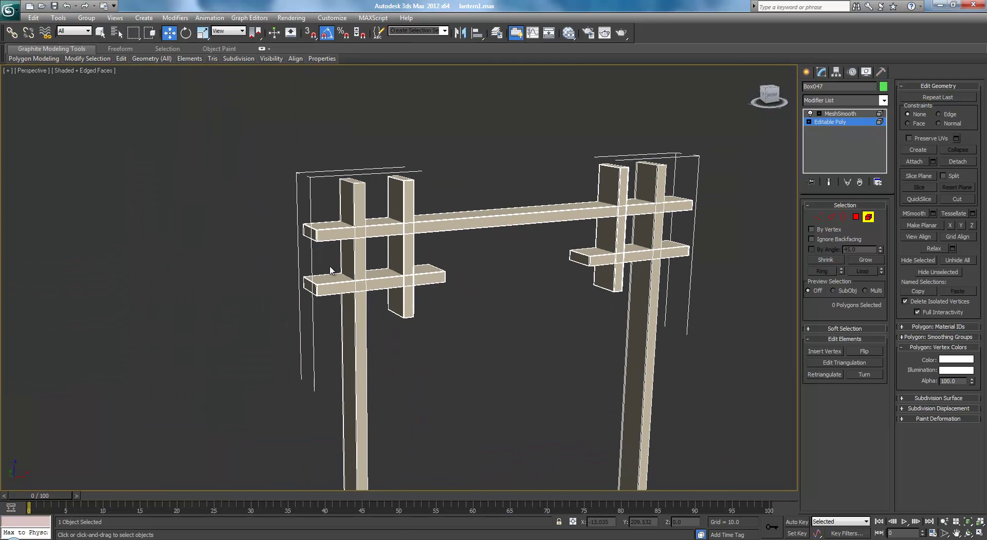
left_click(496, 213)
key("e")
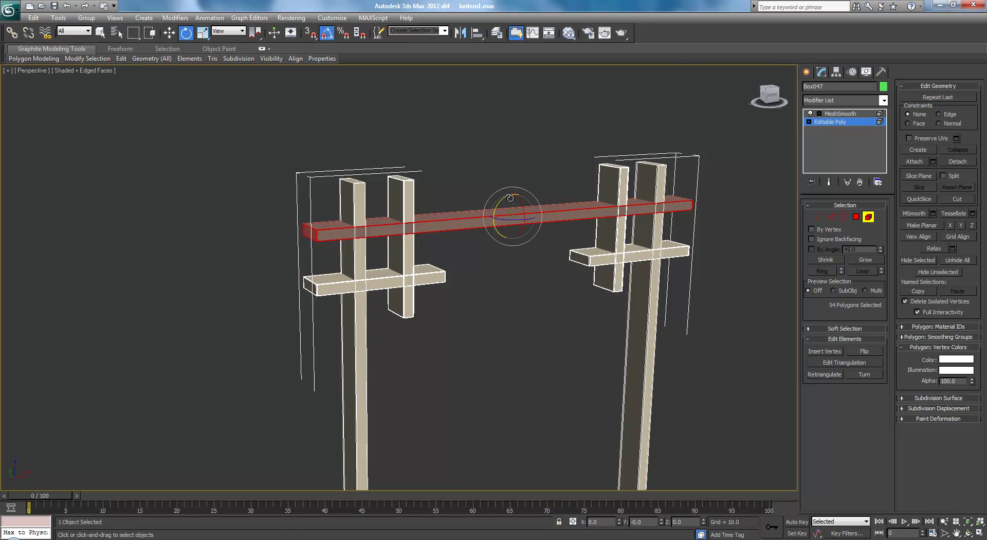
left_click_drag(503, 200, 541, 174)
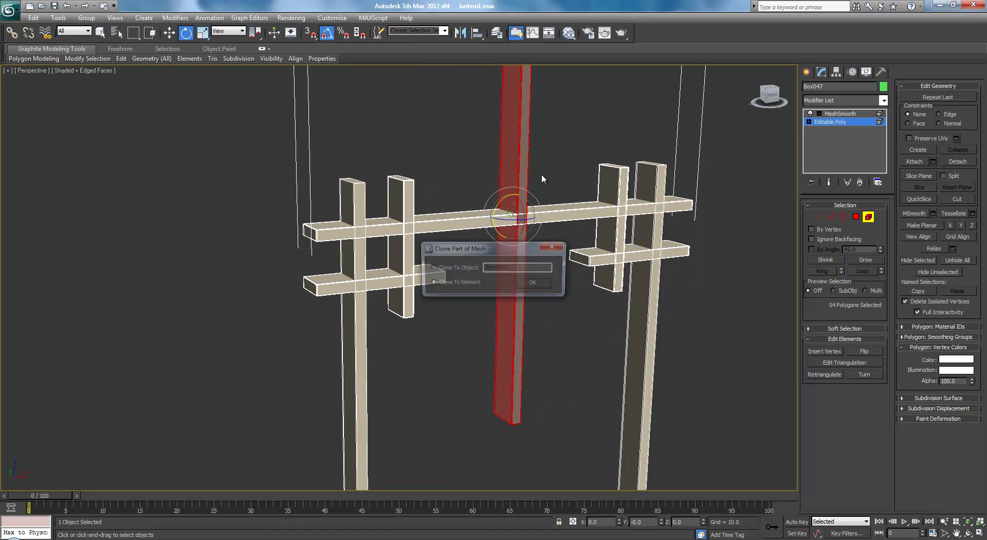
left_click(534, 282)
key("w")
middle_click_drag(496, 286, 500, 281)
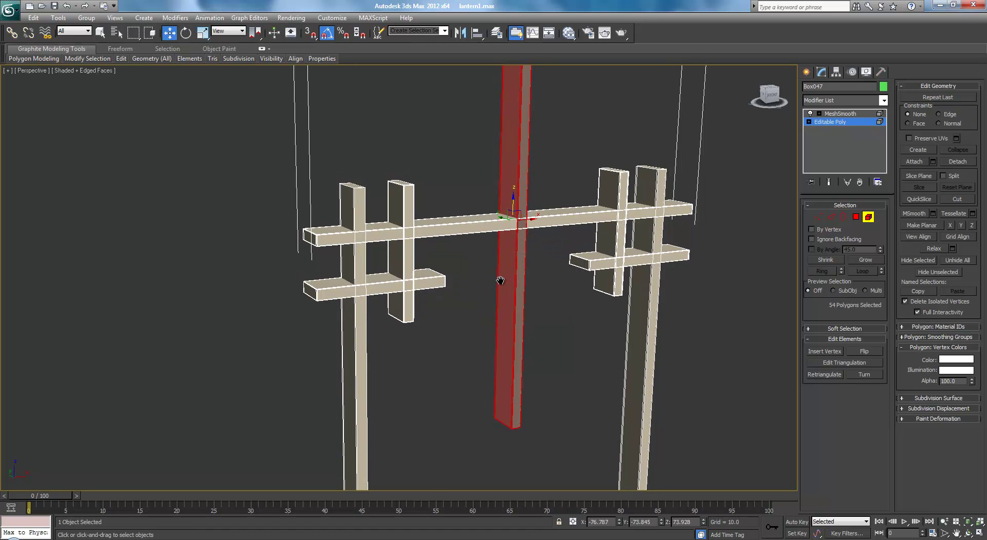
Step: In the front view, move the vertical copy onto the left long upright and line up its sides and upper end
key("f")
scroll(501, 277, "down", 1)
scroll(557, 286, "up", 1)
middle_click_drag(368, 216, 552, 293)
scroll(557, 286, "up", 1)
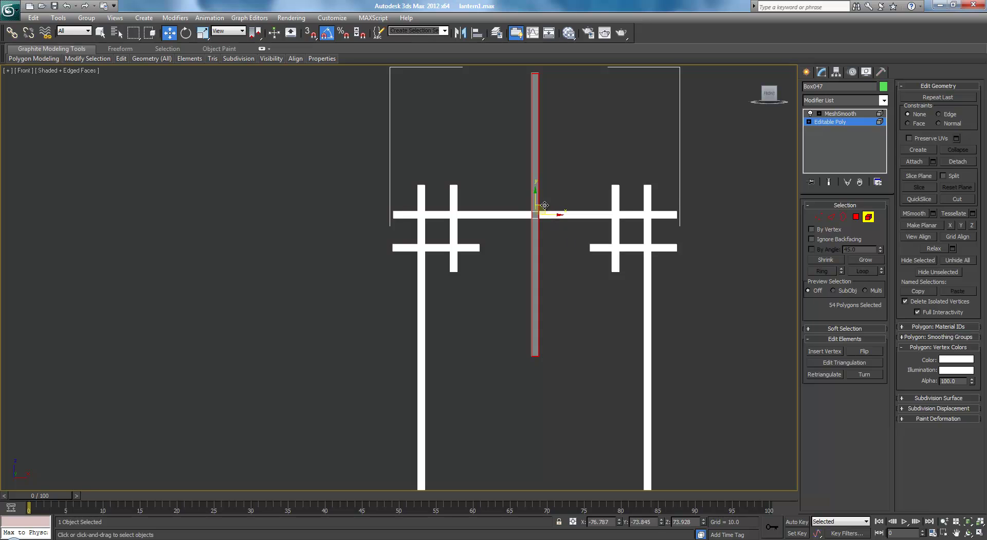
left_click_drag(544, 205, 433, 318)
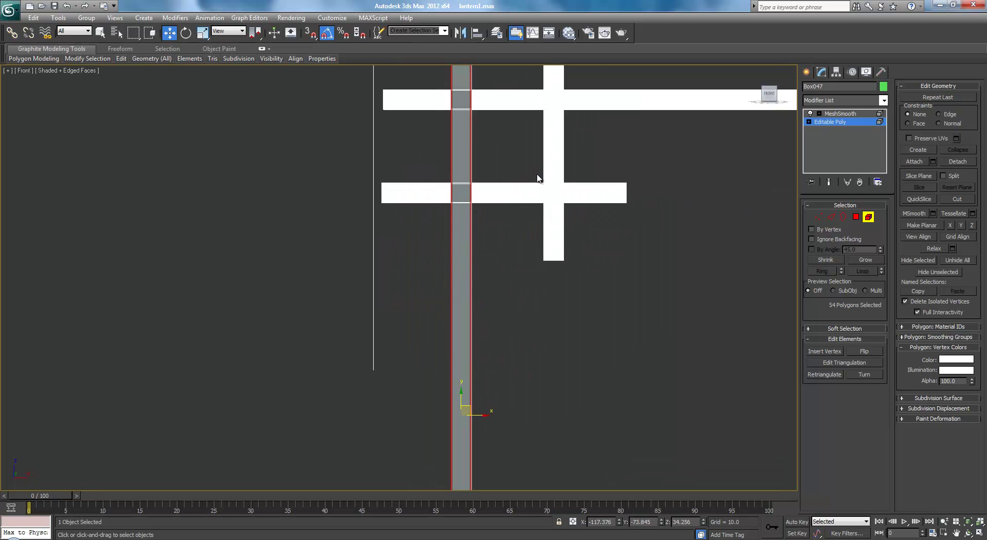
middle_click_drag(537, 178, 504, 301)
scroll(504, 301, "up", 1)
middle_click_drag(498, 403, 503, 134)
scroll(502, 134, "up", 2)
middle_click_drag(498, 315, 507, 251)
middle_click_drag(571, 447, 524, 317)
scroll(523, 317, "up", 1)
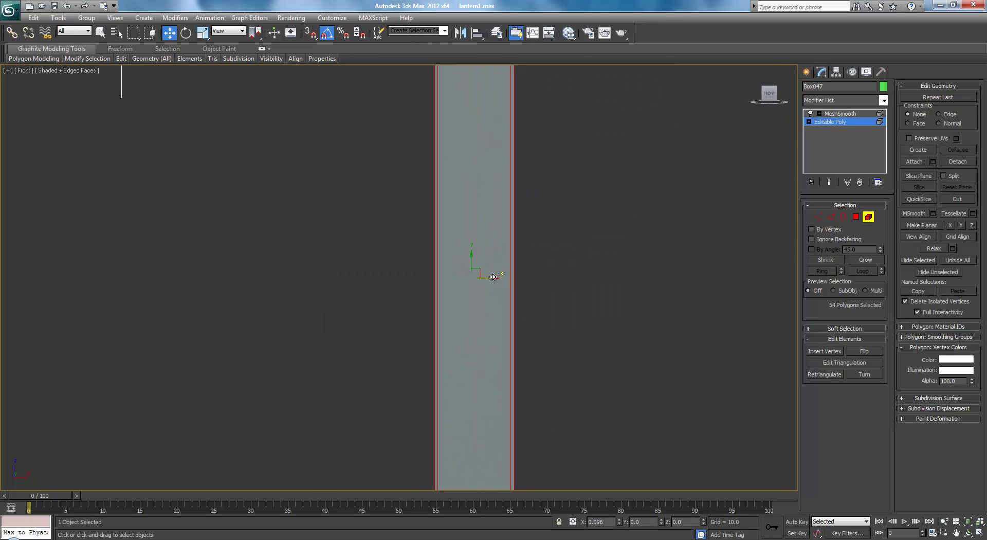
scroll(495, 282, "down", 5)
scroll(493, 283, "down", 2)
middle_click_drag(495, 298, 511, 185)
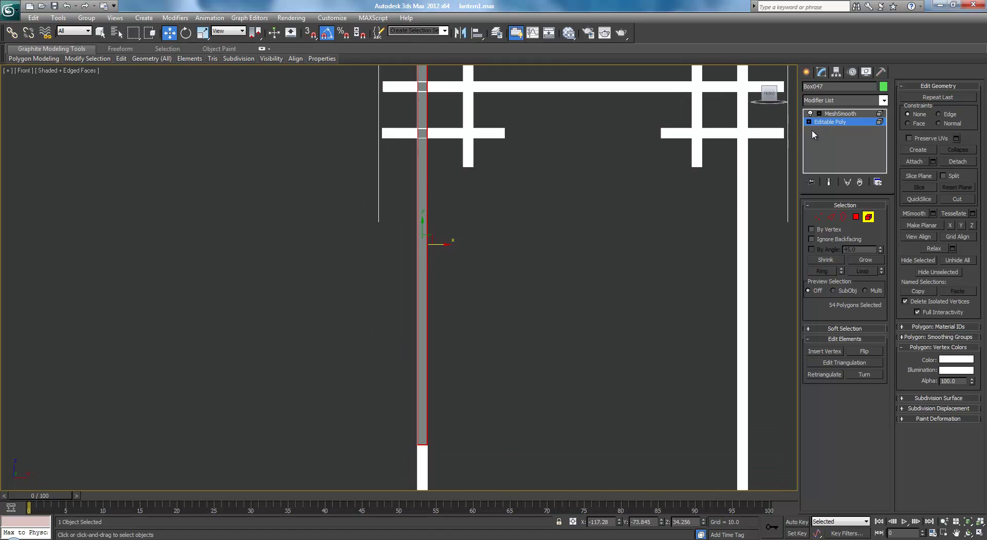
Step: Move the copy's lower end vertices down to the bottom end of the old left long upright
left_click(828, 130)
middle_click_drag(586, 302, 520, 190)
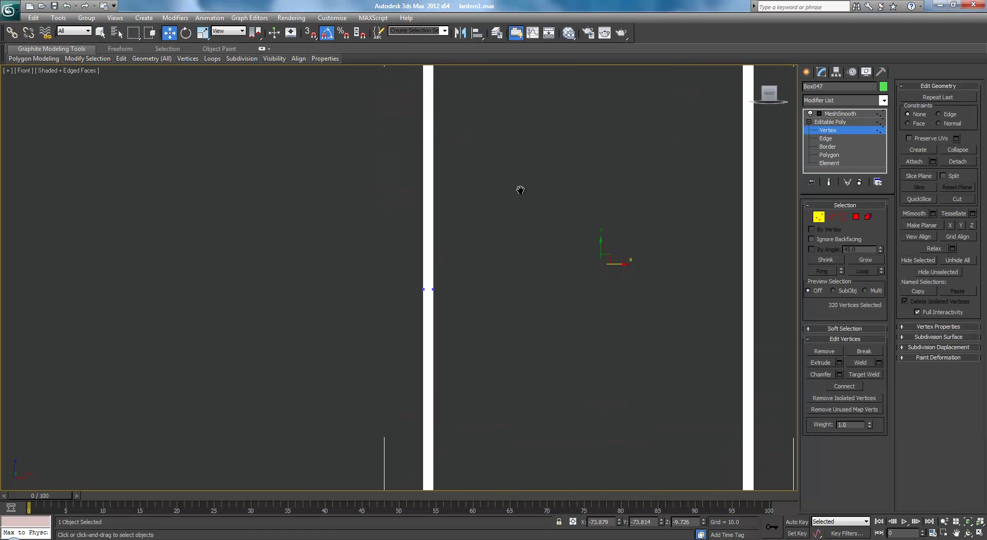
key("F3")
scroll(441, 246, "down", 3)
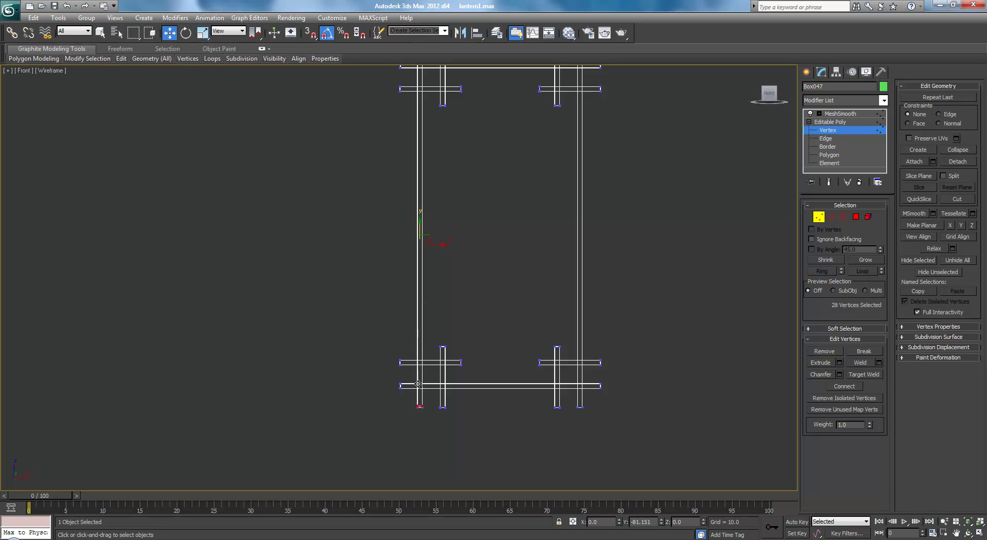
scroll(420, 385, "up", 8)
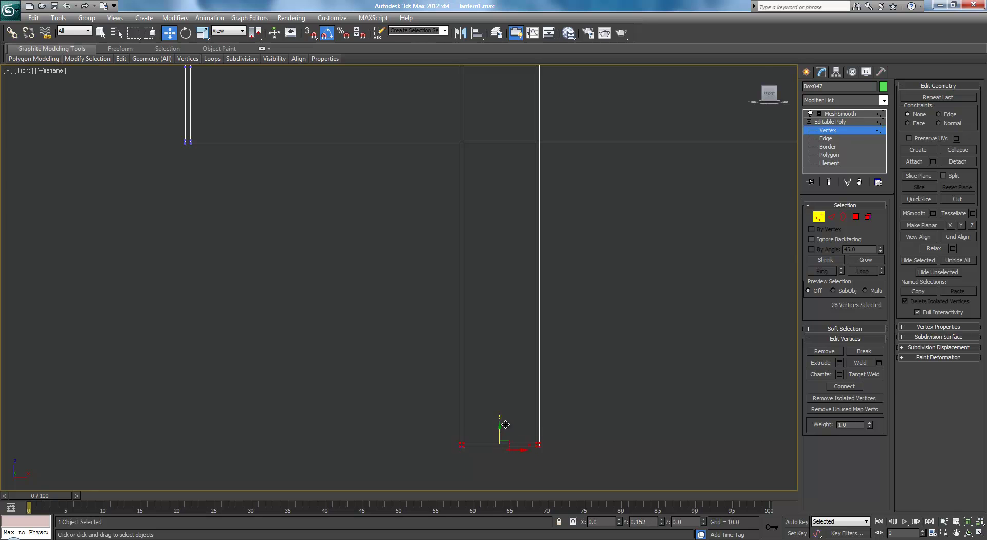
scroll(507, 426, "down", 5)
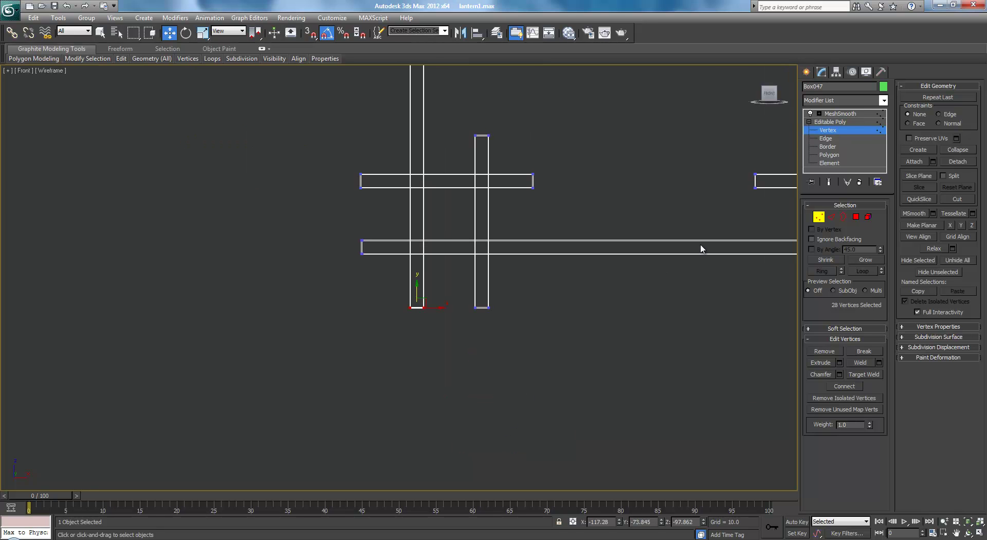
Step: Delete the old left long upright element beneath the new copy
left_click(830, 163)
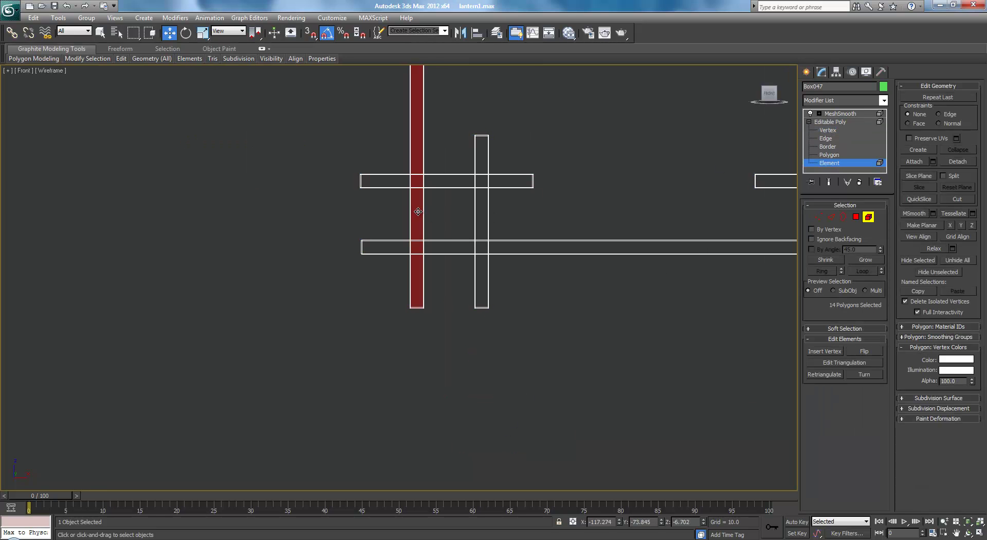
scroll(489, 235, "down", 1)
mouse_move(535, 159)
middle_mouse_down()
mouse_move(488, 236)
mouse_move(458, 365)
middle_mouse_up()
key("F3")
scroll(458, 365, "down", 2)
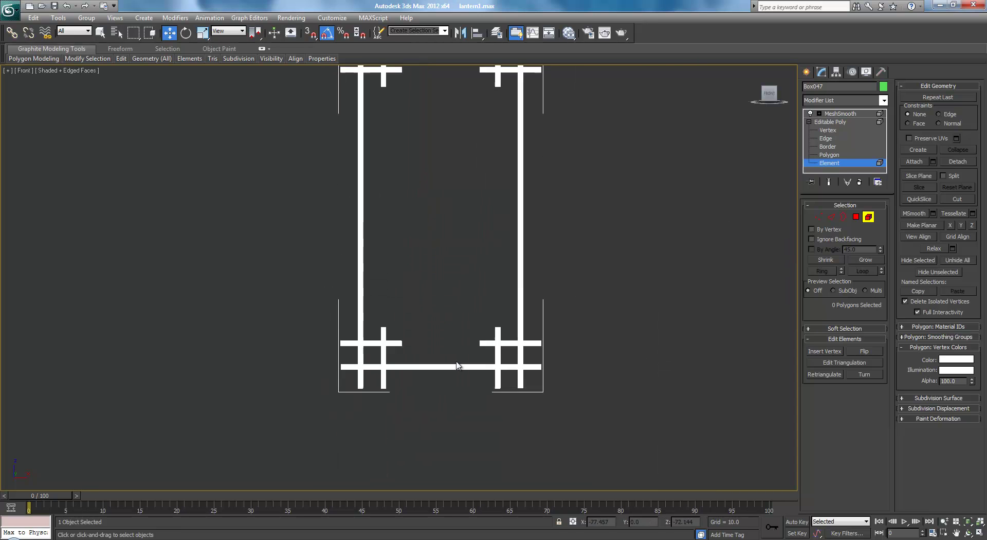
Step: Clone the new left long upright to element and align the copy exactly over the right long upright
middle_click_drag(483, 199, 468, 262)
left_click(348, 204)
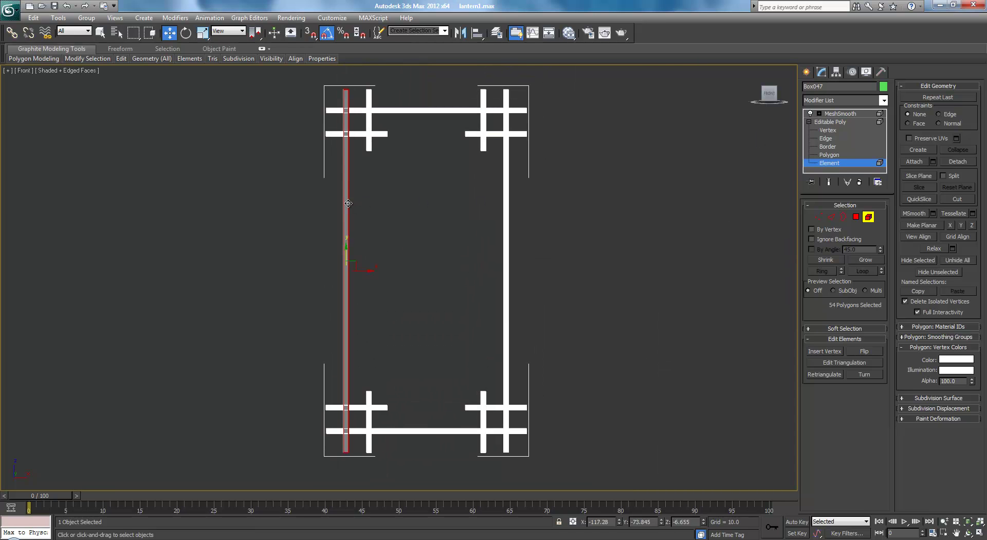
left_click_drag(363, 270, 522, 269, "shift")
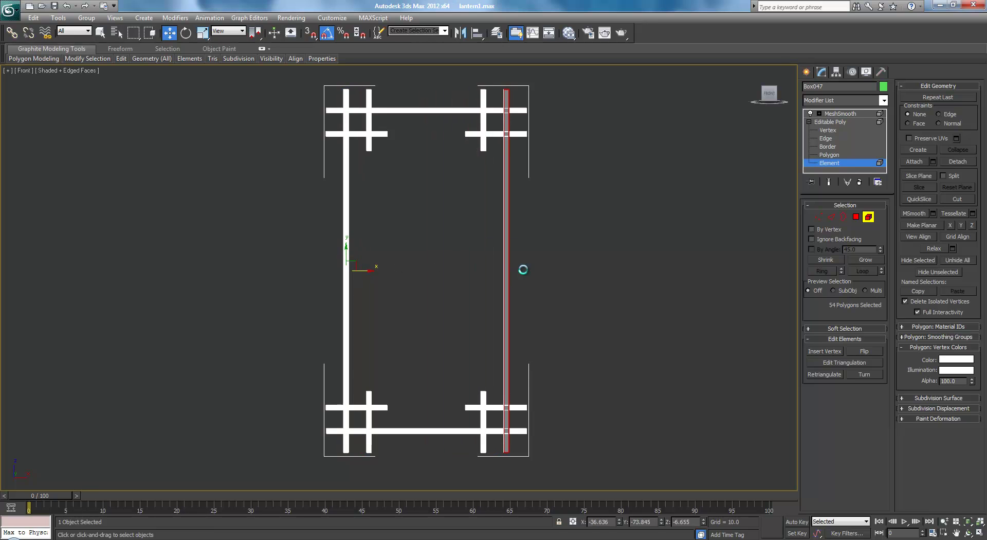
left_click(534, 284)
scroll(551, 300, "up", 4)
middle_click_drag(653, 232, 288, 348)
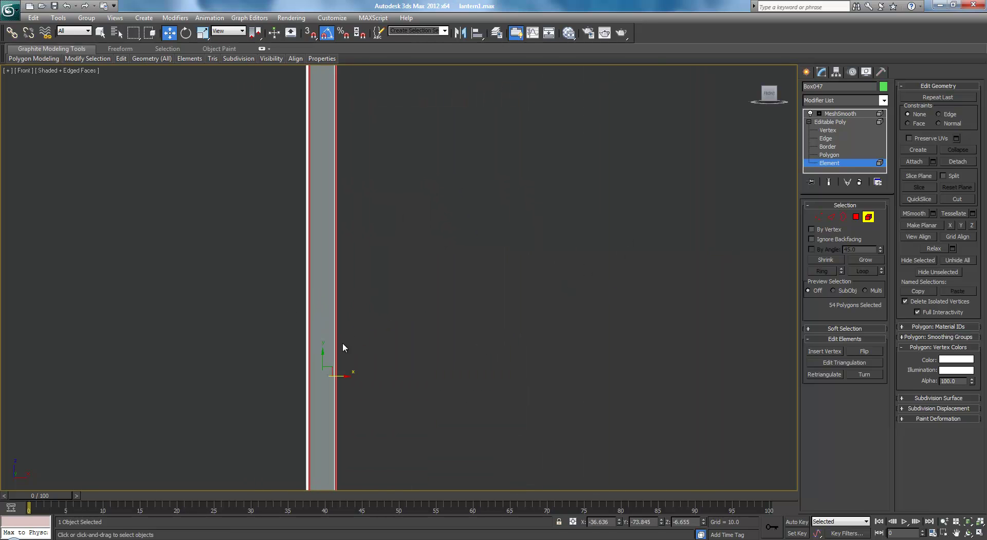
scroll(340, 378, "up", 3)
middle_click_drag(439, 284, 537, 379)
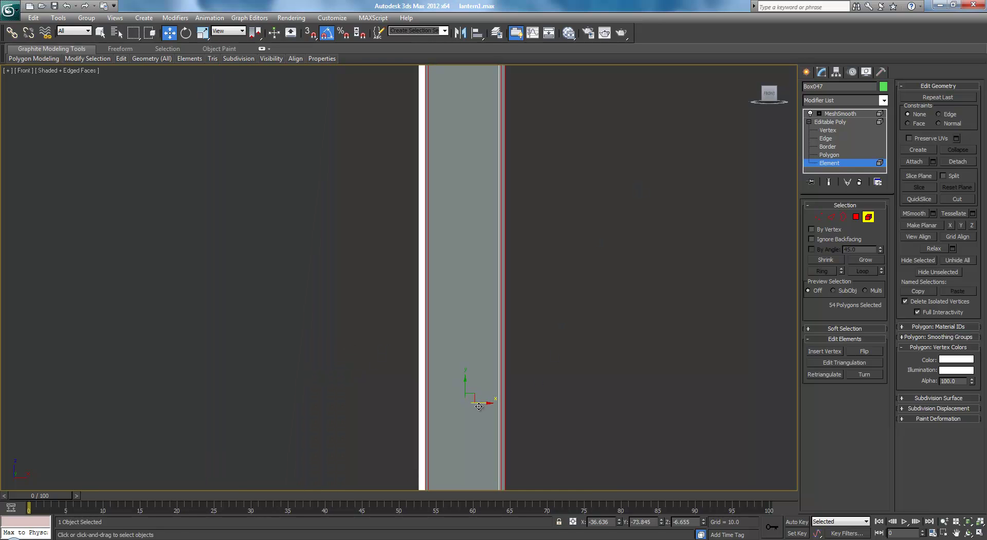
left_click_drag(479, 406, 474, 402)
Step: Delete the old right long upright element overlapped by the new copy
left_click(474, 347)
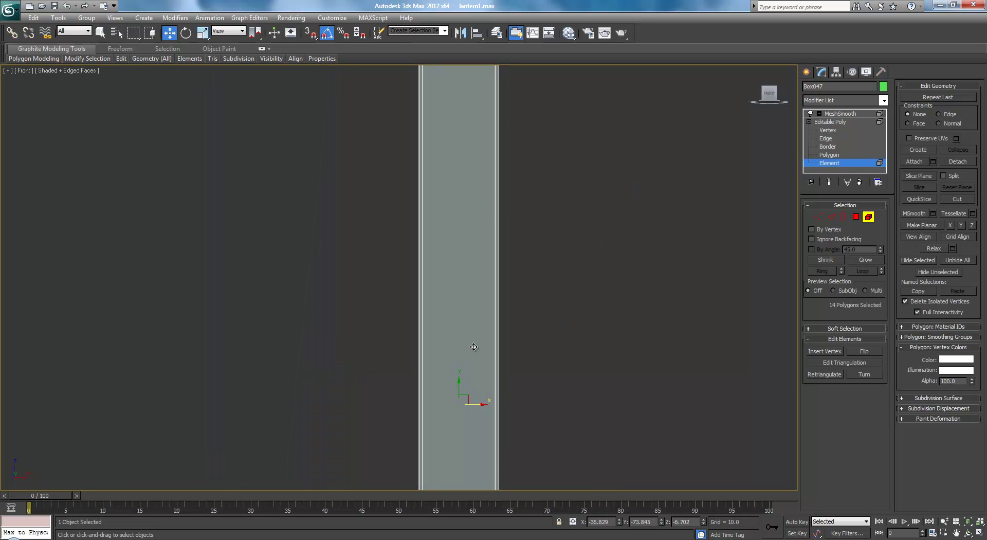
key("Delete")
scroll(556, 286, "down", 4)
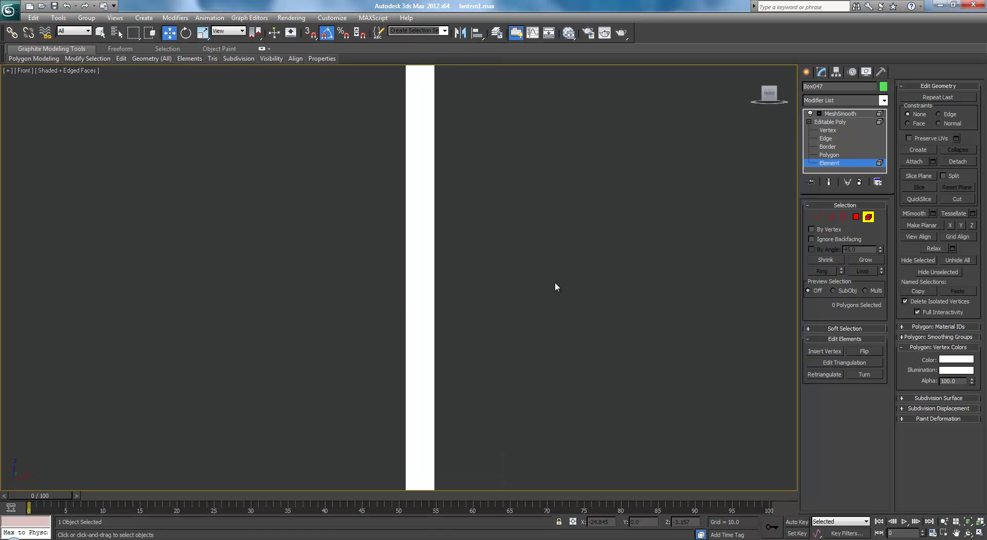
Step: Examine the MeshSmooth result on the whole window lattice in perspective, with edged faces and selection brackets toggled
key("p")
mouse_move(421, 265)
middle_mouse_down("alt")
mouse_move(402, 267)
mouse_move(410, 273)
middle_mouse_up("alt")
key("j")
middle_click_drag(352, 258, 385, 343)
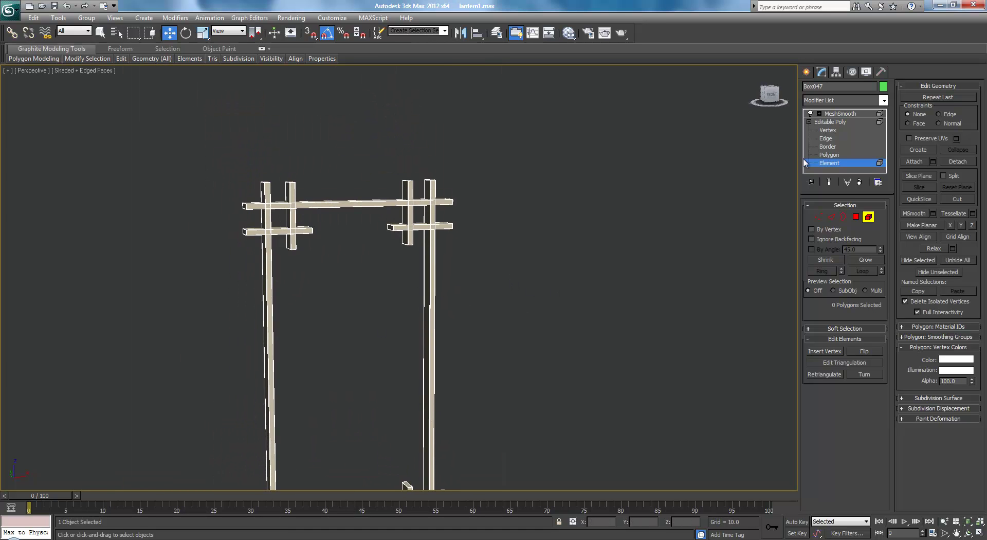
left_click(845, 123)
left_click(840, 113)
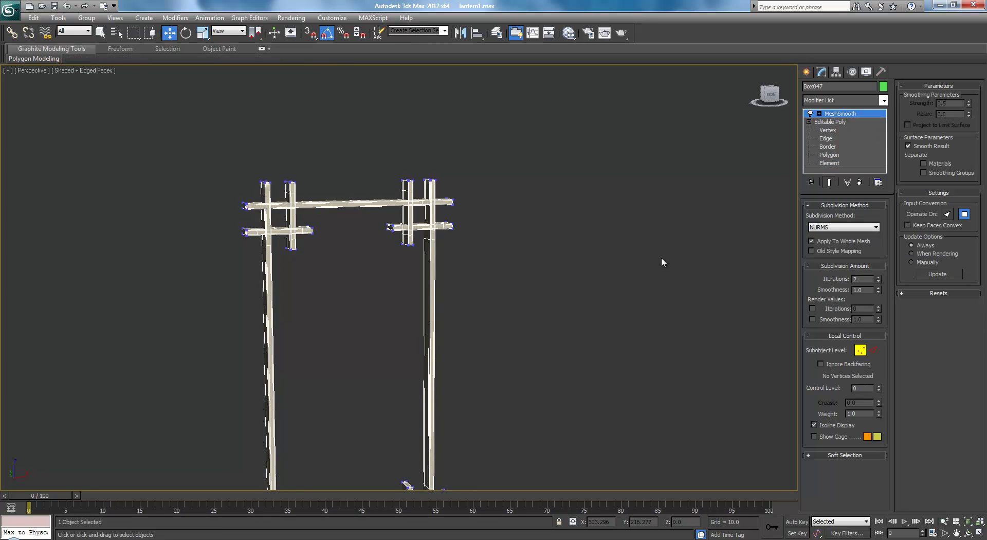
key("F4")
key("F4")
key("F4")
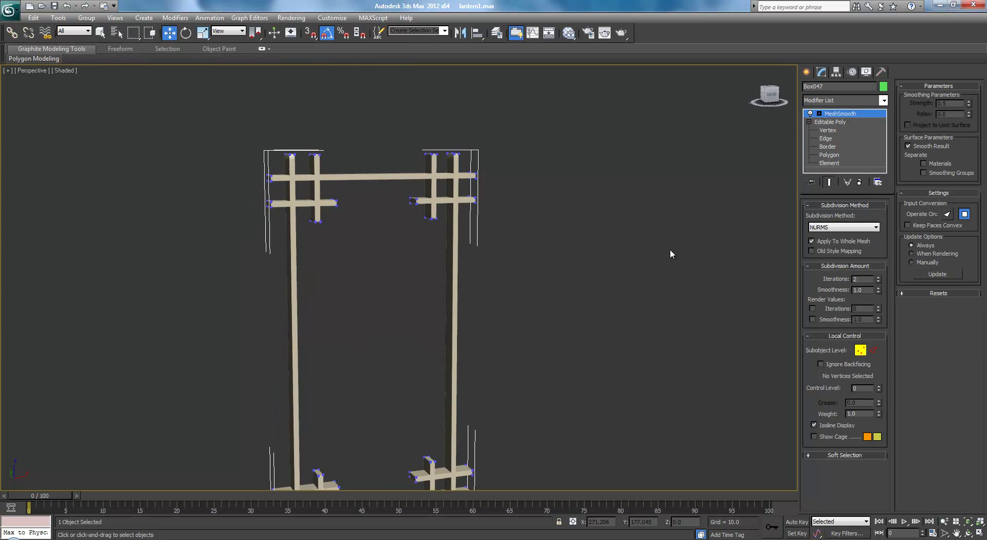
Step: Leave vertex editing on the lattice and inspect the smoothed bars at its upper corner up close without selection marks
left_click(831, 121)
left_click(834, 115)
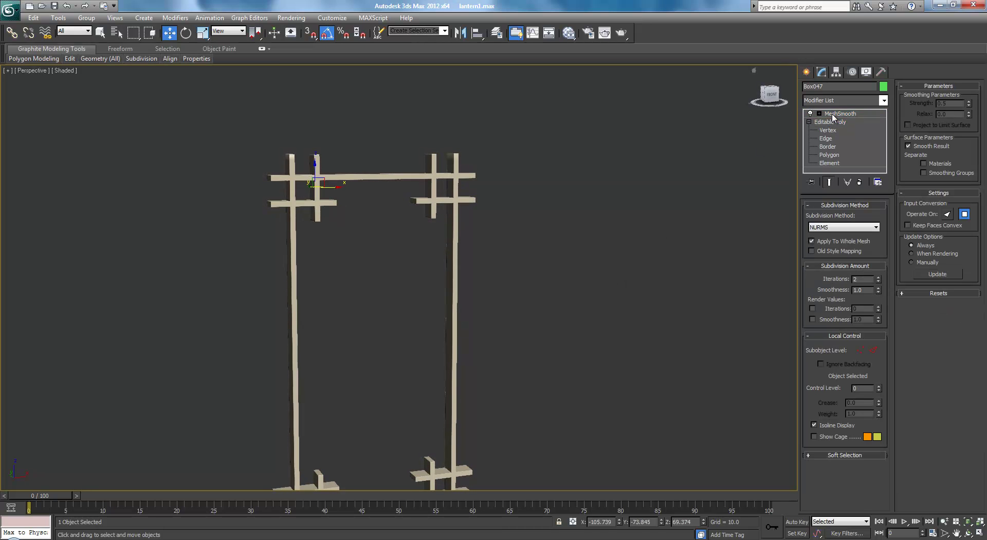
left_click(624, 235)
middle_click_drag(623, 236, 515, 280, "alt")
scroll(516, 280, "up", 10)
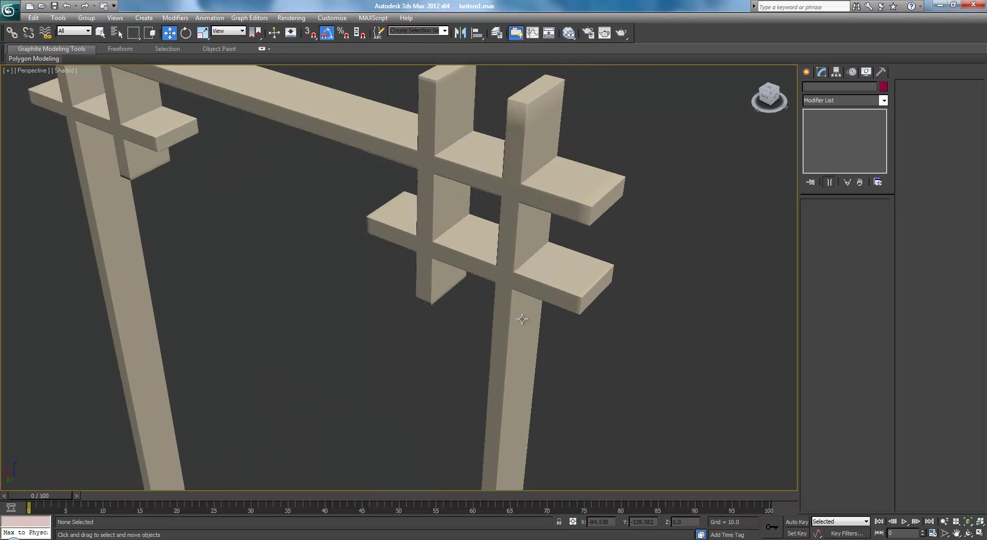
scroll(530, 281, "down", 5)
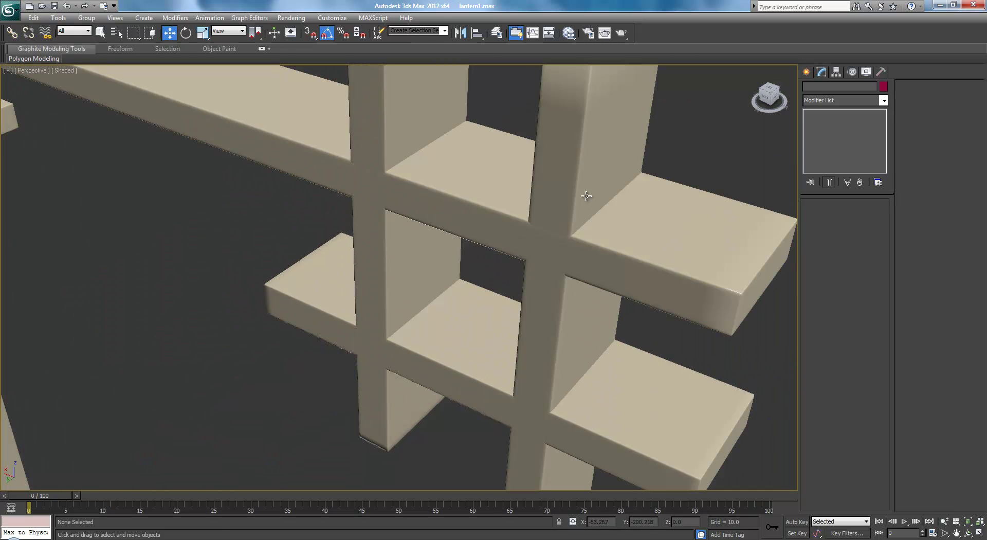
scroll(648, 283, "down", 5)
middle_click_drag(621, 300, 469, 342, "alt")
scroll(597, 276, "down", 8)
Step: Exit isolation mode to bring back the whole lantern scene and hide the ground slab beneath it
left_click_drag(672, 426, 497, 380)
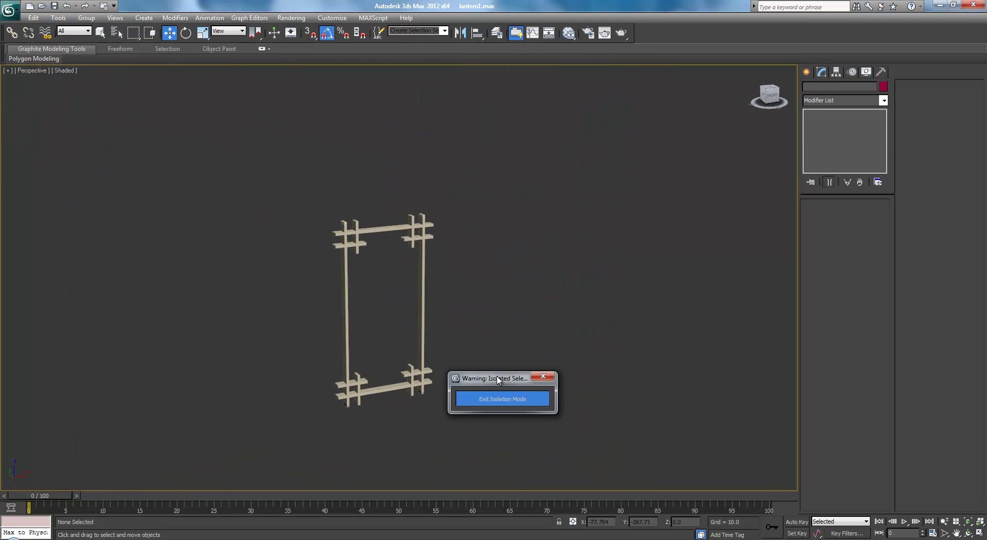
left_click(503, 399)
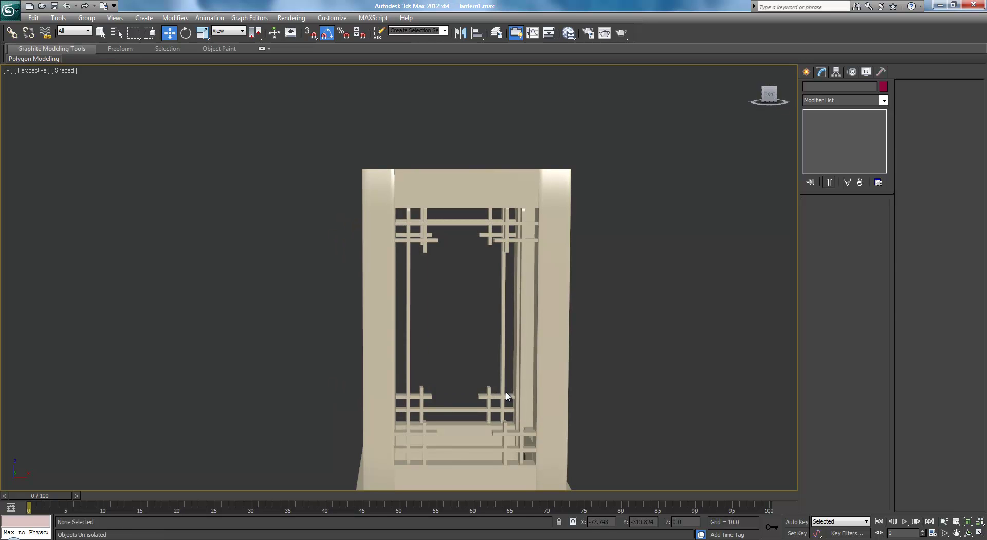
middle_click_drag(592, 219, 613, 242, "alt")
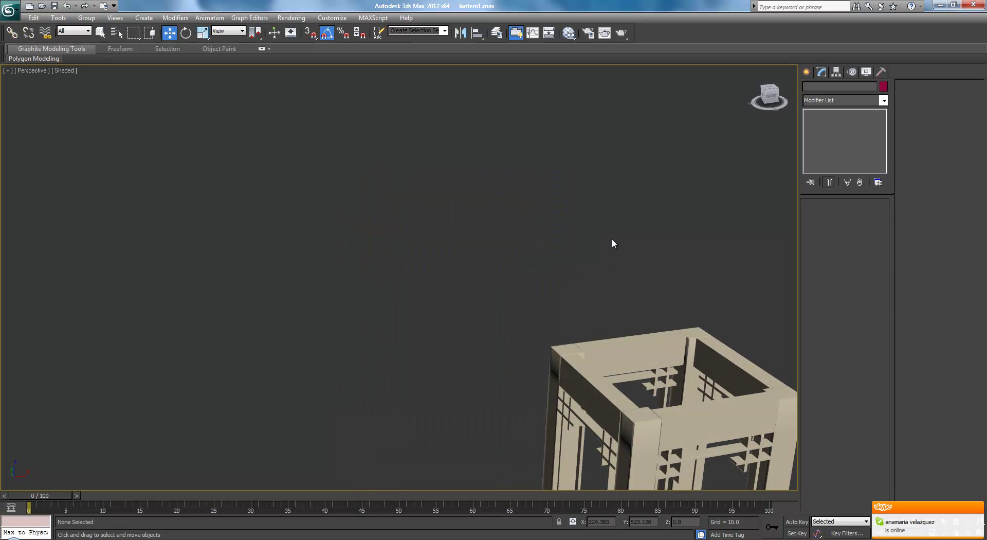
key("z")
left_click(502, 330)
right_click(504, 329)
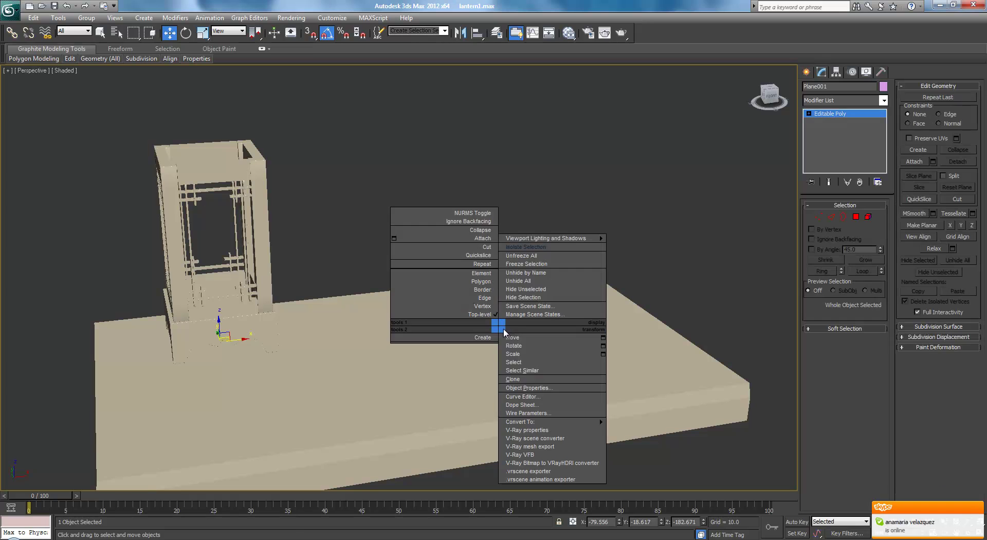
left_click(536, 298)
Step: Frame the whole lantern with edged faces shown and examine the lattices in its side windows
key("z")
middle_click_drag(481, 299, 504, 301, "alt")
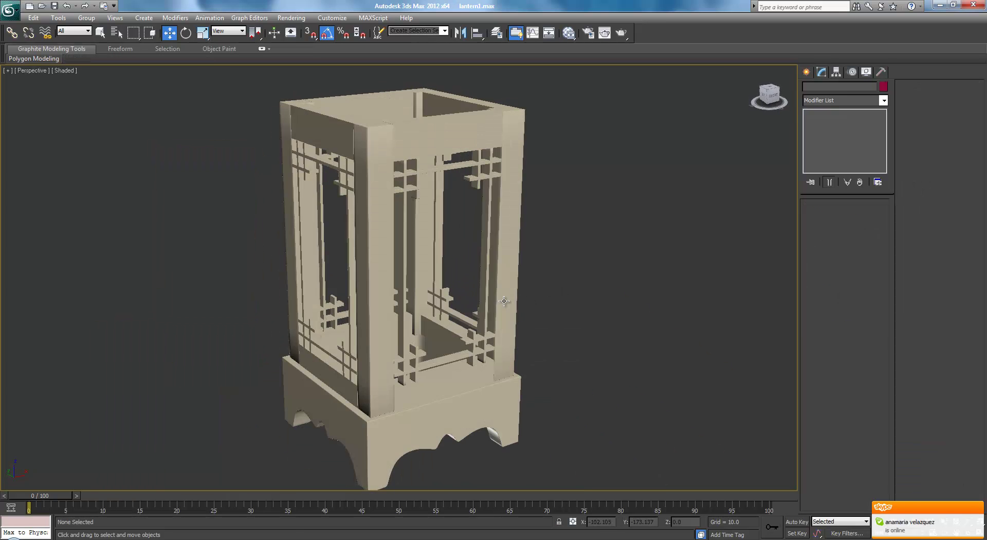
key("F3")
key("F4")
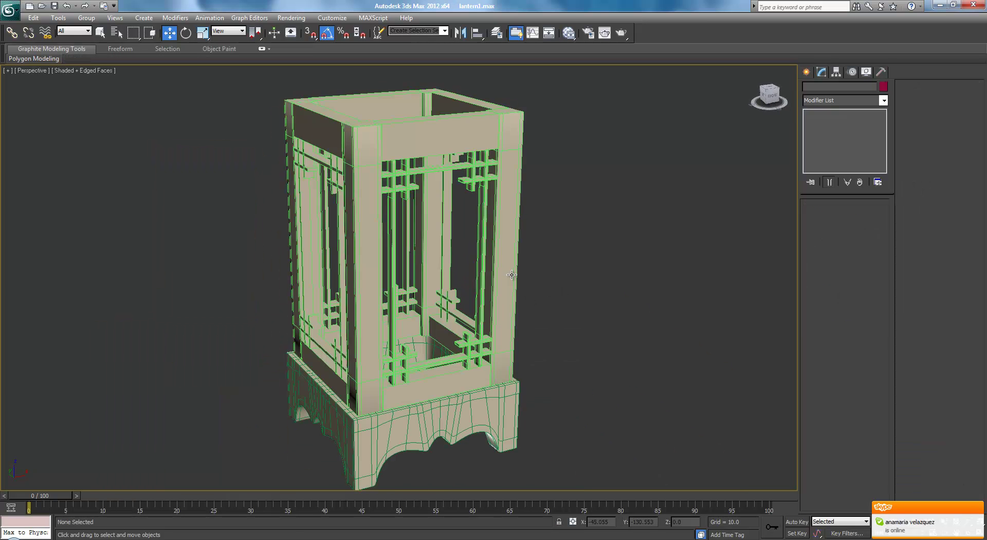
middle_click_drag(513, 274, 545, 269, "alt")
scroll(545, 269, "up", 10)
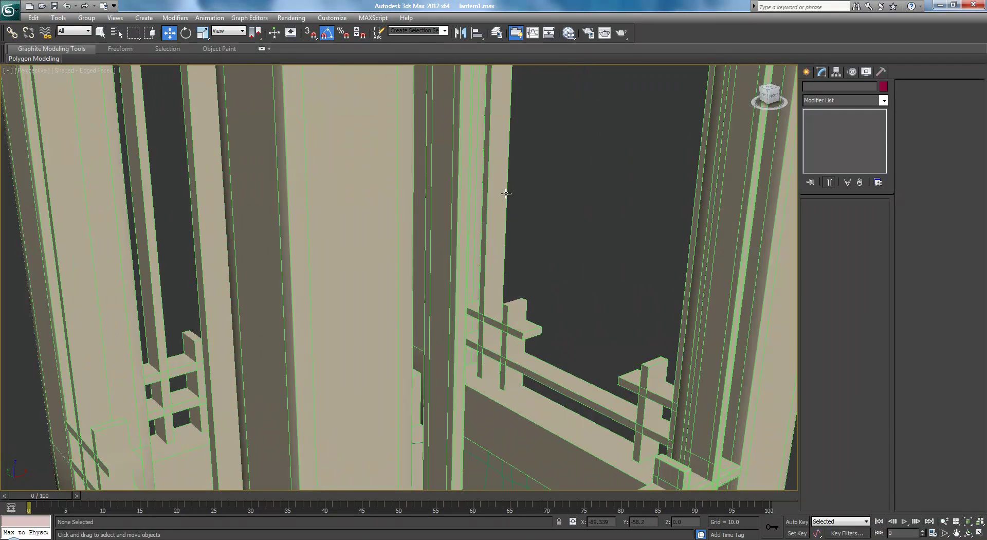
scroll(389, 124, "down", 8)
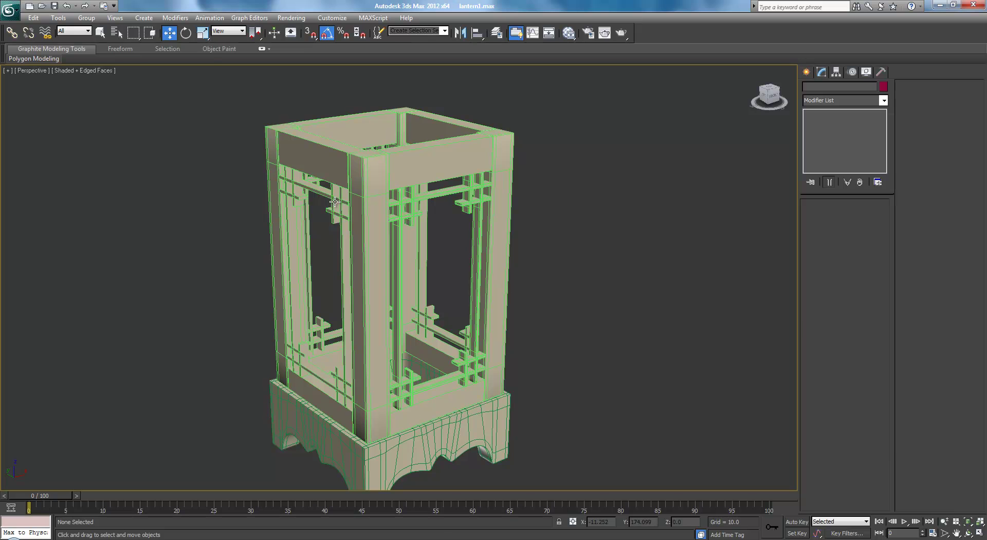
Step: Delete all the old plain lattice bars from the windows on the lantern's left and right sides
left_click(335, 202)
key("l")
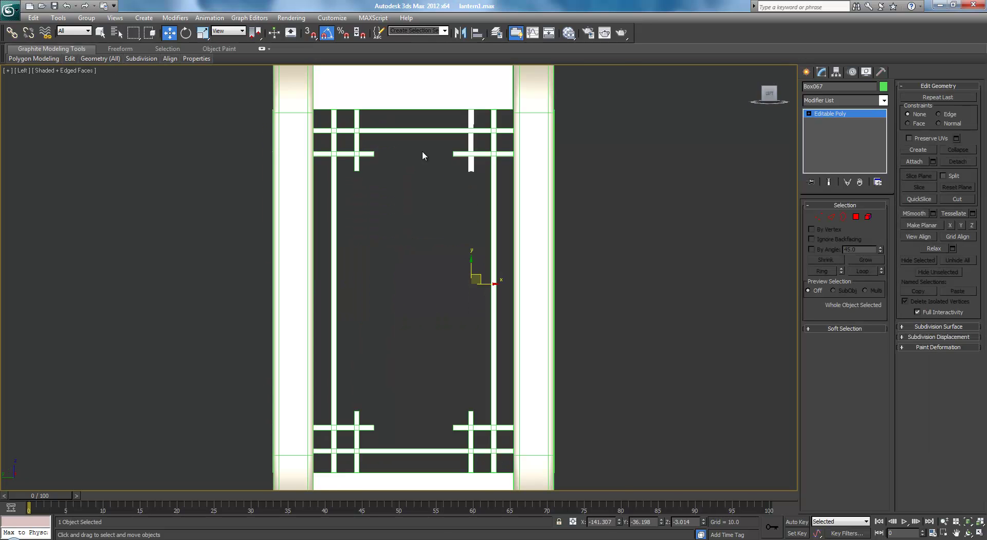
scroll(425, 153, "up", 2)
left_click(422, 152)
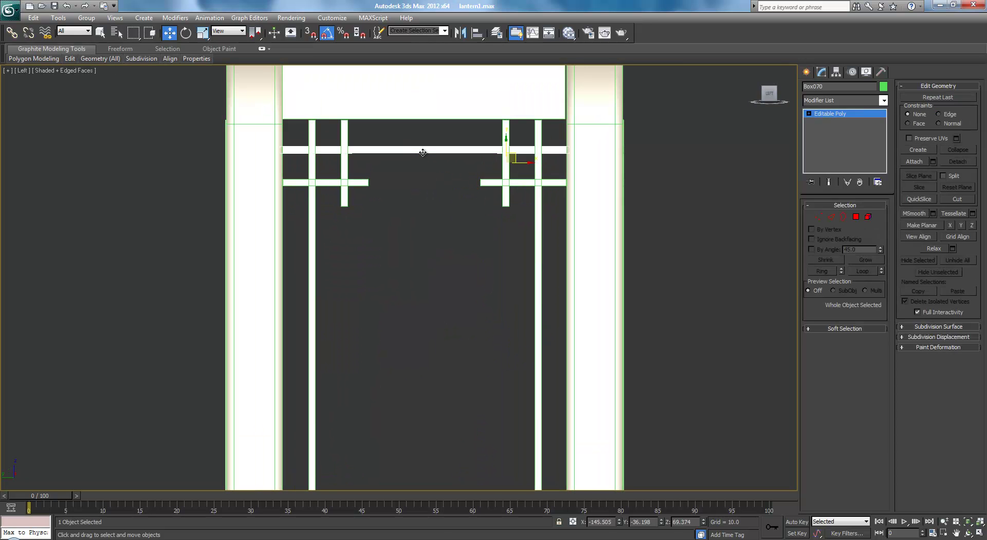
key("Delete")
left_click(424, 152)
key("Delete")
scroll(365, 175, "down", 2)
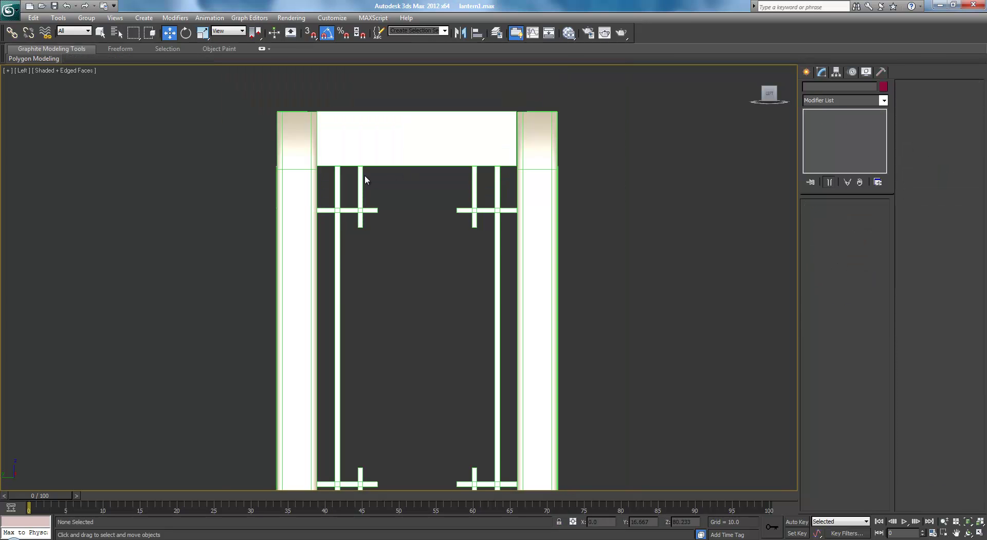
middle_click_drag(361, 190, 373, 158)
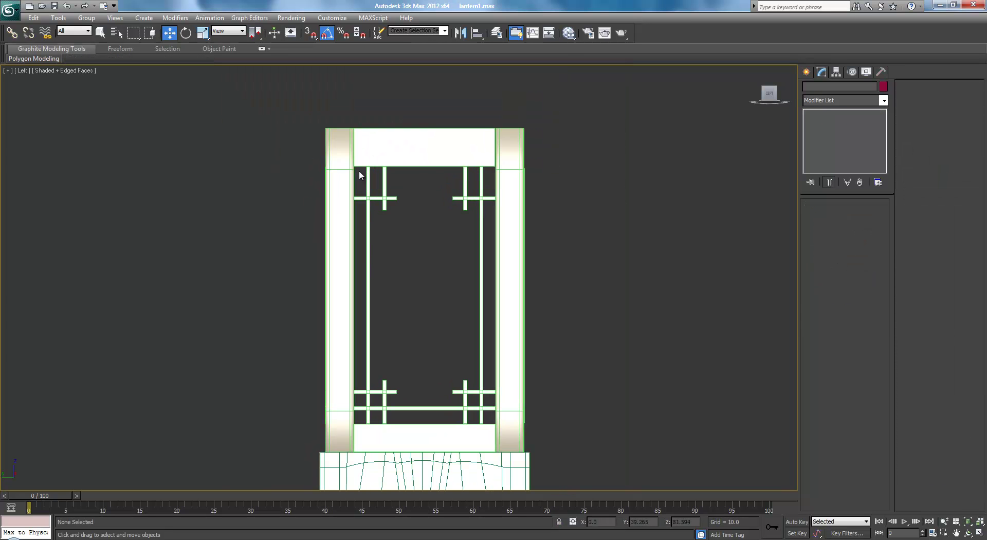
left_click(489, 423)
key("Delete")
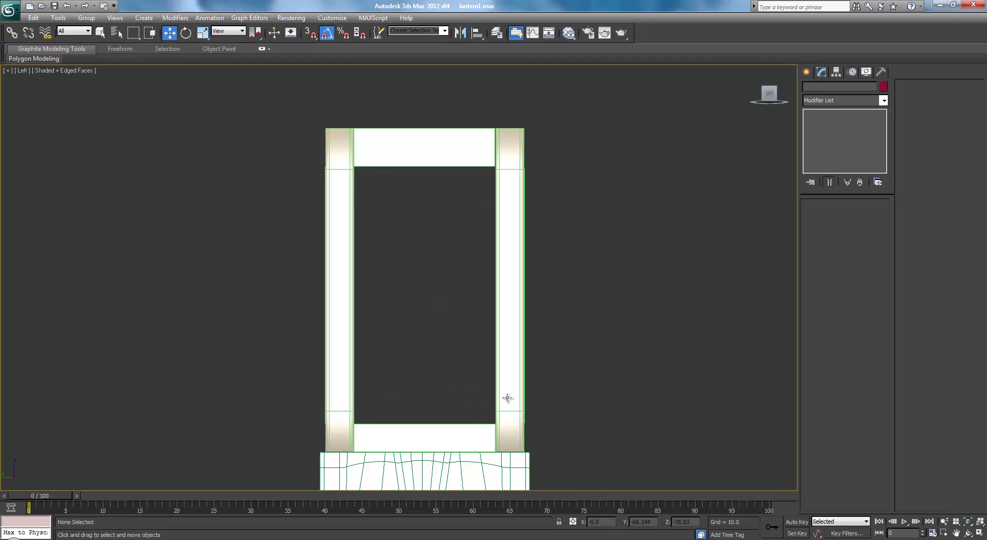
Step: Delete the top crossbar and the neighbouring corner bars of the old lattice in the lantern's rear window
key("p")
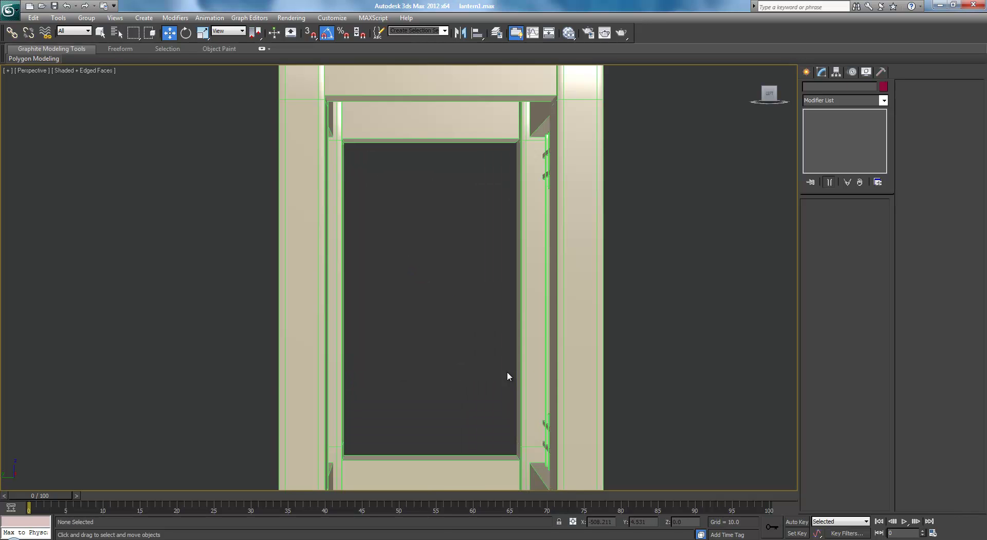
middle_click_drag(566, 326, 525, 314, "alt")
scroll(495, 331, "up", 3)
scroll(519, 288, "down", 3)
middle_click_drag(500, 282, 482, 292, "alt")
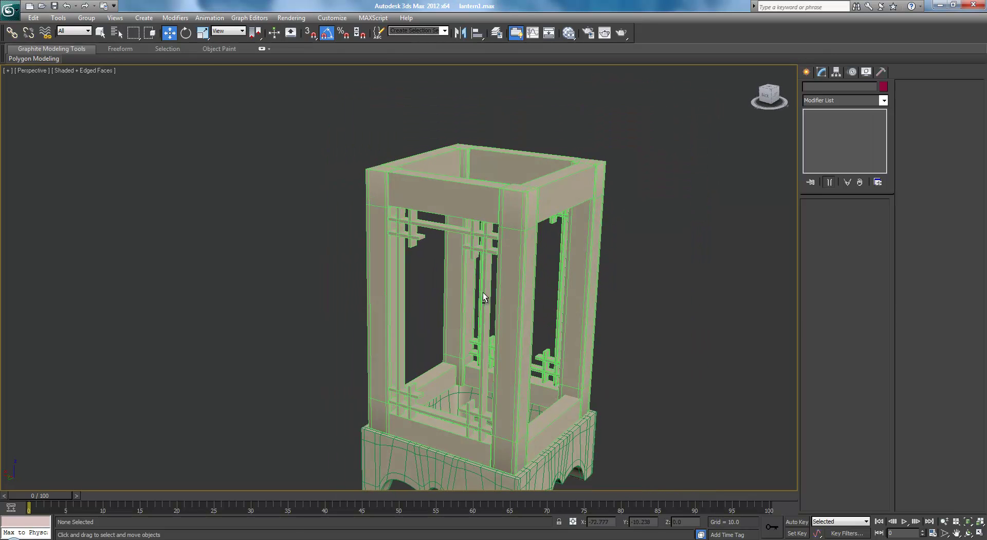
left_click(408, 221)
key("Delete")
left_click(407, 221)
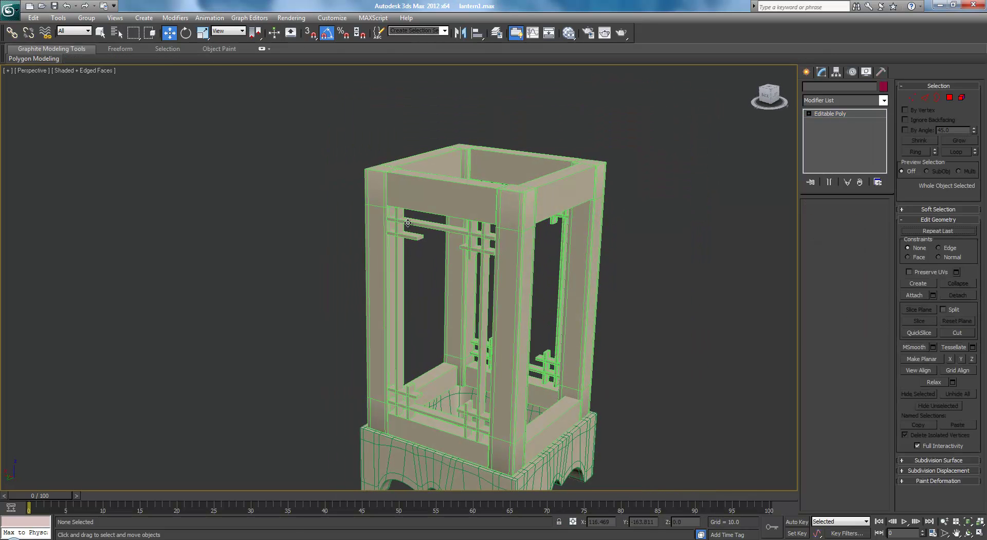
key("Delete")
left_click(405, 236)
key("Delete")
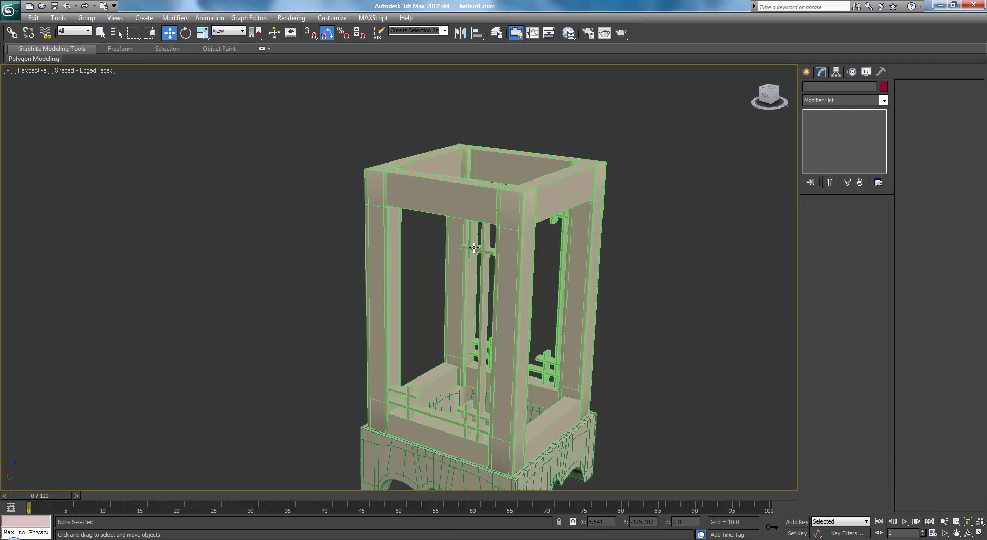
Step: Delete the remaining upper corner, upright and lower bars of the old rear window lattice
left_click(474, 247)
key("Delete")
left_click(470, 240)
key("Delete")
left_click(482, 395)
key("Delete")
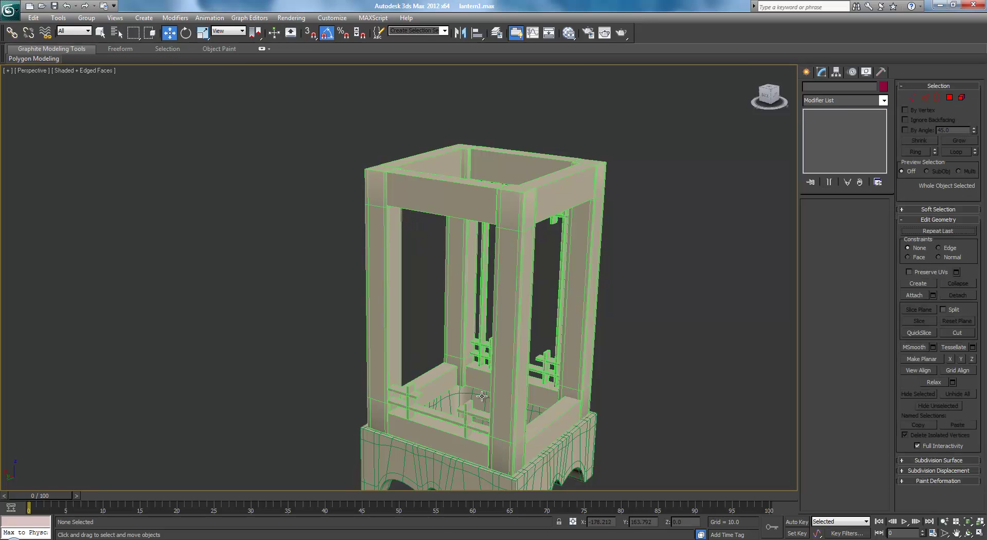
left_click(473, 414)
left_click(469, 427)
key("Delete")
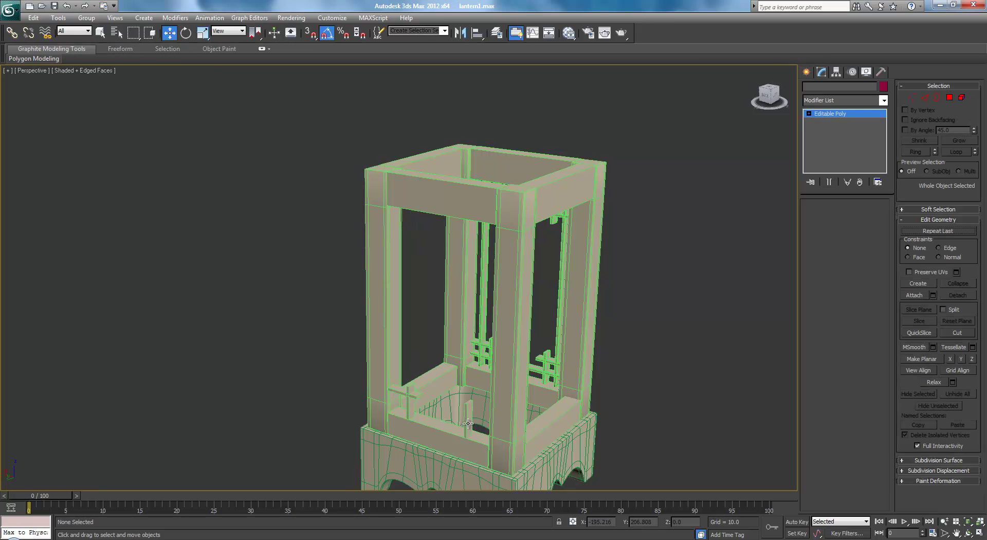
left_click(468, 418)
key("Delete")
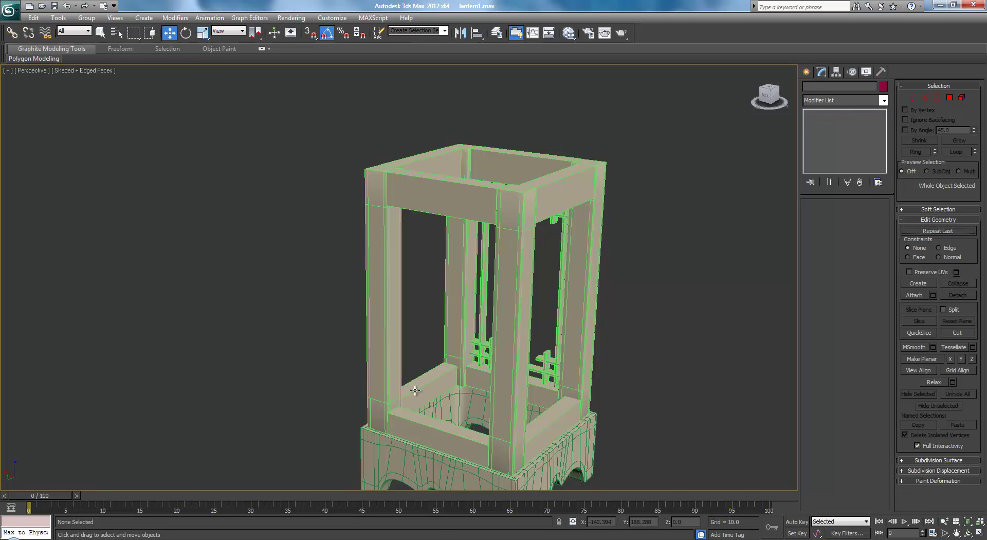
Step: Clone the smoothed front window lattice along the lantern's depth as one independent copy named Box083
middle_click_drag(614, 318, 578, 303, "alt")
scroll(489, 181, "up", 3)
left_click(488, 165)
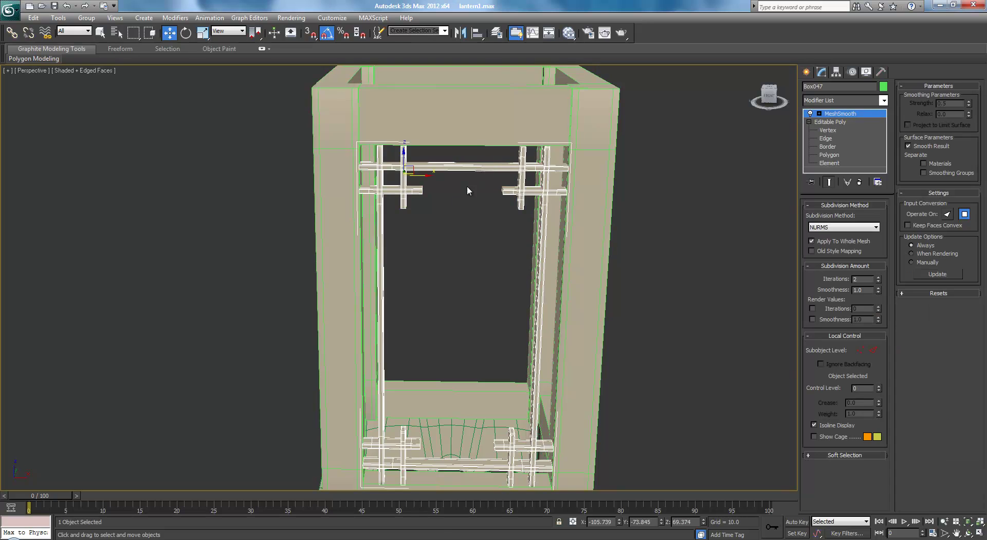
middle_click_drag(467, 186, 517, 218, "alt")
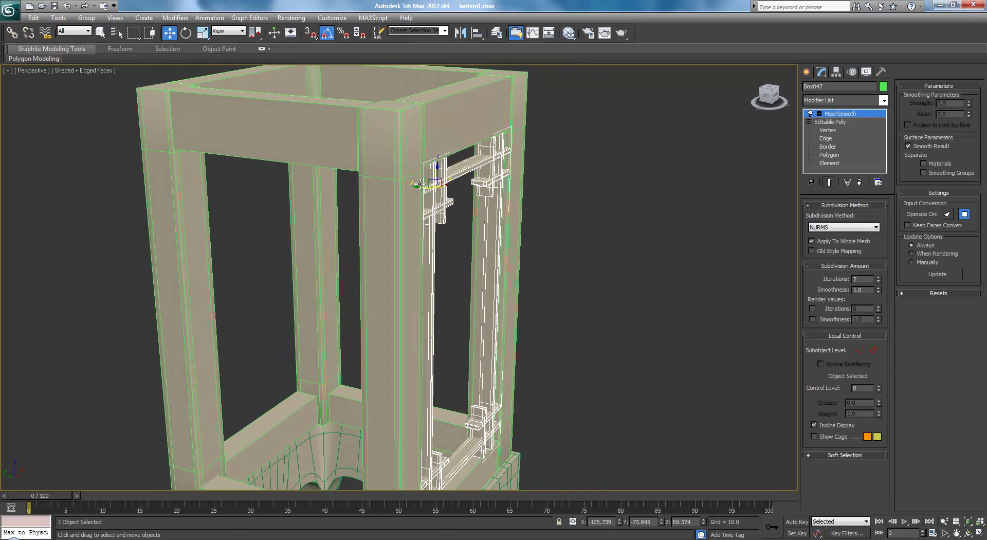
left_click_drag(415, 187, 286, 170, "shift")
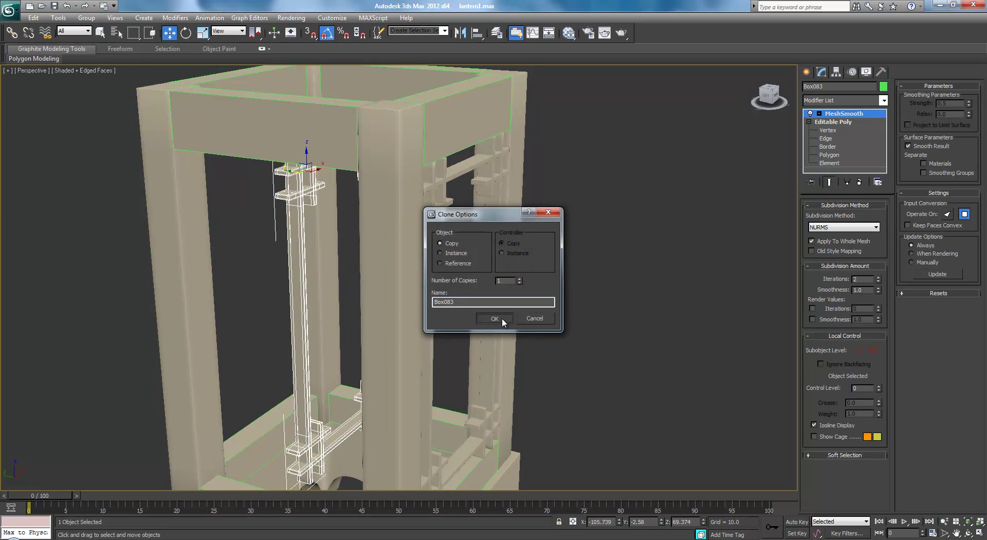
left_click(502, 319)
Step: Center the pivot of the copied lattice on the object with Affect Pivot Only
mouse_move(418, 276)
middle_mouse_down("alt")
mouse_move(399, 304)
mouse_move(369, 317)
middle_mouse_up("alt")
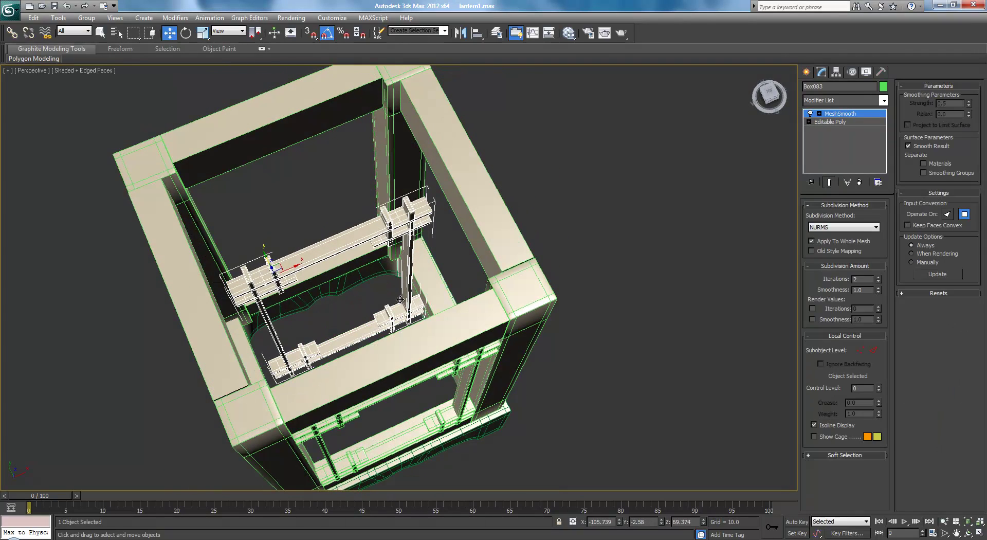
left_click(850, 73)
left_click(865, 72)
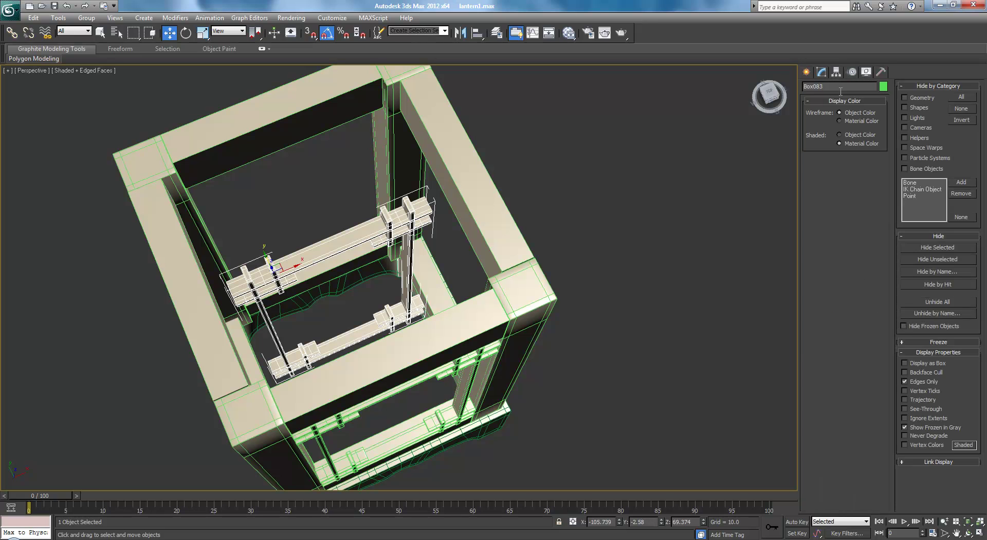
left_click(840, 74)
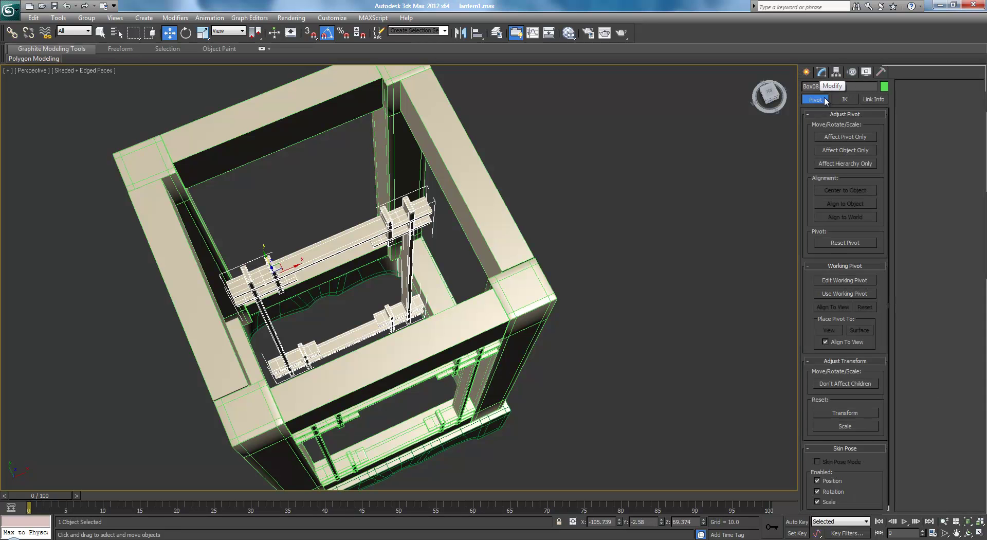
left_click(831, 195)
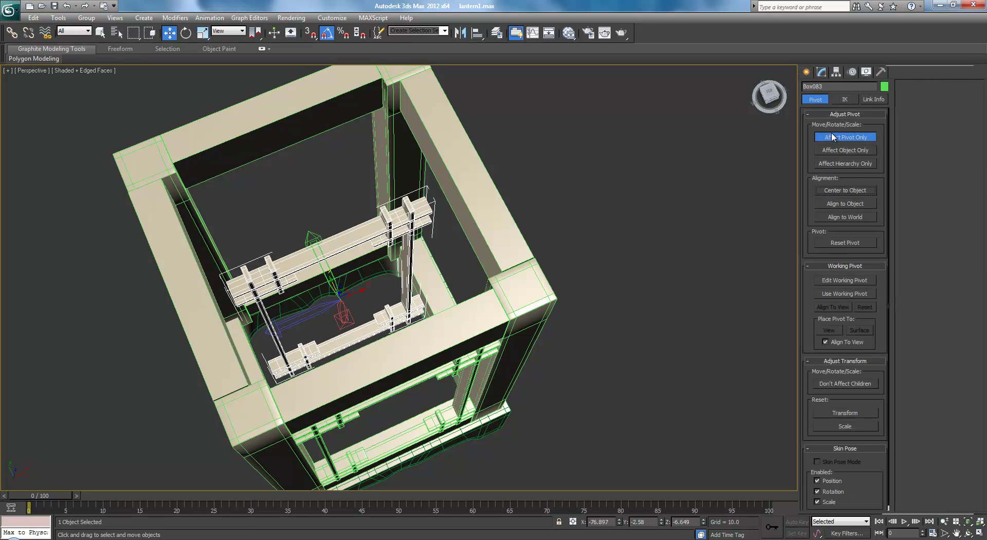
Step: Rotate the copied lattice about its vertical axis to face the rear window
middle_click_drag(434, 278, 461, 277)
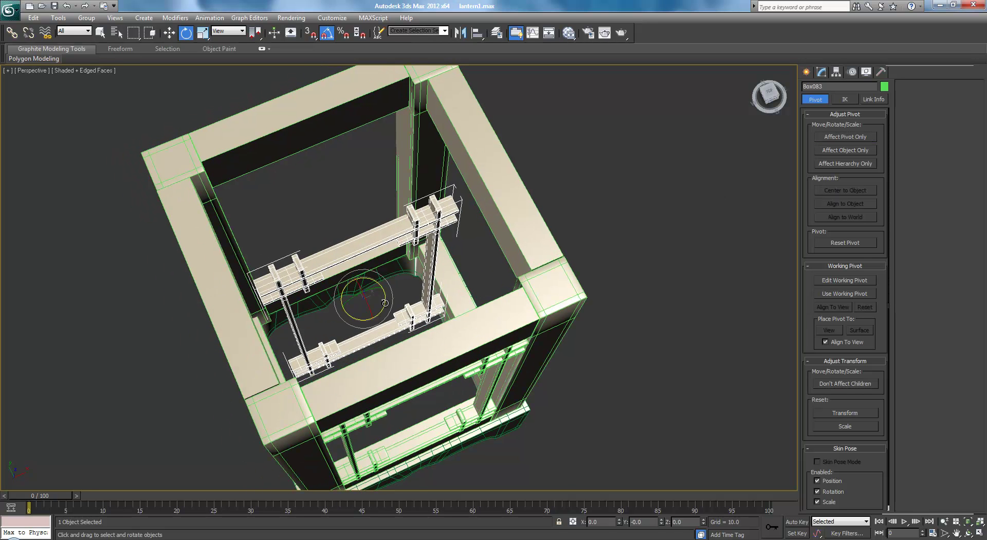
left_click_drag(385, 302, 244, 384)
middle_click_drag(377, 316, 494, 283)
mouse_move(391, 300)
middle_mouse_down()
mouse_move(401, 236)
mouse_move(406, 247)
mouse_move(496, 263)
mouse_move(473, 256)
middle_mouse_up()
Step: Move the copied lattice back into the rear window of the frame, working in the left wireframe view
key("l")
key("F3")
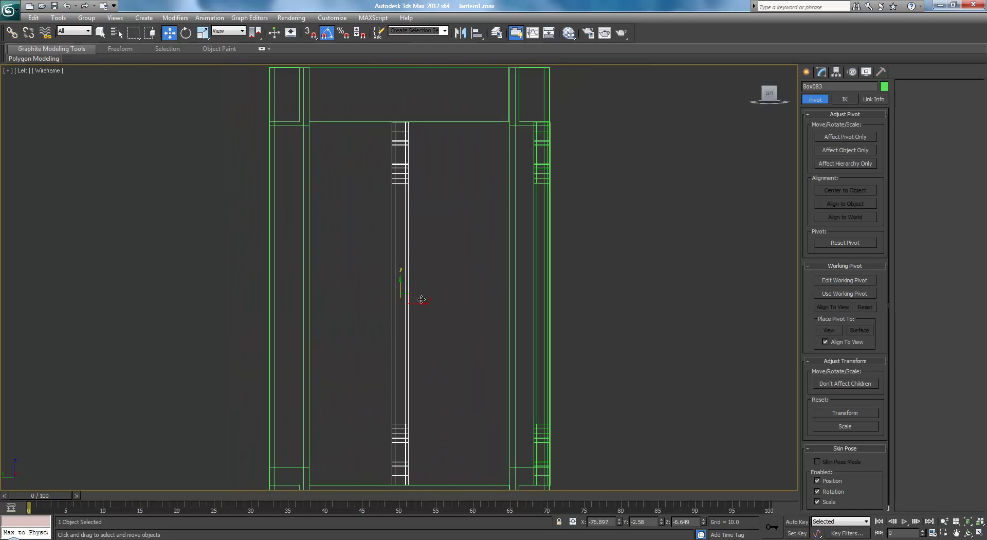
left_click_drag(420, 302, 298, 304)
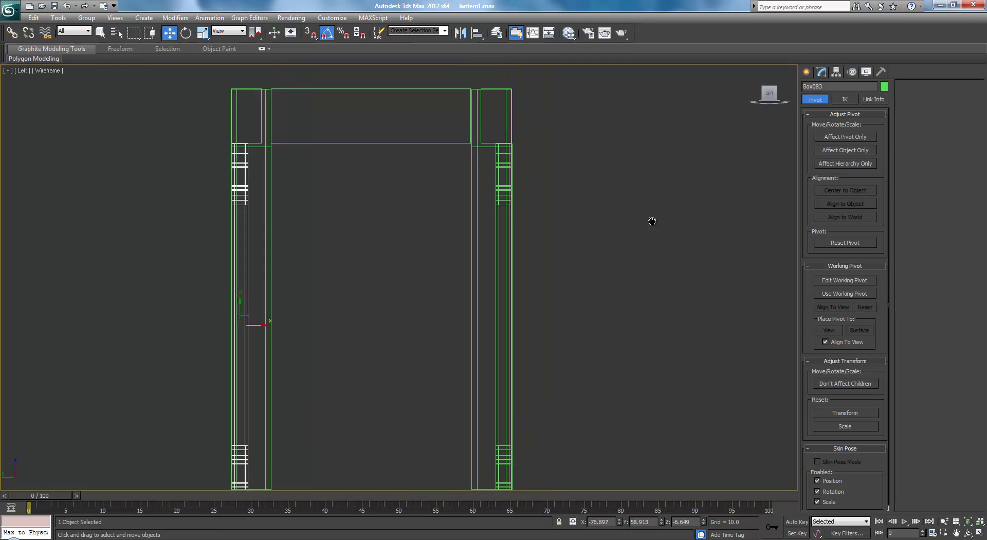
Step: Nudge the original front window lattice slightly along the lantern's depth, flush with the frame's outer face, to Y about -73.5
scroll(650, 215, "up", 5)
left_click(586, 129)
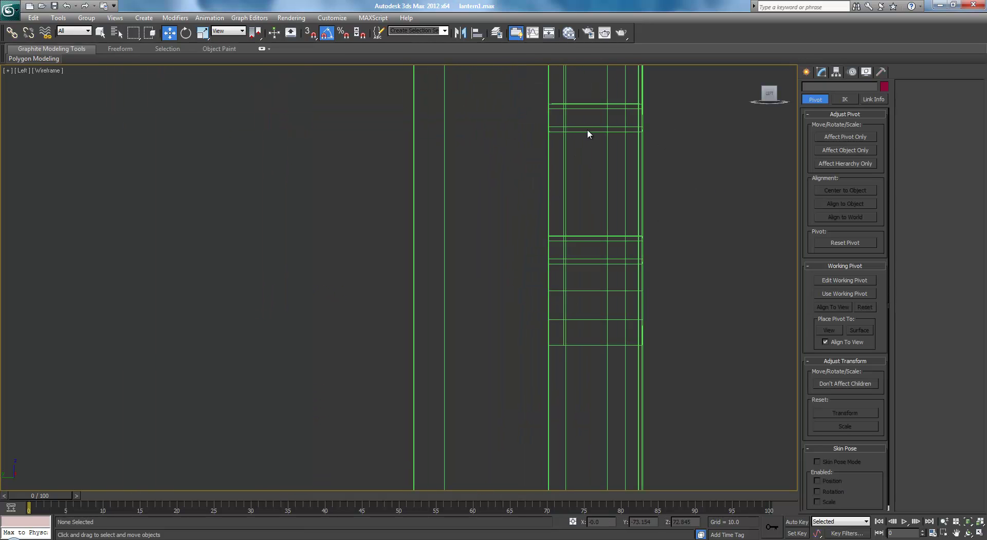
middle_click_drag(586, 132, 569, 234)
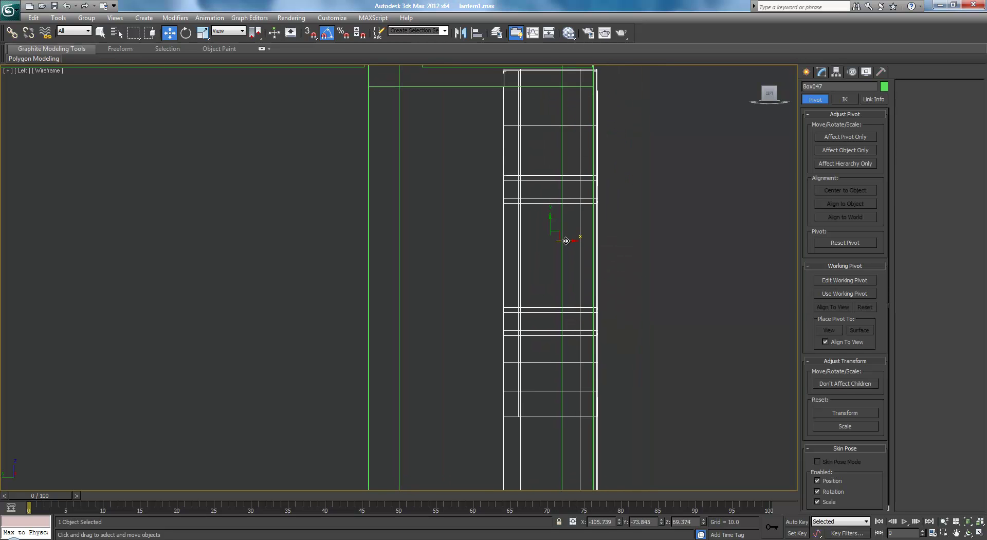
scroll(476, 273, "down", 8)
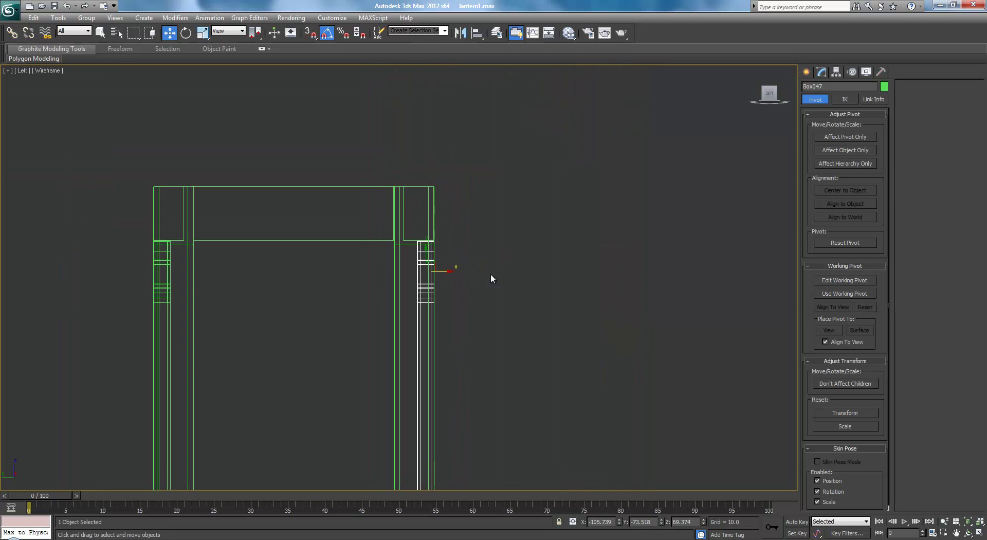
Step: Clone the front lattice into the lantern's interior as one independent copy and rotate it 90 degrees about its vertical axis
key("p")
scroll(484, 273, "down", 3)
middle_click_drag(491, 277, 489, 305, "alt")
scroll(451, 302, "down", 3)
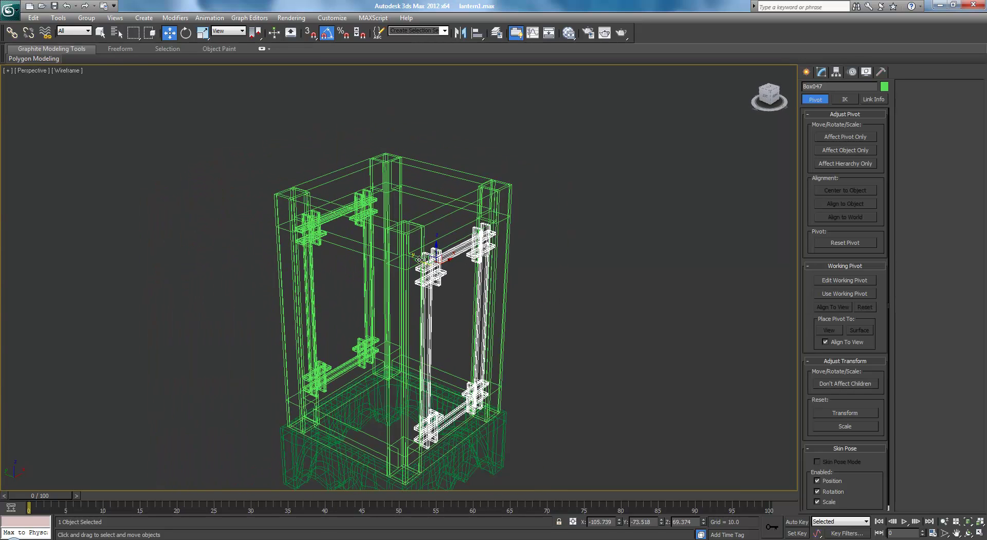
left_click_drag(419, 260, 362, 247, "shift")
left_click(486, 316)
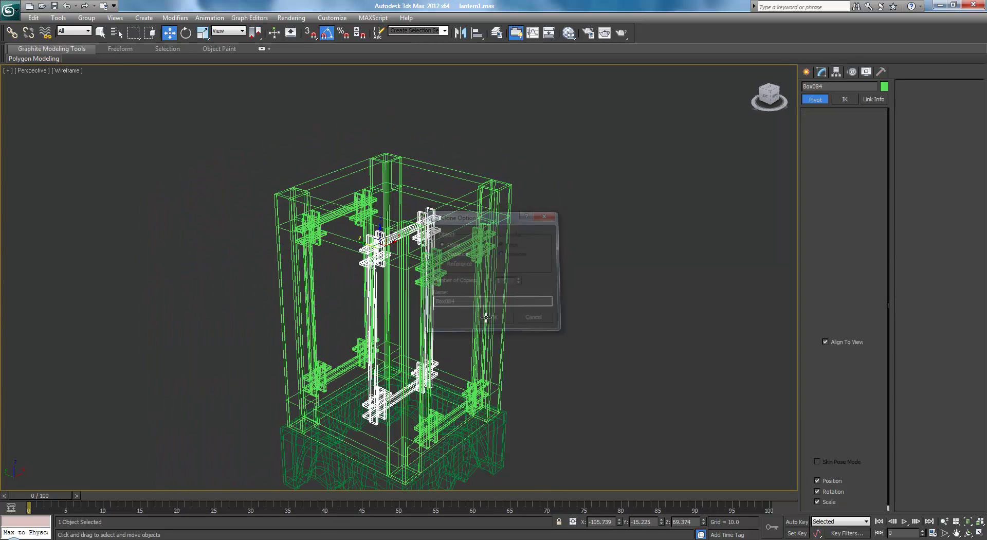
left_click_drag(383, 257, 339, 268)
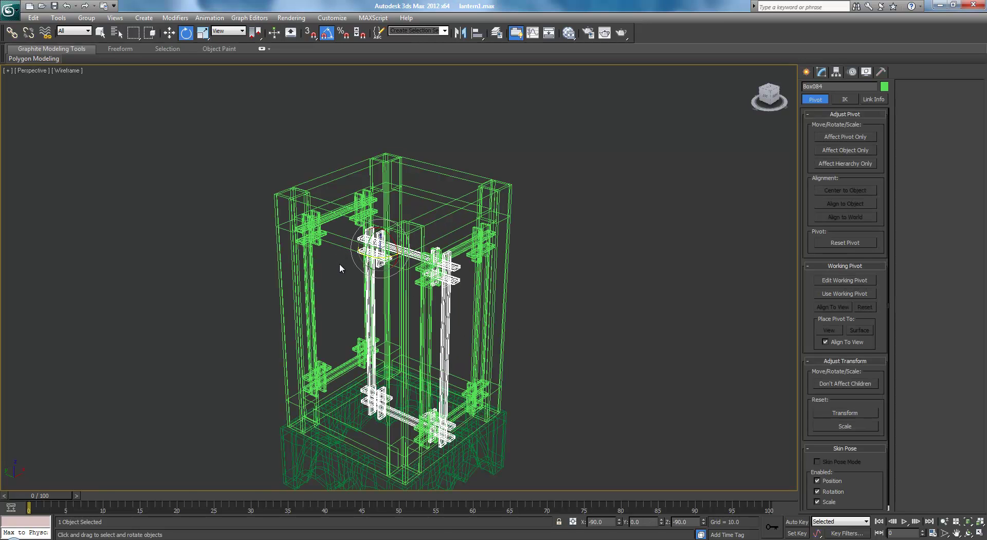
middle_click_drag(482, 308, 525, 307)
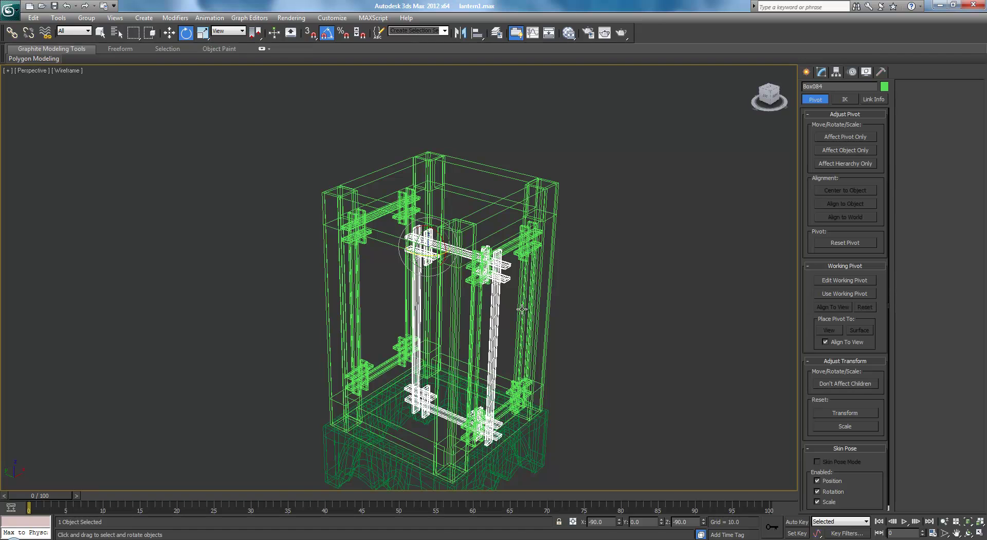
Step: Move the rotated copy between the two corner posts in the left view, to Y about 21.7
key("l")
key("F3")
middle_click_drag(504, 313, 565, 302)
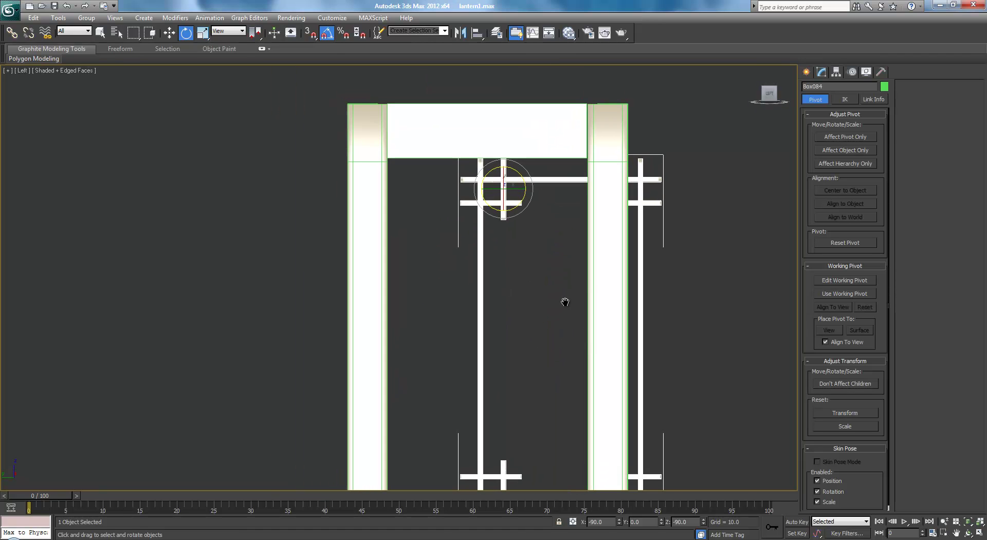
key("w")
middle_click_drag(519, 216, 508, 267)
left_click_drag(513, 239, 440, 263)
scroll(440, 264, "up", 8)
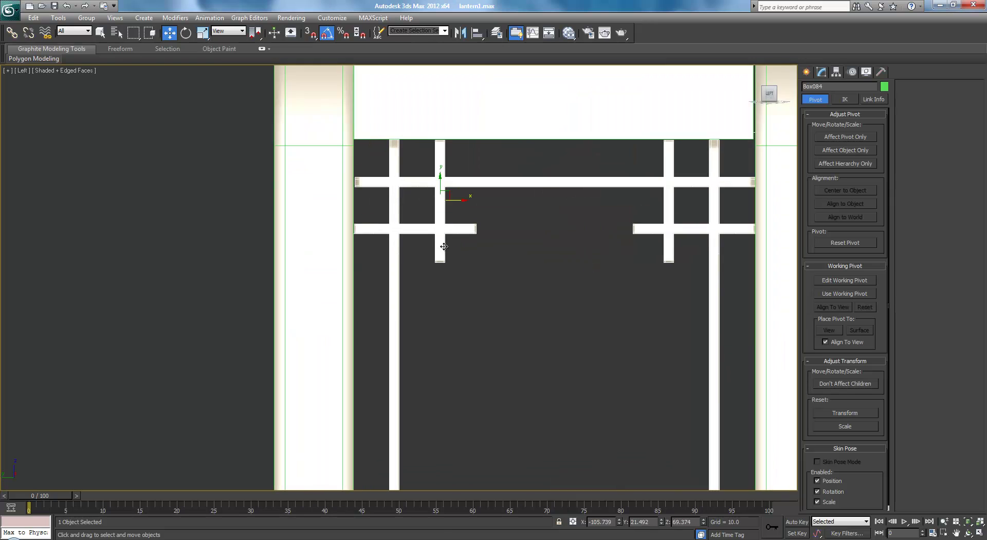
middle_click_drag(553, 237, 436, 326)
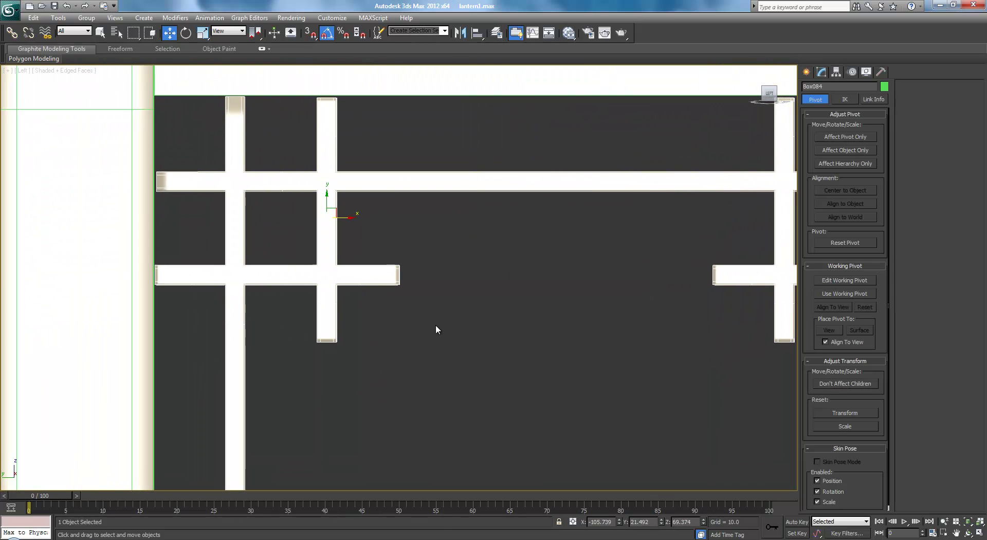
left_click_drag(344, 218, 342, 217)
middle_click_drag(596, 252, 366, 264)
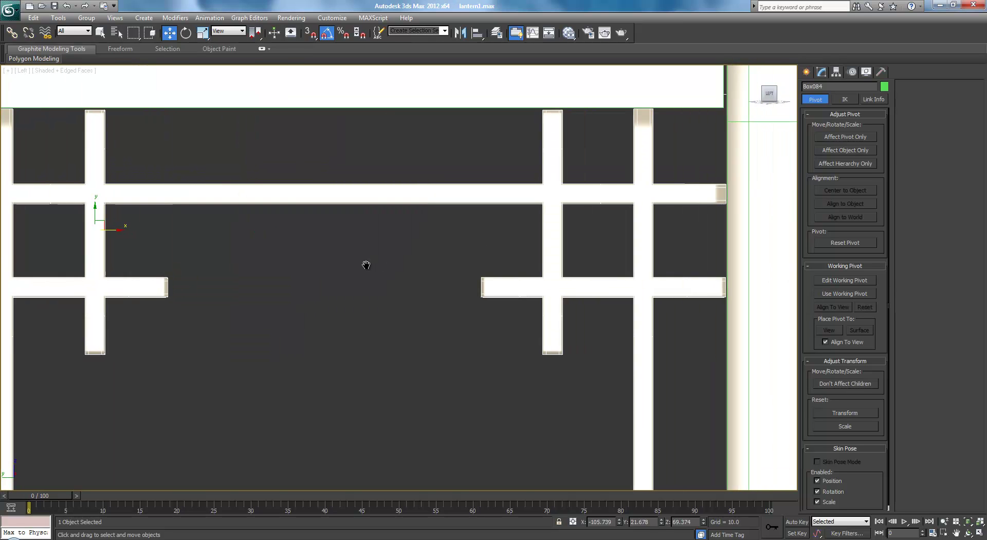
scroll(366, 265, "down", 5)
Step: Move the rotated lattice sideways in the front view into the frame's left side window, to X about -145
key("p")
scroll(368, 264, "down", 5)
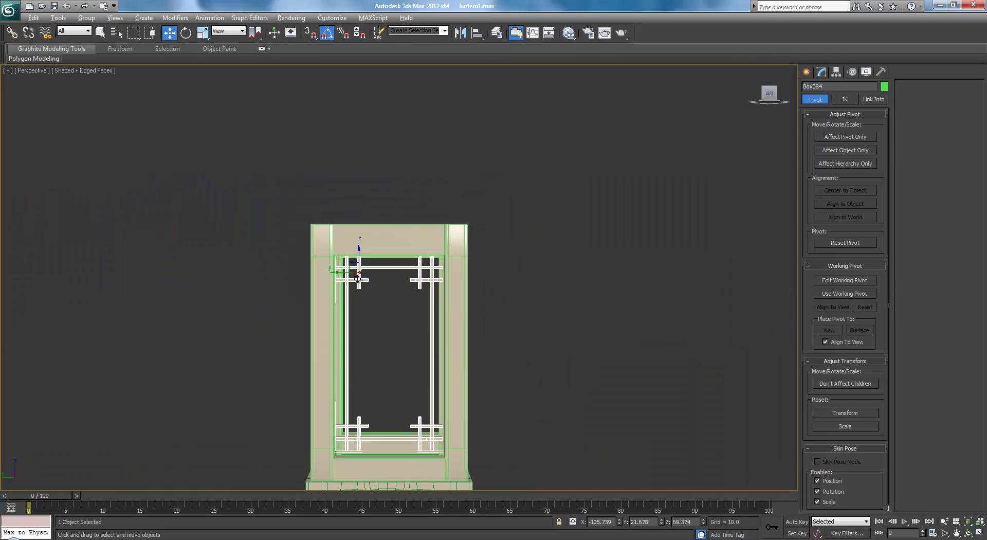
key("f")
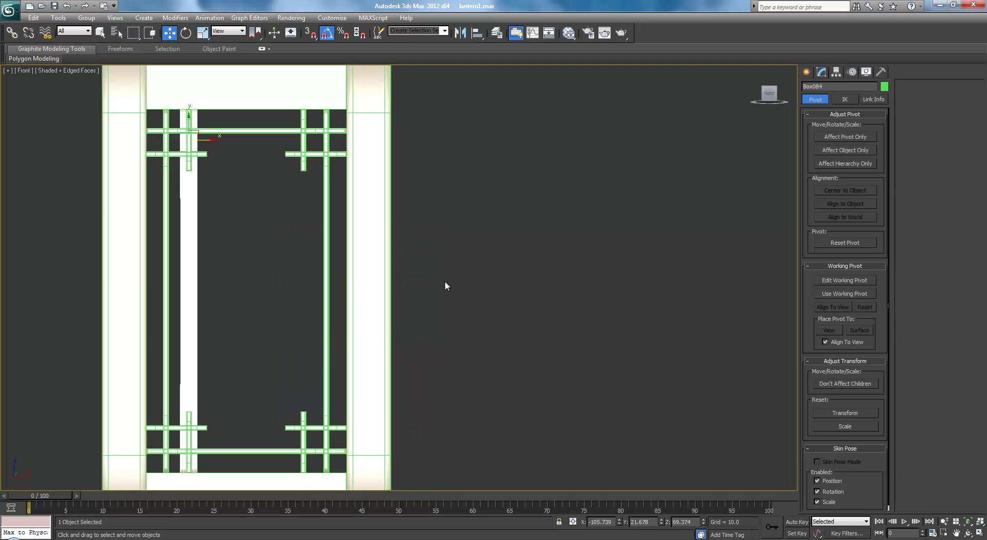
key("F3")
middle_click_drag(392, 261, 529, 361)
scroll(601, 324, "up", 4)
left_click_drag(462, 220, 305, 228)
key("p")
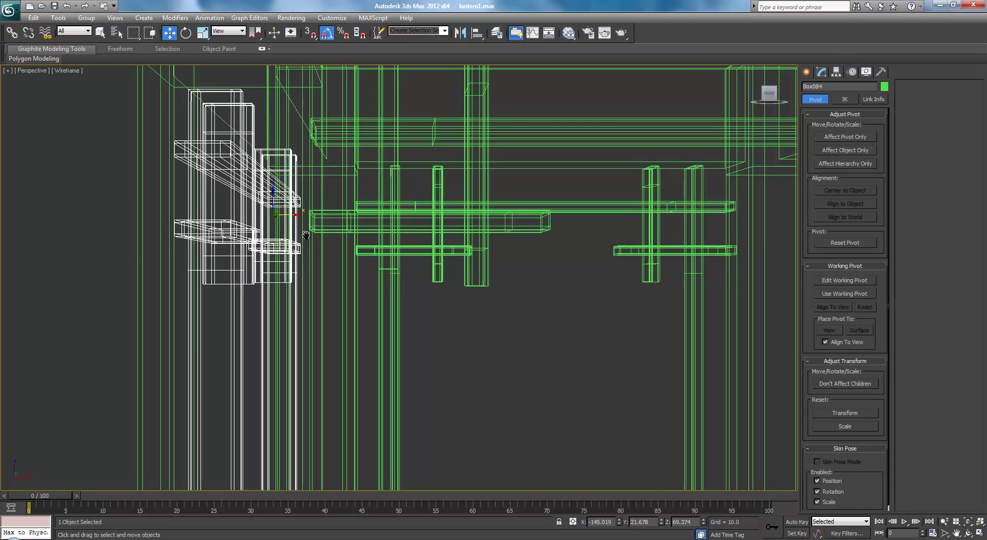
middle_click_drag(304, 229, 380, 272, "alt")
key("F3")
scroll(380, 272, "down", 4)
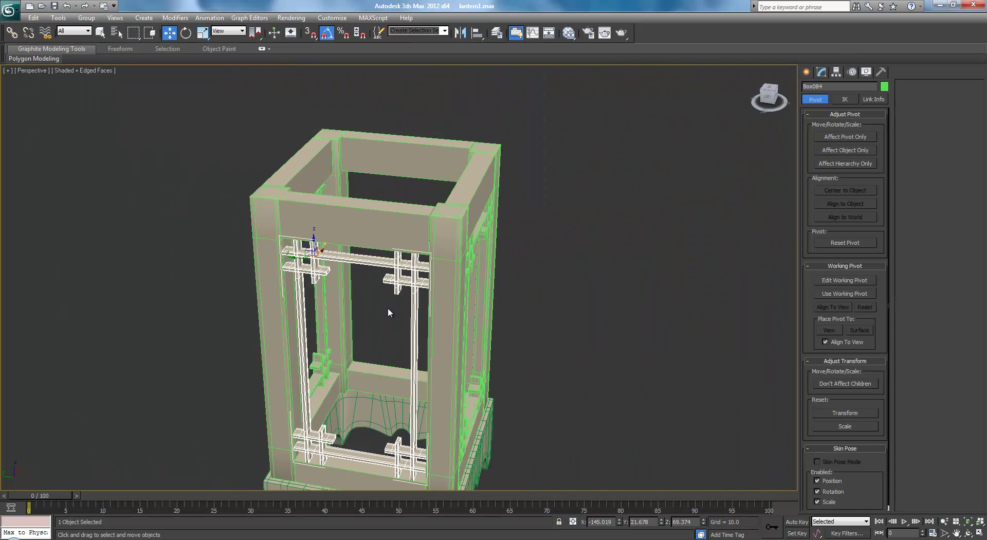
Step: Clone the side lattice into the middle of the lantern as one independent copy and rotate it 180 degrees about its vertical axis
mouse_move(387, 307)
middle_mouse_down("alt")
mouse_move(440, 292)
mouse_move(507, 321)
mouse_move(428, 292)
mouse_move(471, 304)
mouse_move(377, 362)
middle_mouse_up("alt")
left_click_drag(394, 360, 288, 361, "shift")
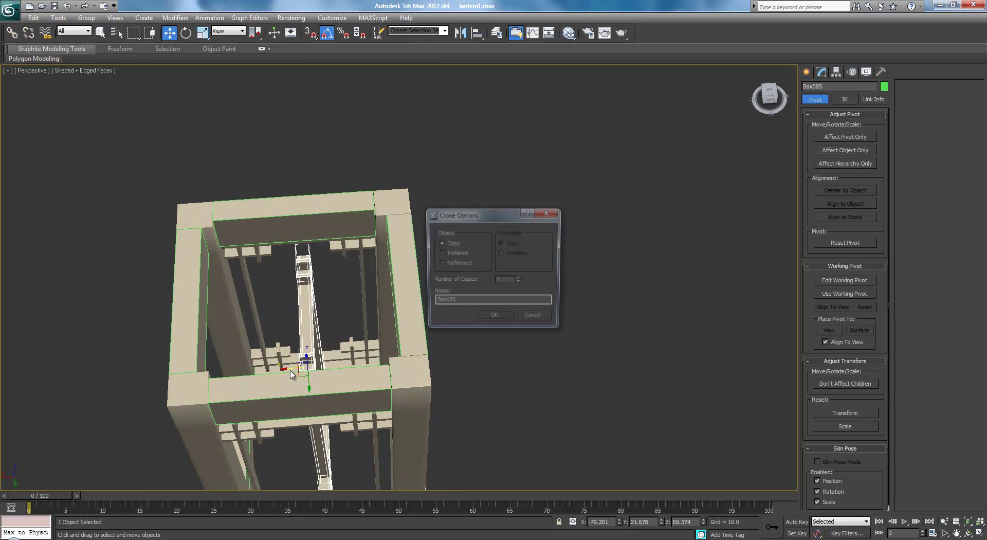
left_click(486, 319)
middle_click_drag(421, 366, 460, 317)
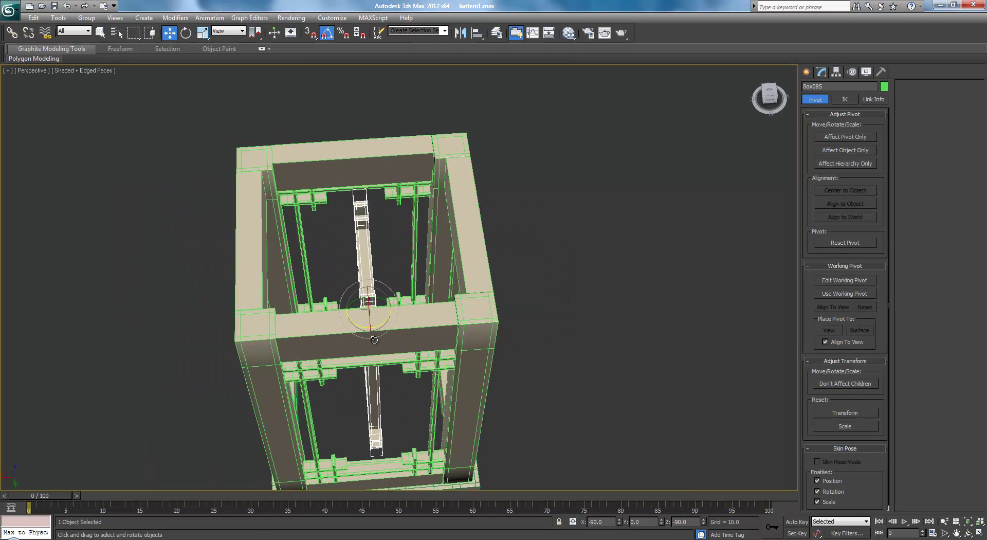
left_click_drag(379, 324, 290, 355)
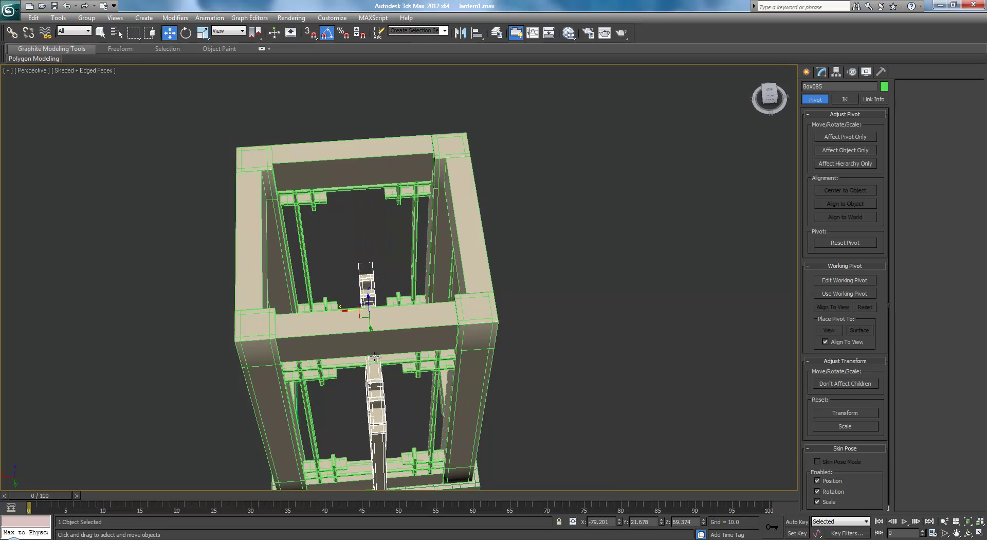
Step: Move the new lattice copy between the corner posts in the left view, lined up with the opposite side lattice, to Y about -36
key("l")
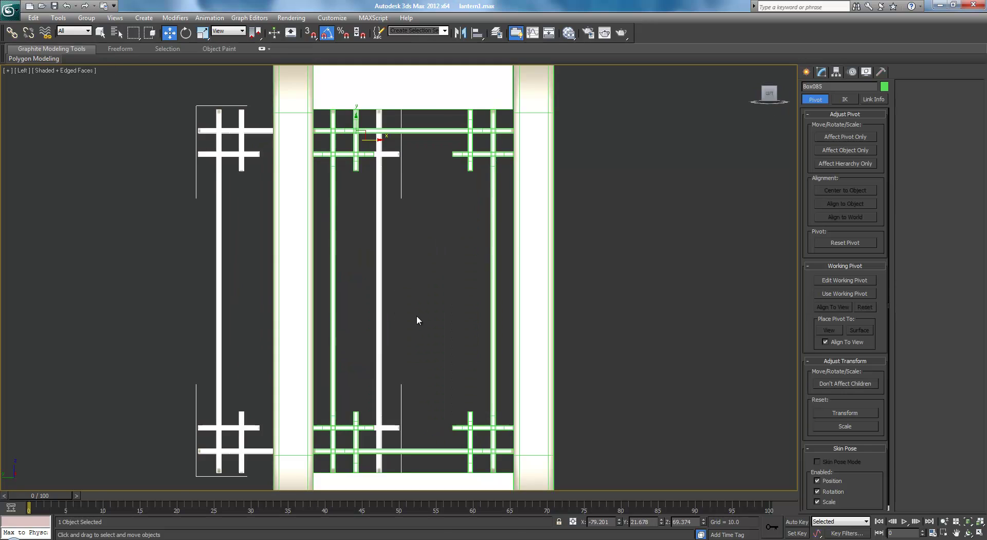
middle_click_drag(416, 315, 392, 330)
scroll(383, 328, "up", 4)
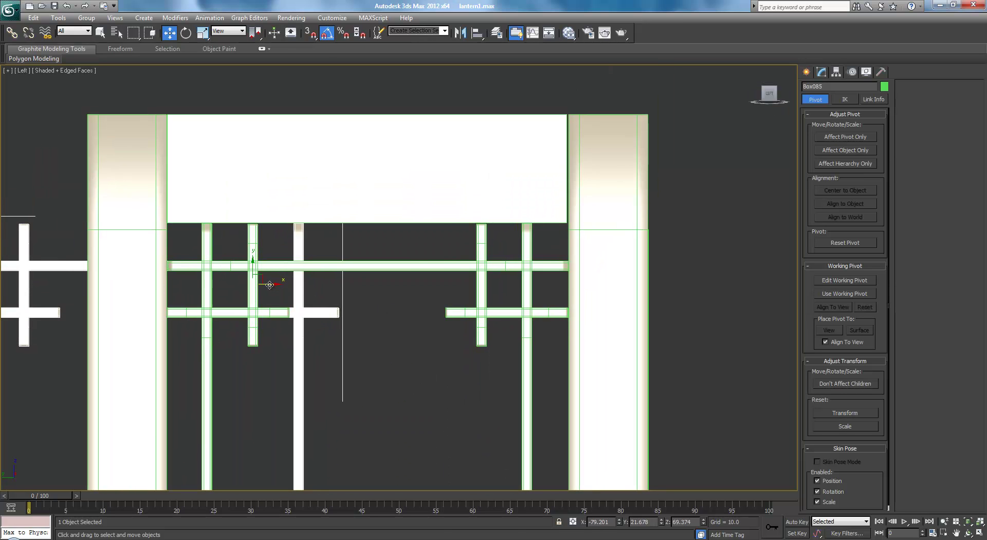
left_click_drag(269, 284, 506, 305)
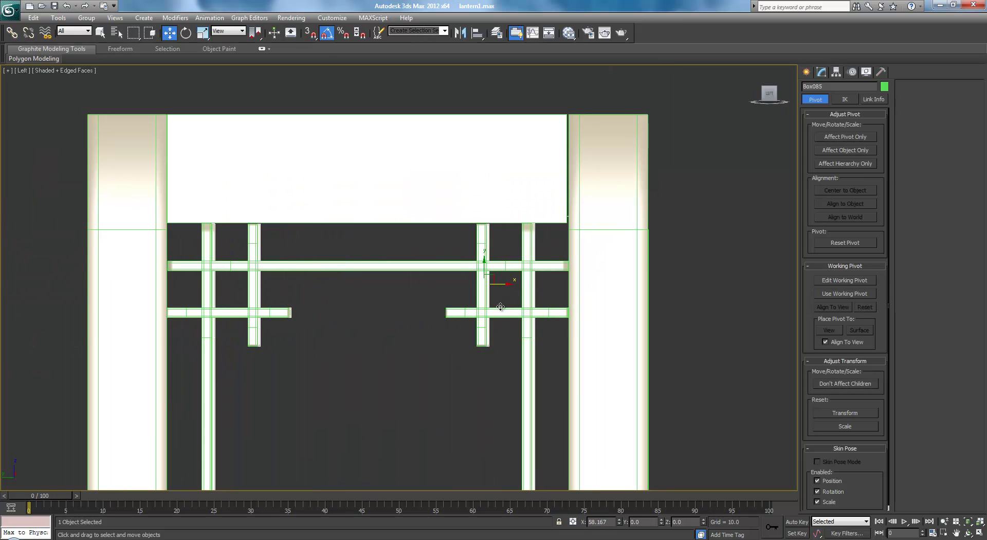
left_click_drag(500, 307, 499, 307)
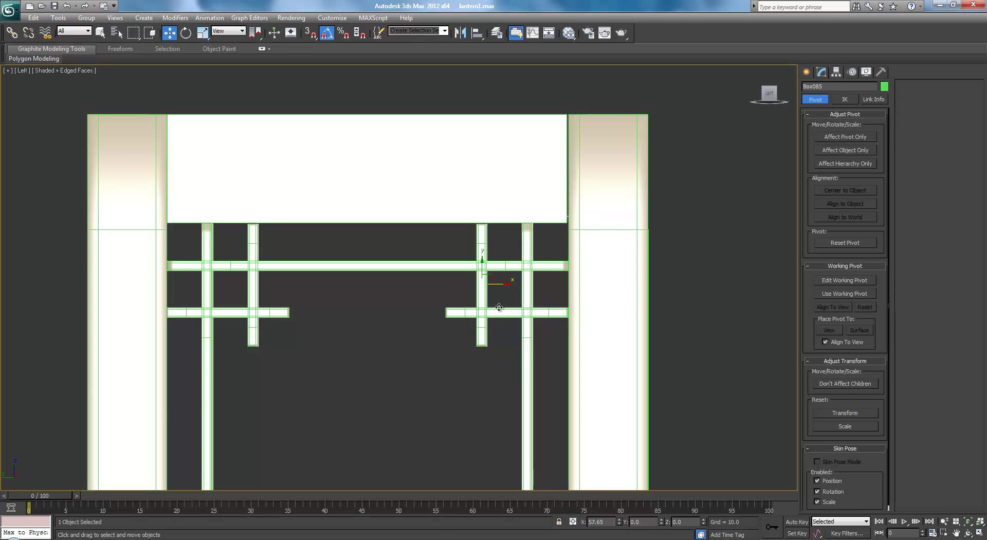
Step: Move the new copy into the remaining side window and align it with the frame's outer face in the front wireframe view
key("p")
middle_click_drag(483, 316, 388, 397, "alt")
scroll(414, 355, "down", 3)
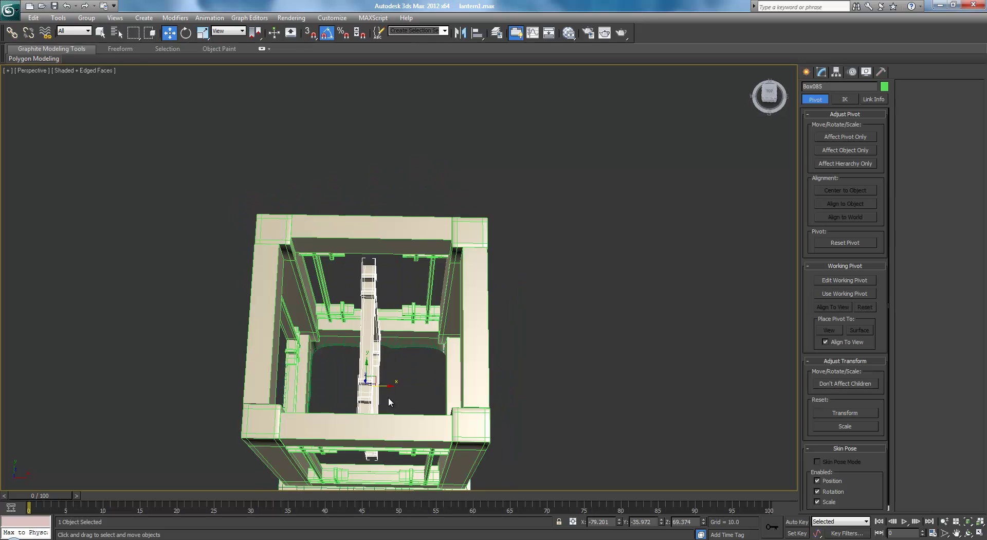
left_click_drag(387, 385, 493, 371)
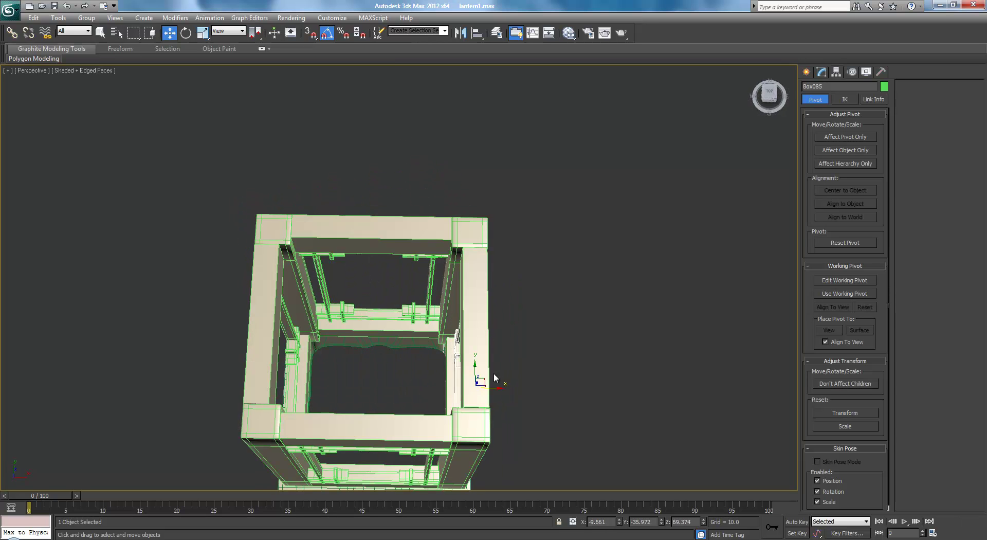
key("f")
key("F3")
scroll(460, 222, "up", 6)
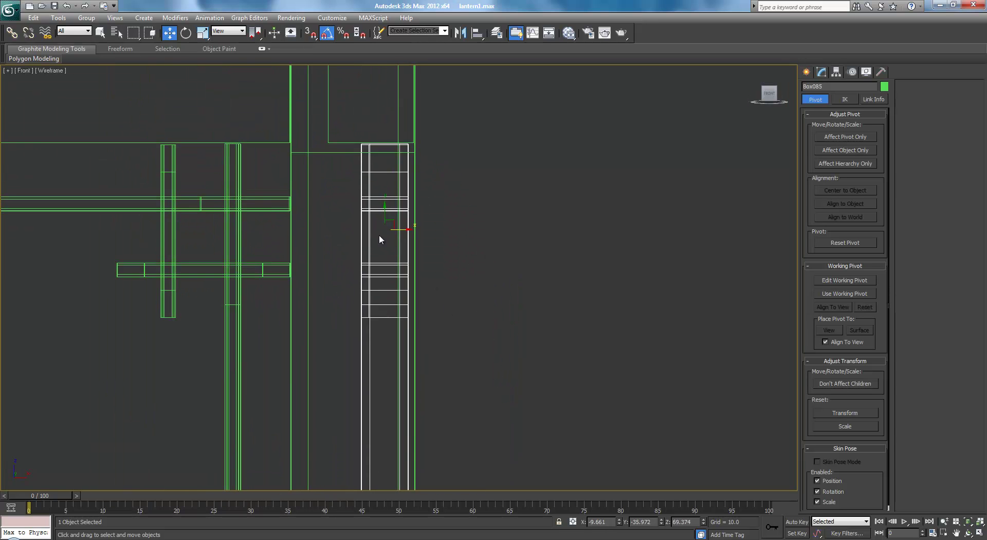
left_click_drag(402, 230, 410, 230)
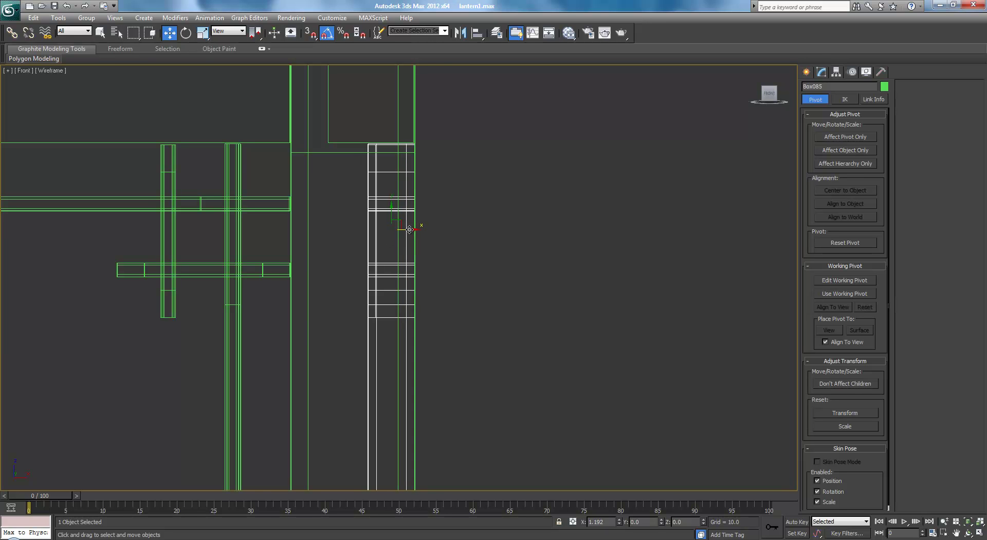
Step: Examine the whole lantern shaded without edges and compare its proportions with the Lantern Reference photo in Windows Photo Viewer
left_click(487, 241)
key("p")
key("F3")
scroll(431, 265, "down", 5)
mouse_move(383, 273)
middle_mouse_down("alt")
mouse_move(422, 297)
mouse_move(524, 220)
mouse_move(522, 249)
mouse_move(488, 311)
mouse_move(471, 293)
middle_mouse_up("alt")
scroll(422, 297, "down", 3)
key("F4")
scroll(422, 297, "down", 2)
middle_click_drag(540, 396, 478, 302)
scroll(478, 302, "up", 3)
scroll(478, 302, "down", 5)
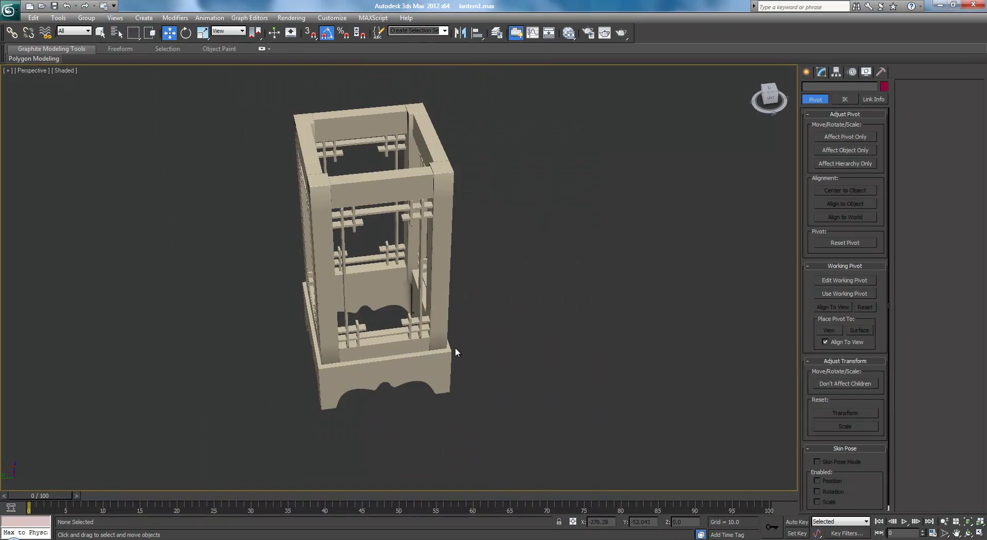
middle_click_drag(455, 347, 450, 325, "alt")
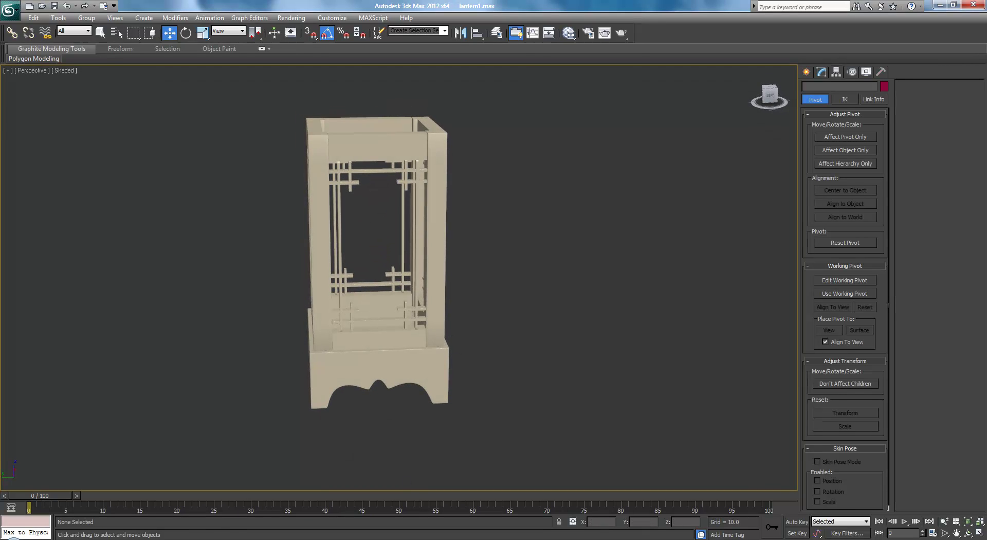
left_click_drag(720, 161, 607, 153)
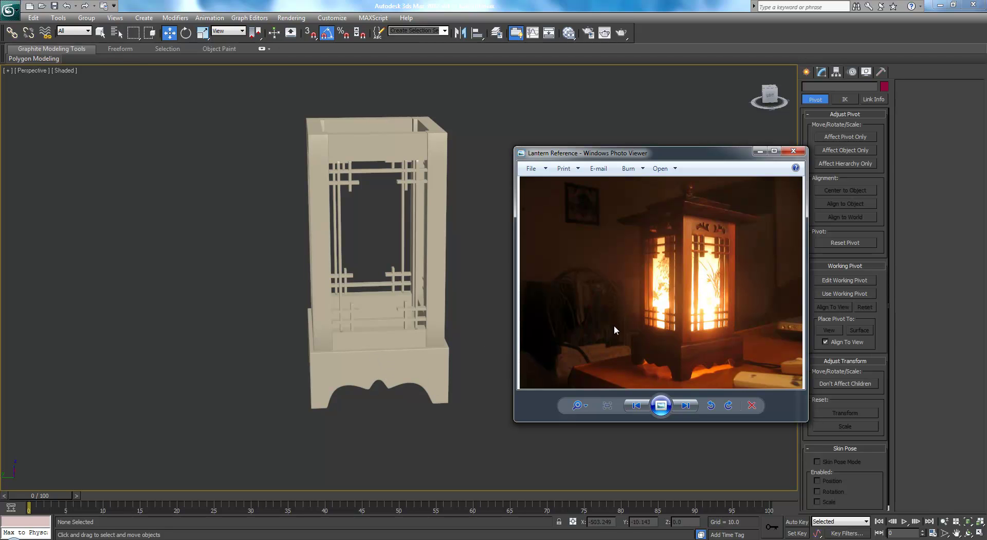
Step: Return to 3ds Max, select the lantern's base, and open its Editable Poly level beneath MeshSmooth for editing
left_click(437, 376)
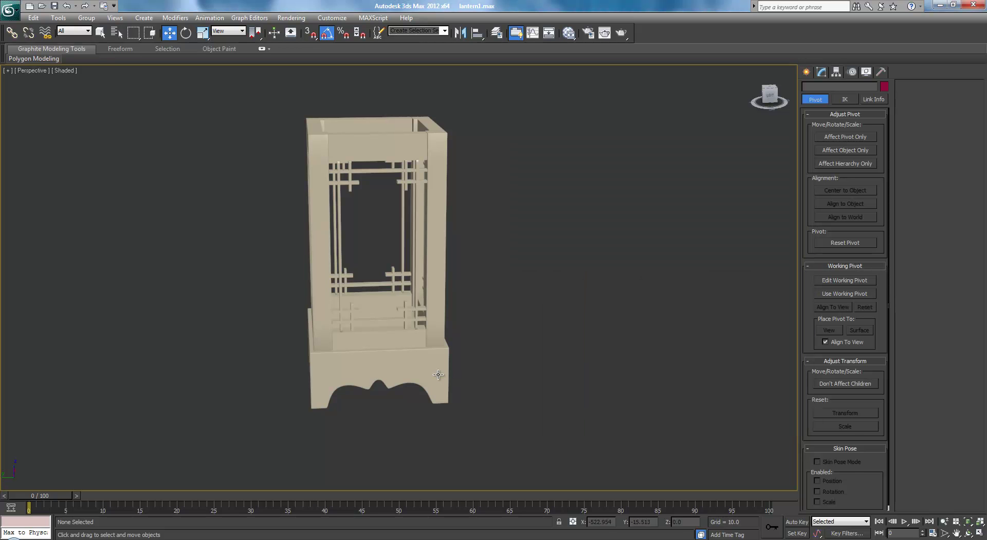
key("F3")
middle_click_drag(557, 281, 574, 222)
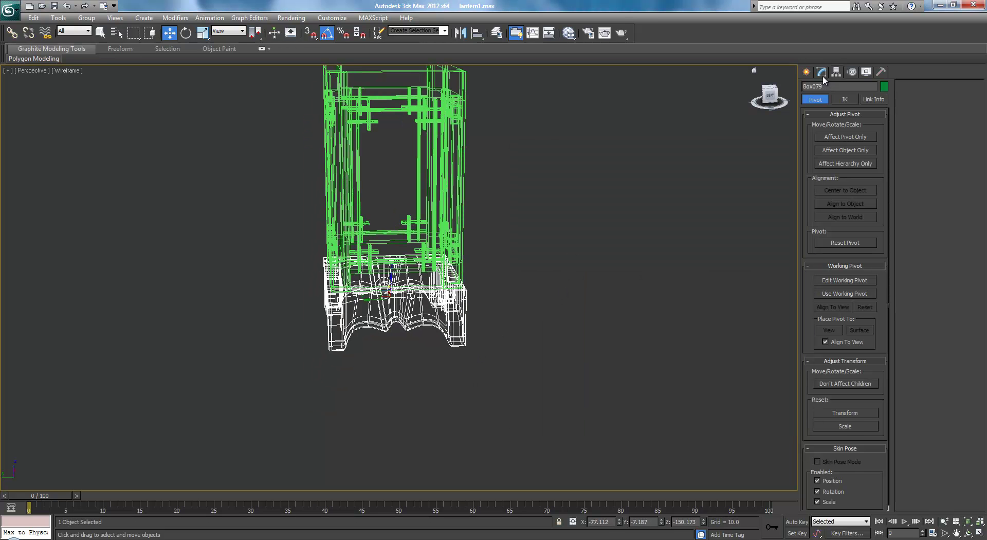
left_click(822, 74)
left_click(828, 122)
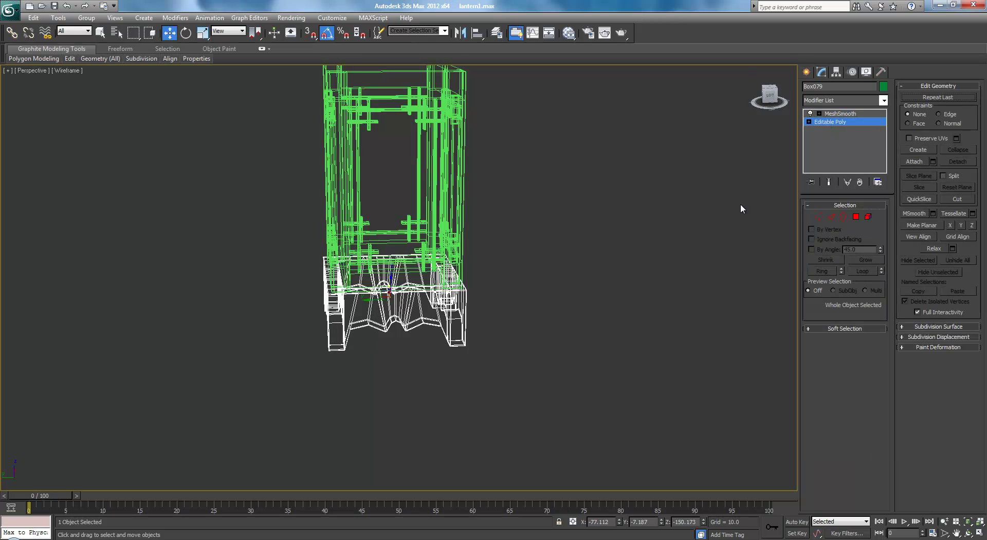
Step: In the front view, raise all the base's vertices below its top edge slightly to shorten the legs and scalloped skirt
key("f")
scroll(511, 204, "up", 5)
middle_click_drag(512, 205, 592, 83)
scroll(592, 83, "down", 3)
middle_click_drag(493, 243, 509, 201)
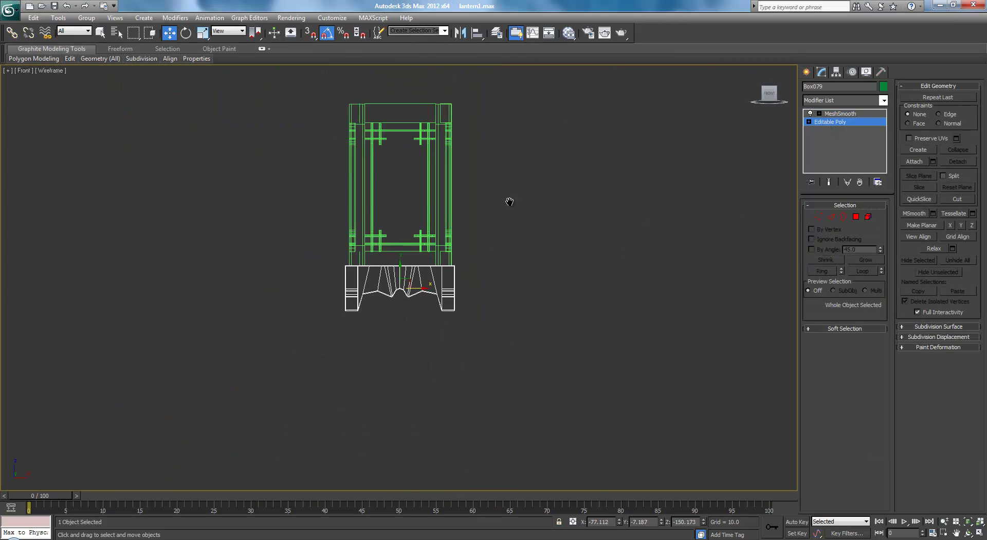
scroll(513, 210, "up", 3)
left_click(819, 216)
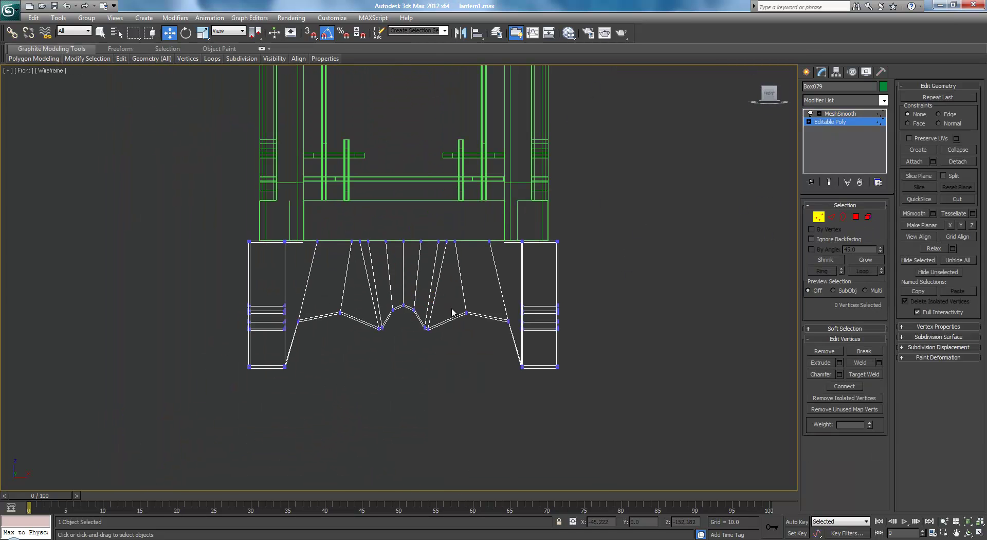
left_click_drag(541, 400, 592, 421)
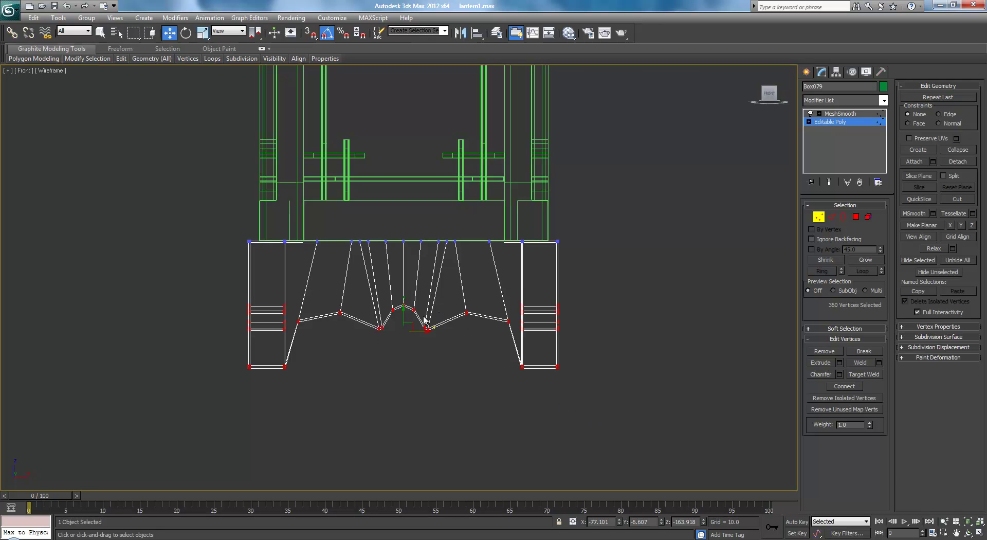
left_click_drag(402, 313, 404, 305)
left_click(394, 357)
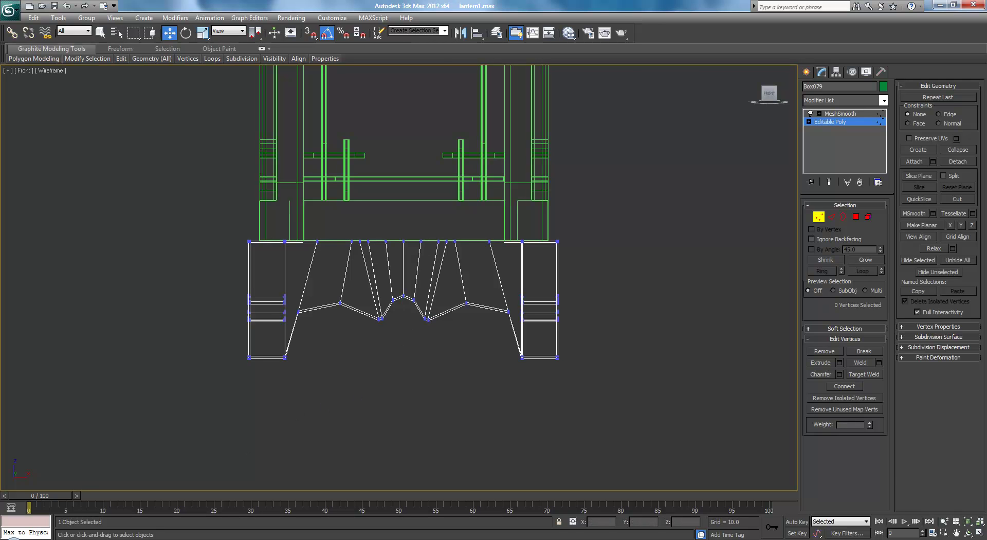
Step: Leave the base's vertex editing, return to its MeshSmooth level, and show the lantern shaded in perspective view
key("alt+Tab")
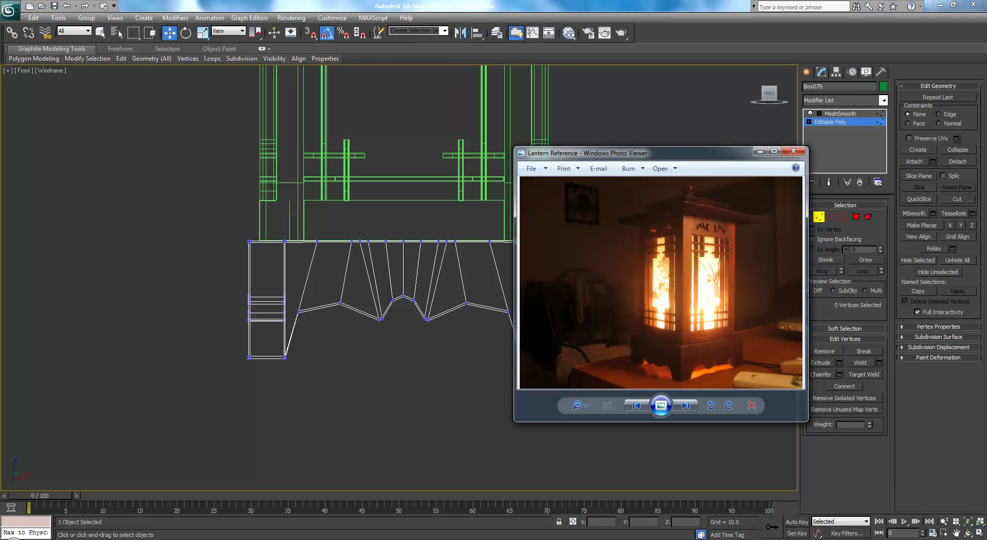
key("alt+Tab")
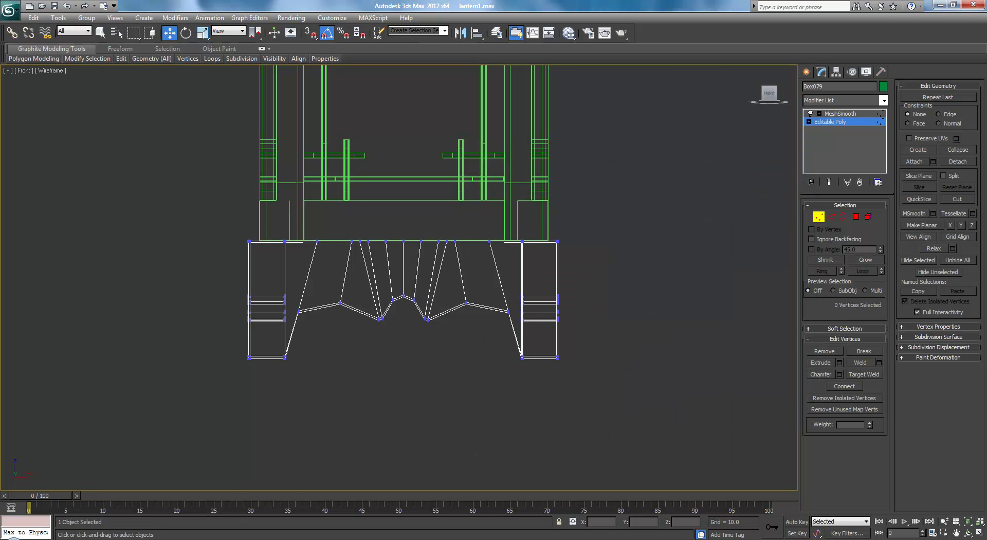
left_click(836, 115)
left_click(834, 122)
left_click(833, 123)
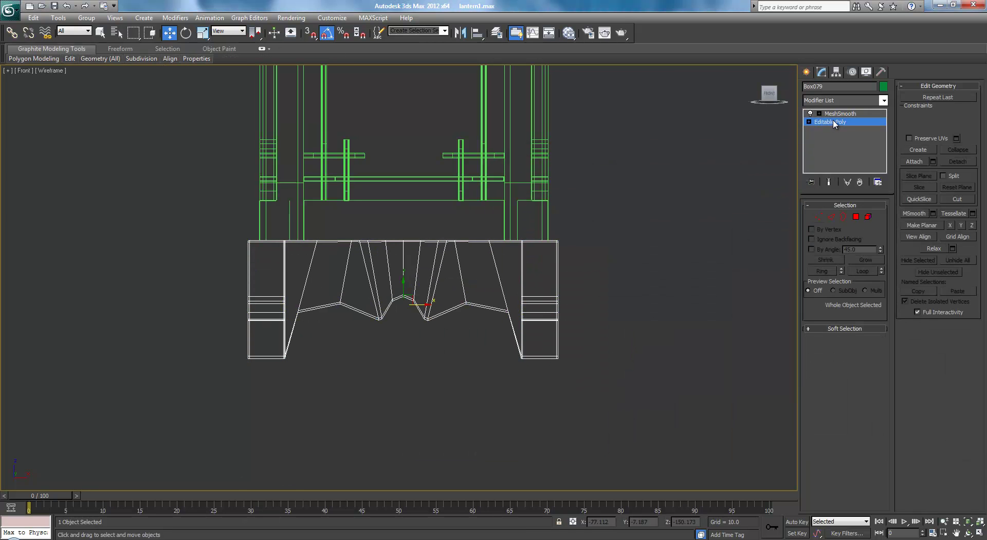
left_click(837, 113)
key("p")
key("F3")
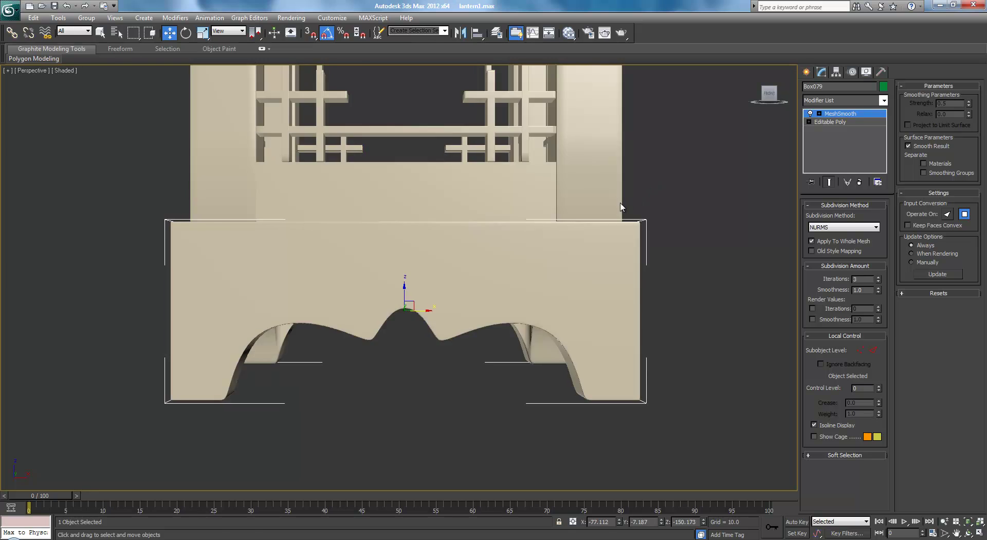
Step: Compare the shortened base with the Lantern Reference photo and examine the shaded lantern from several angles
scroll(621, 207, "down", 4)
mouse_move(500, 232)
middle_mouse_down("alt")
mouse_move(525, 239)
mouse_move(507, 243)
middle_mouse_up("alt")
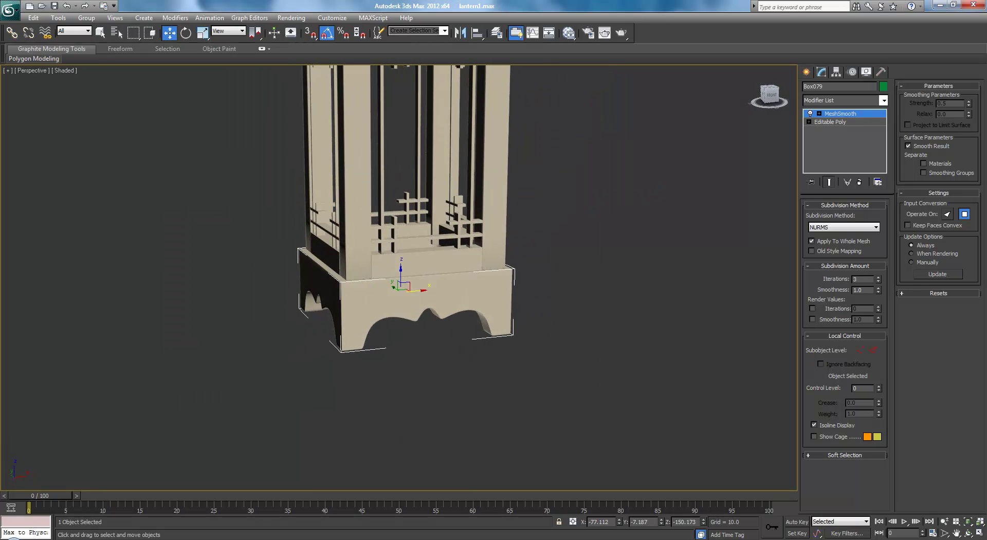
key("alt+Tab")
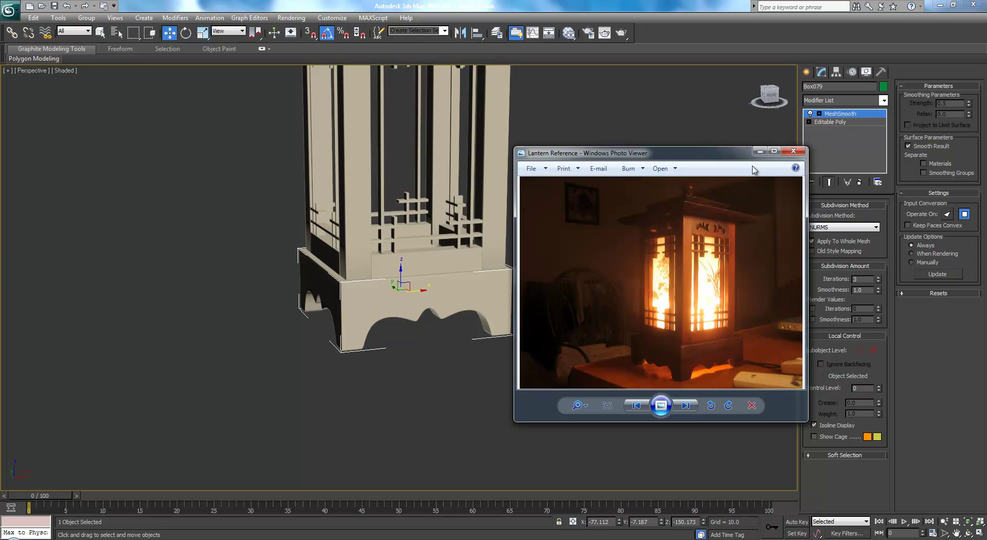
left_click(760, 151)
middle_click_drag(560, 261, 562, 316)
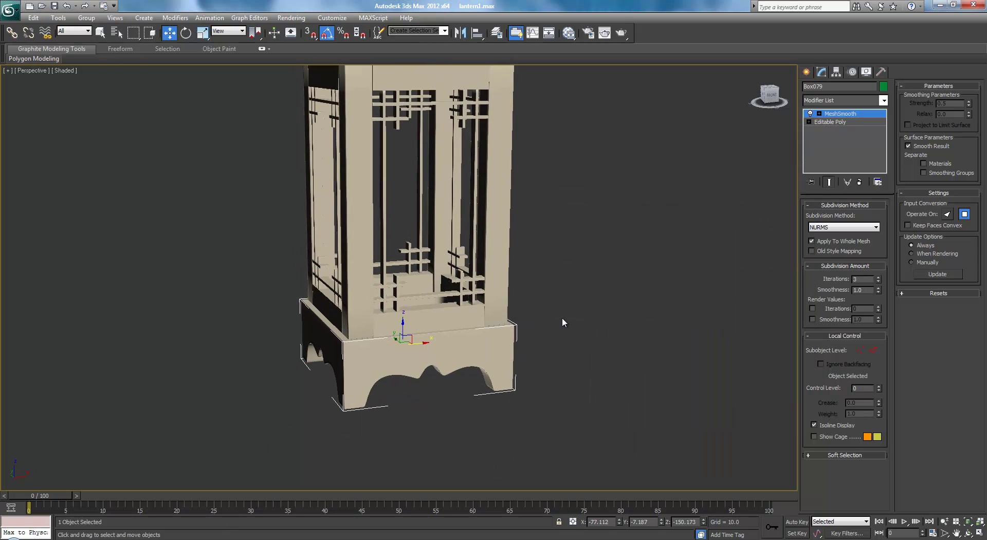
scroll(563, 317, "down", 3)
middle_click_drag(483, 209, 551, 205, "alt")
scroll(469, 202, "up", 8)
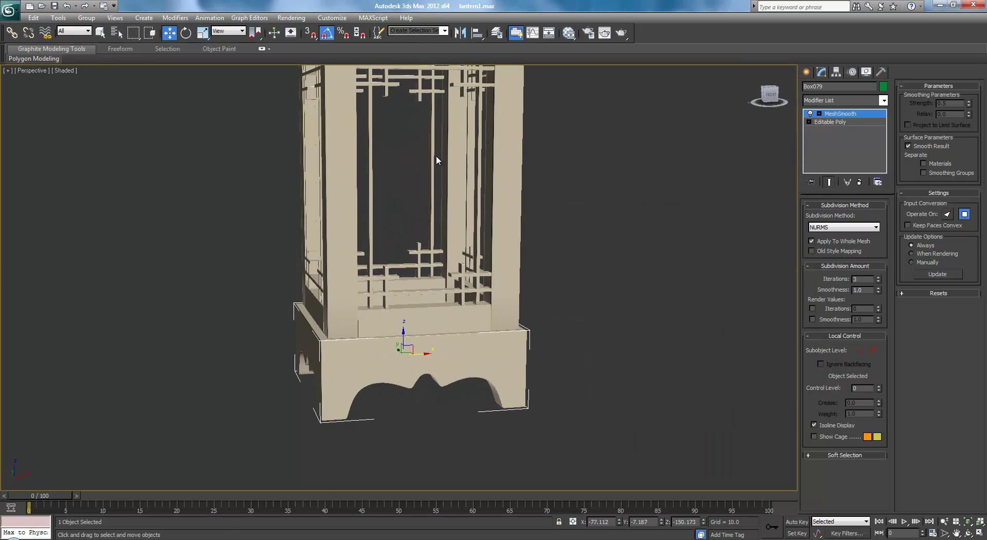
middle_click_drag(473, 268, 466, 301, "alt")
middle_click_drag(550, 237, 586, 301)
Step: Select the lantern's upper front rail and open its edge level in wireframe with the four long edges selected
left_click(544, 242)
middle_click_drag(572, 259, 571, 200, "alt")
scroll(594, 270, "down", 3)
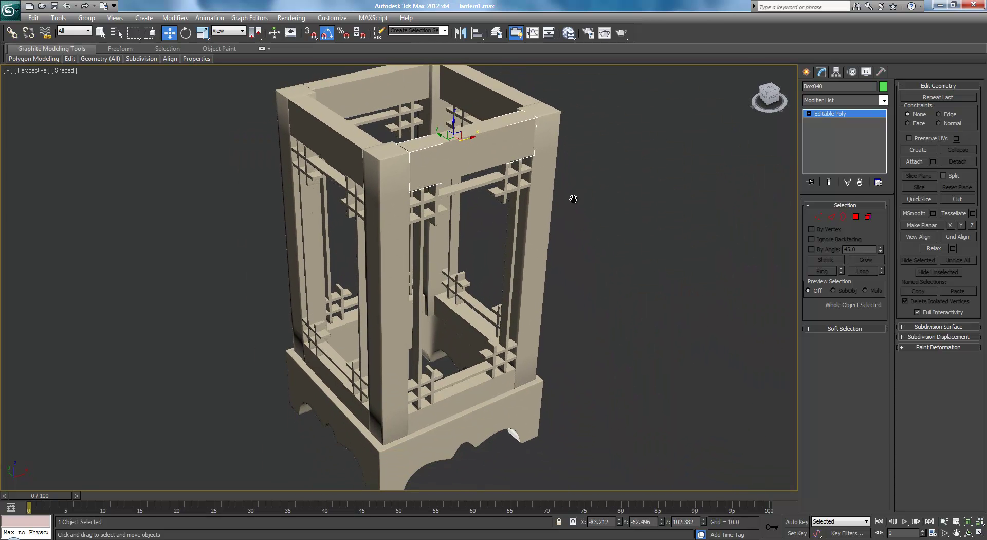
middle_click_drag(317, 124, 600, 225, "alt")
scroll(600, 226, "up", 3)
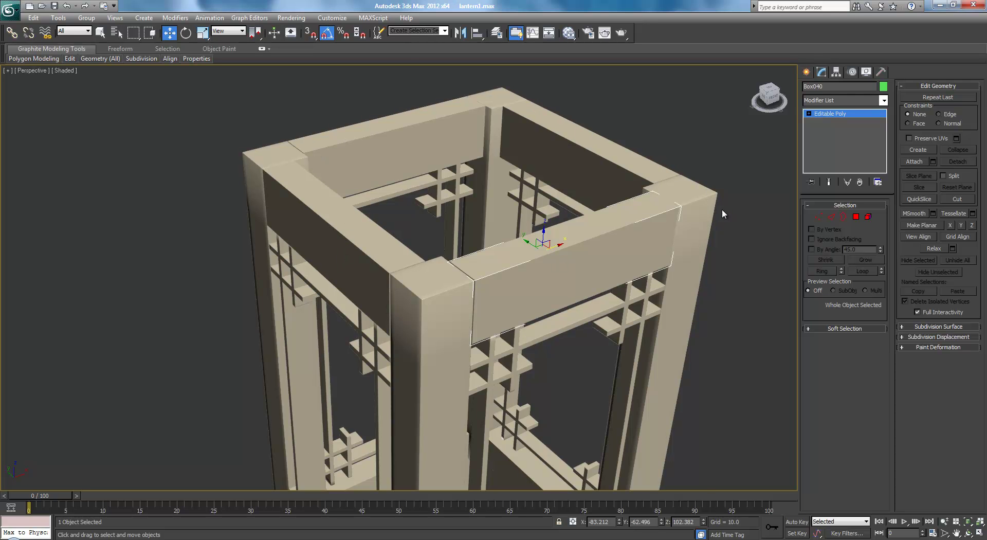
middle_click_drag(697, 215, 676, 225, "alt")
middle_click_drag(745, 139, 674, 142)
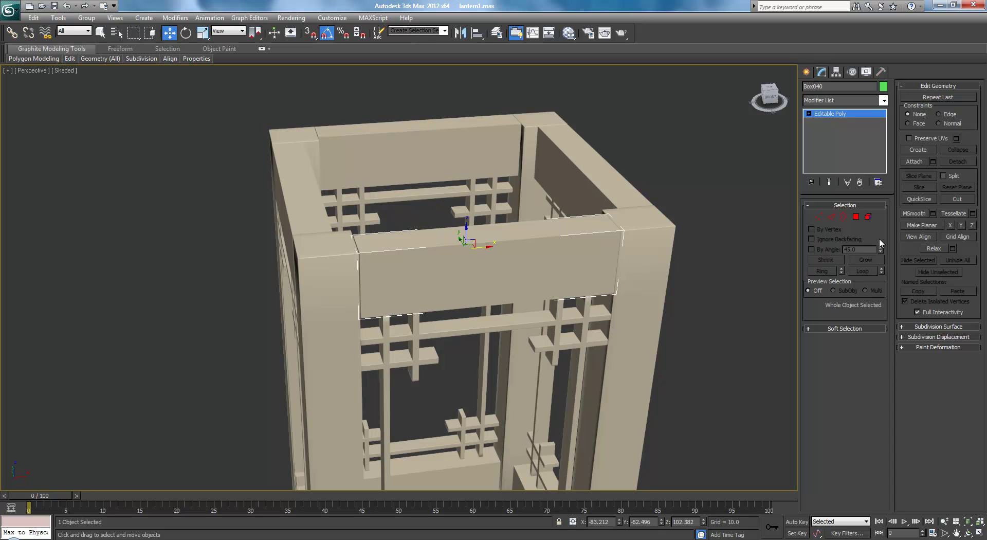
left_click(833, 217)
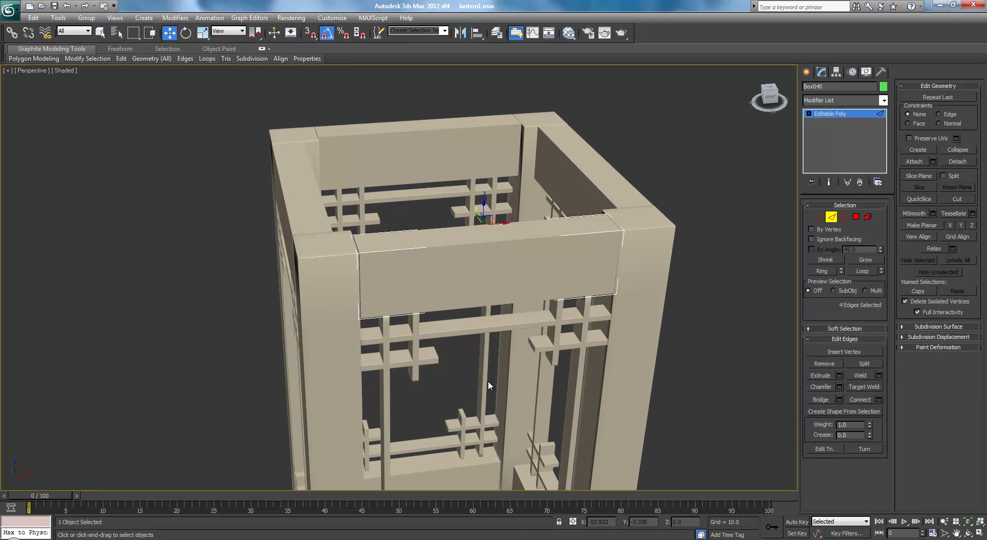
key("F3")
key("F3")
key("F3")
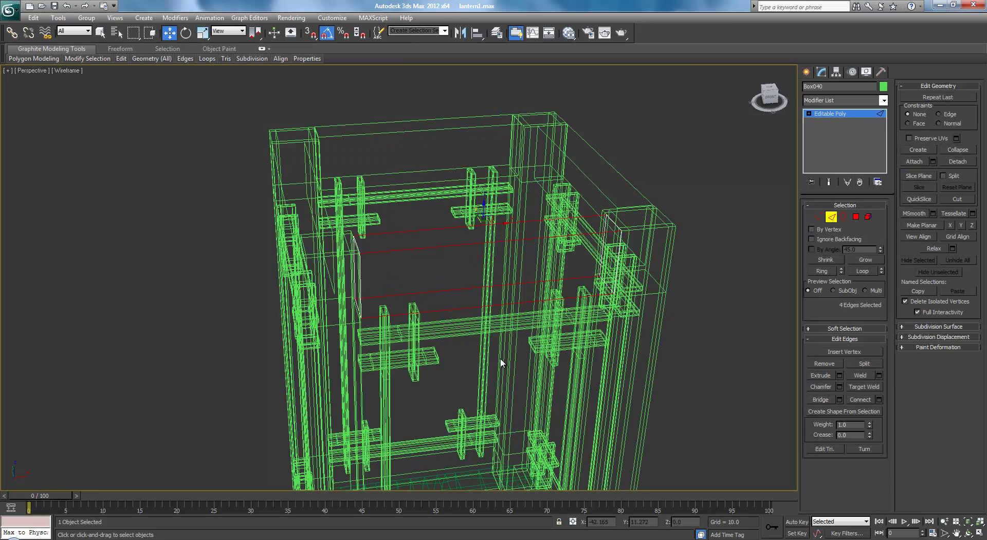
middle_click_drag(500, 361, 479, 305)
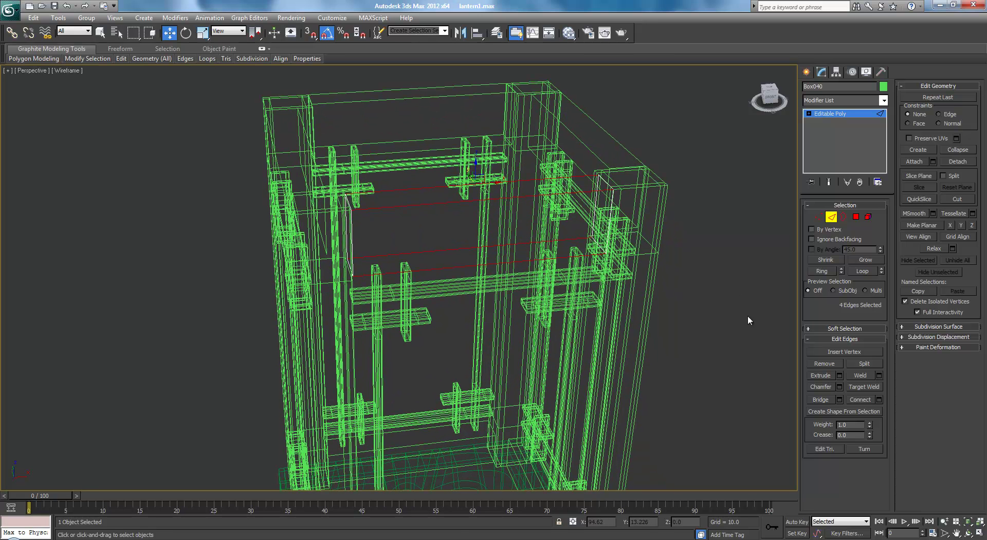
Step: Connect the rail's four long edges with 2 segments, pinch 99 and slide 0, adding support loops near both ends
left_click(879, 399)
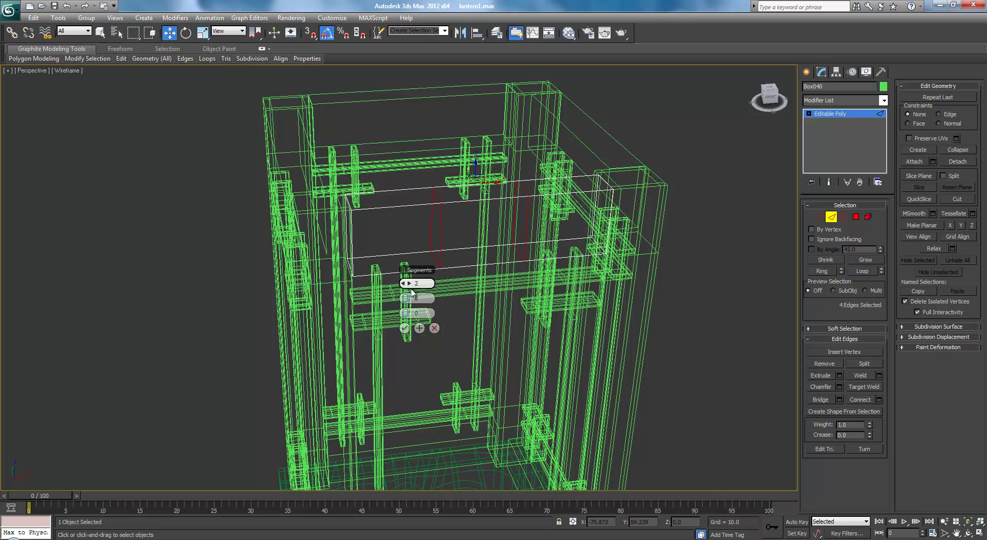
left_click_drag(414, 313, 421, 313)
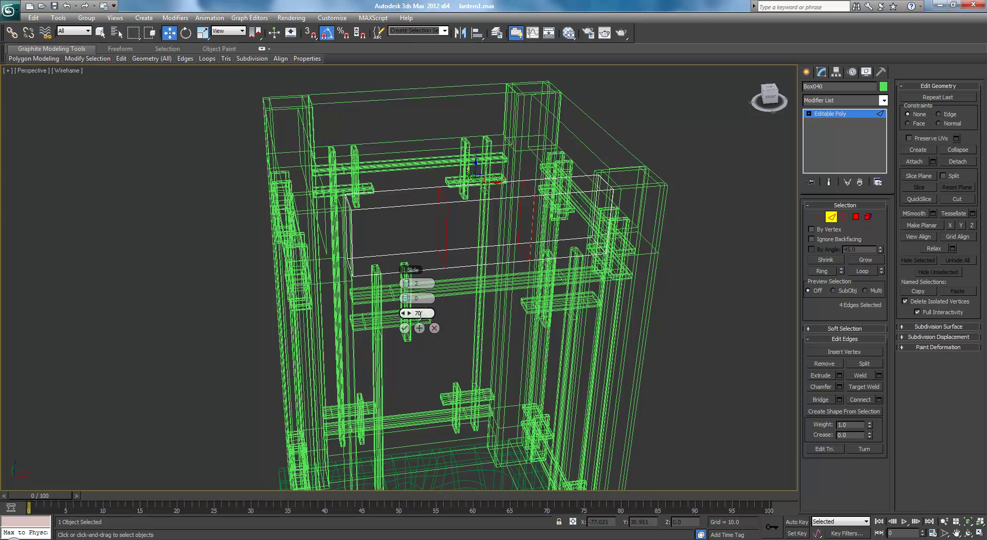
mouse_move(406, 313)
left_mouse_down()
mouse_move(522, 292)
mouse_move(604, 289)
mouse_move(612, 299)
left_mouse_up()
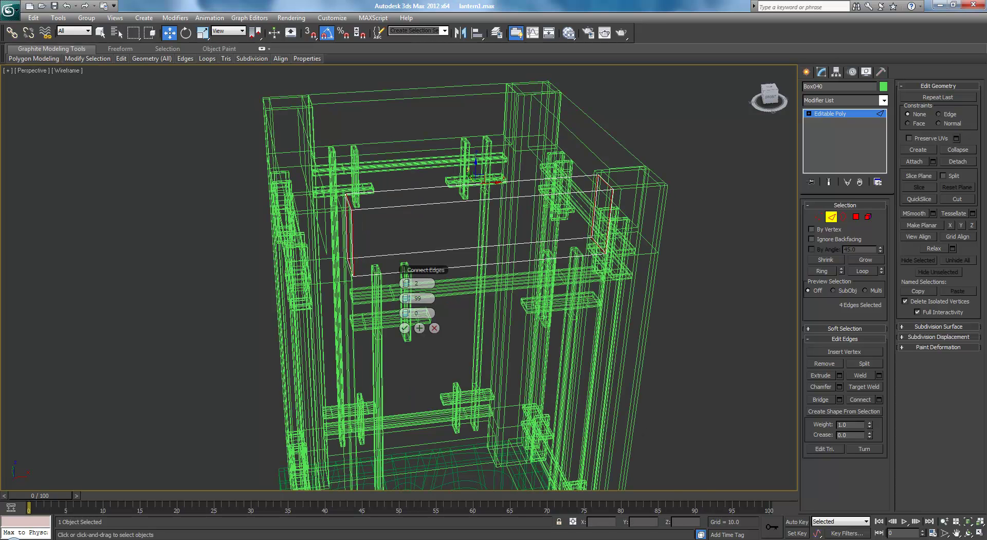
middle_click_drag(605, 288, 604, 326)
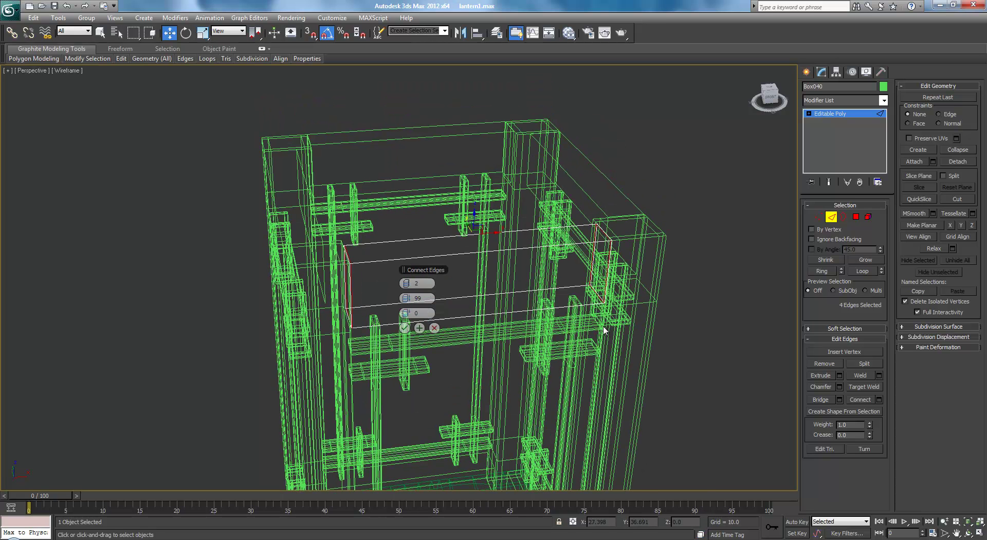
left_click(404, 328)
Step: Select the rail's vertical edges and connect them with 2 segments, pinch 95 and slide 0, near the upper and lower borders
middle_click_drag(452, 315, 274, 279, "alt")
left_click_drag(715, 273, 737, 278)
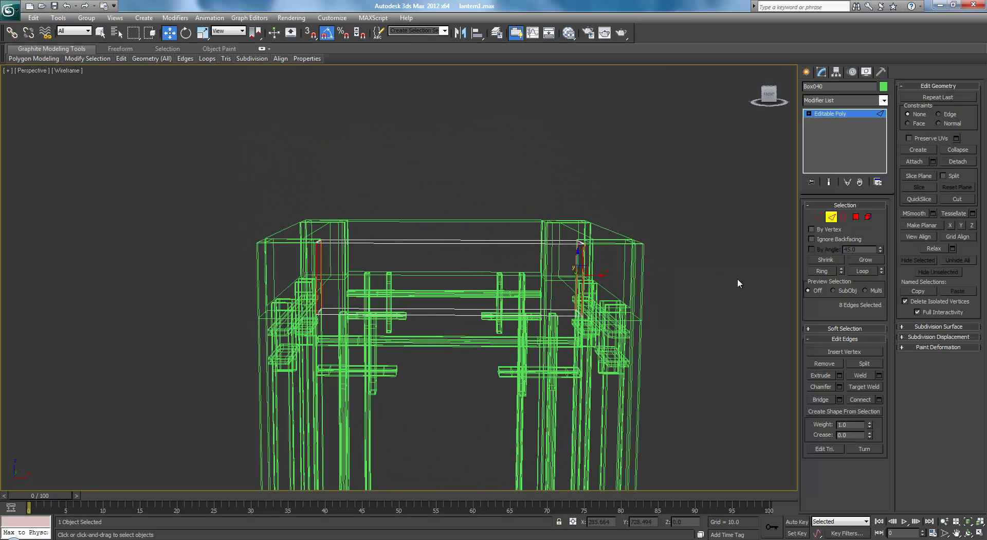
left_click(868, 397)
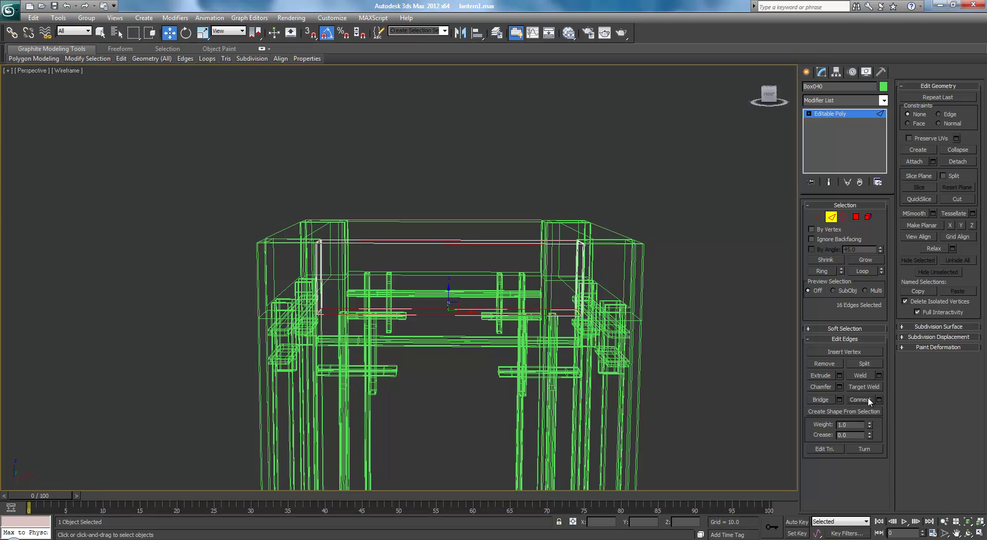
middle_click_drag(553, 264, 554, 301, "alt")
key("ctrl+z")
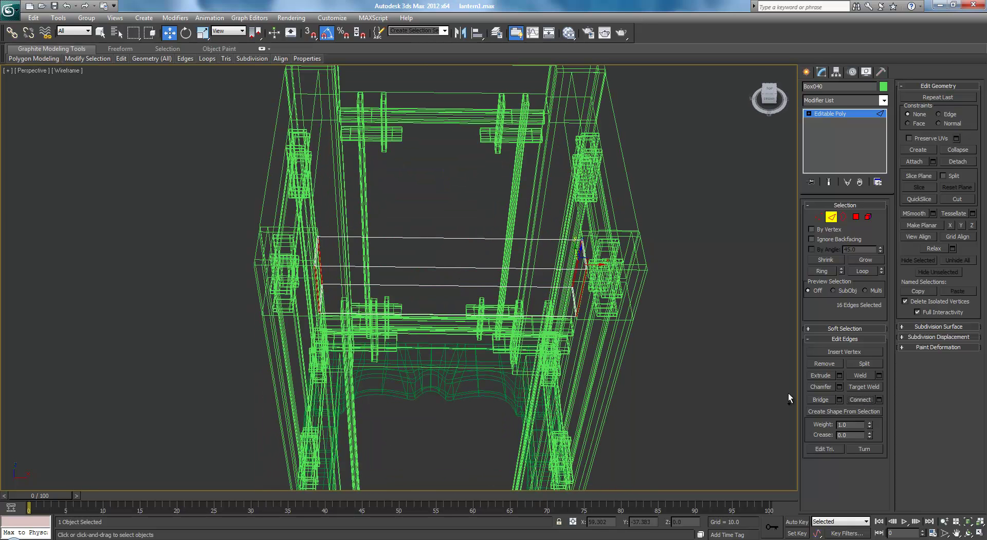
left_click(880, 399)
middle_click_drag(600, 351, 586, 321, "alt")
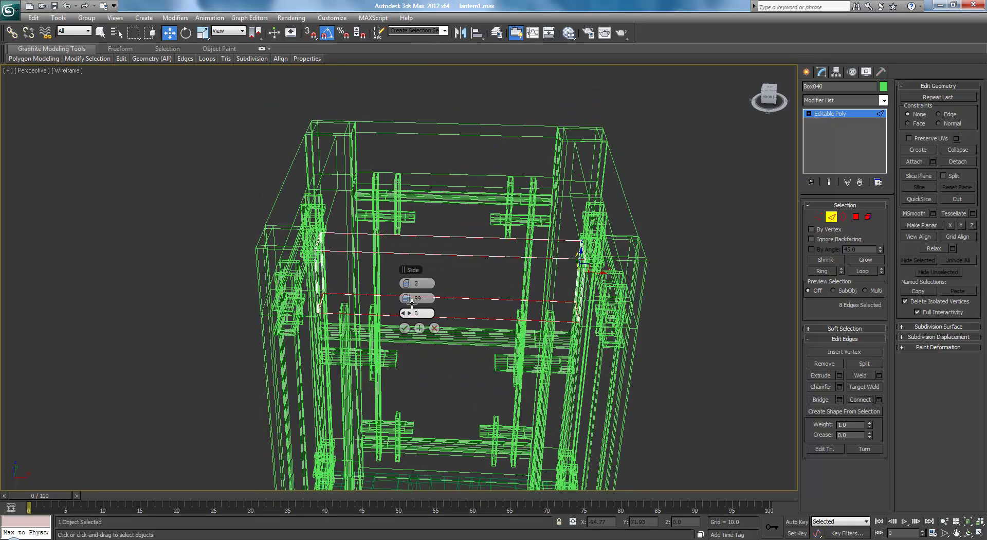
left_click_drag(406, 297, 395, 295)
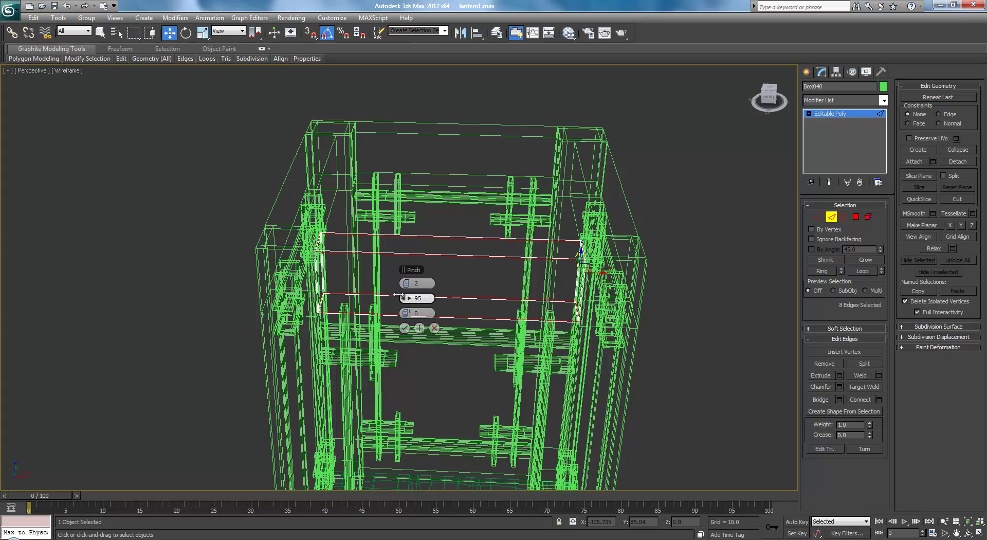
left_click(404, 328)
Step: Select the rail's short edges running through its thickness and connect them with 2 segments, using a pinch slightly below 95
middle_click_drag(418, 310, 517, 295, "alt")
left_click_drag(454, 194, 450, 409)
middle_click_drag(520, 317, 492, 314, "alt")
scroll(492, 314, "up", 3)
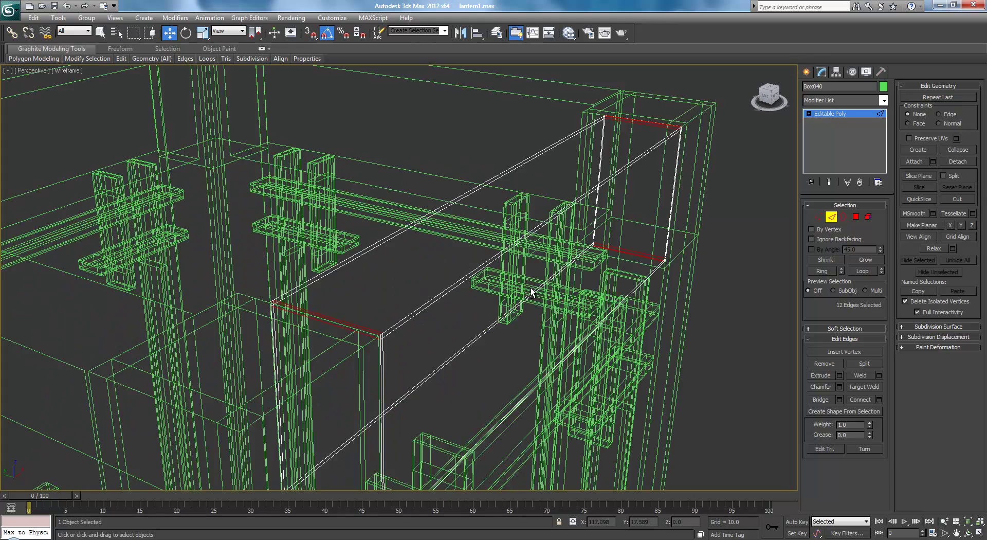
middle_click_drag(531, 289, 560, 279, "alt")
key("F3")
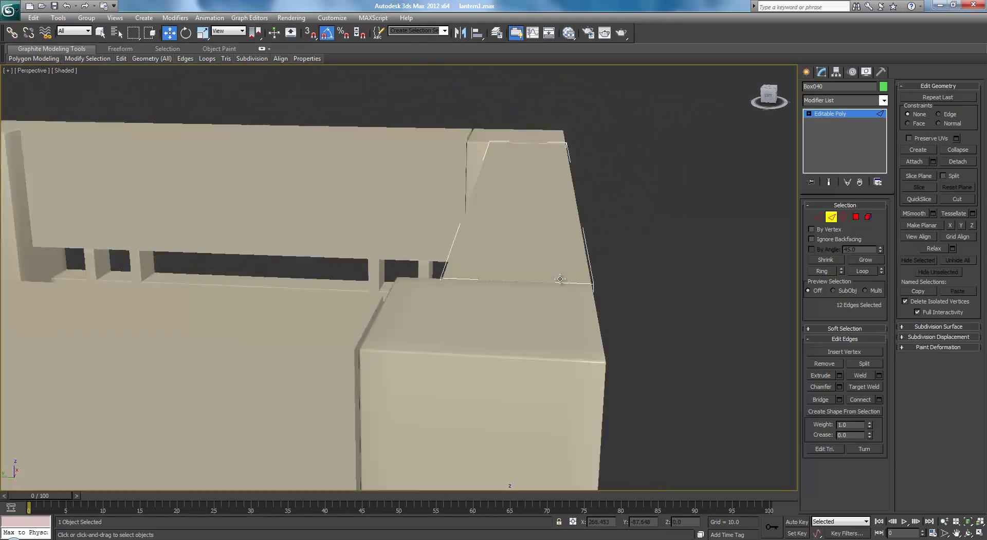
key("F4")
middle_click_drag(619, 260, 597, 281, "alt")
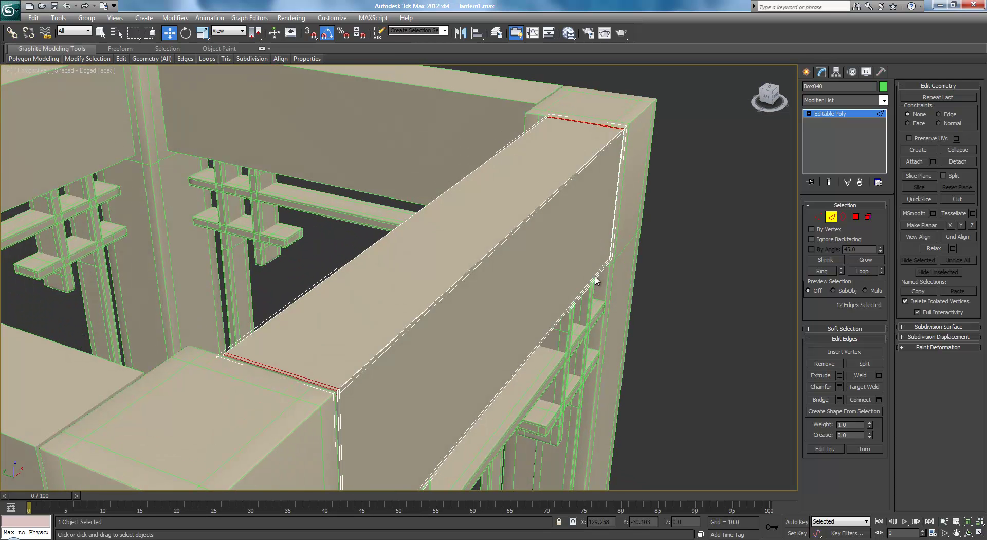
left_click(880, 400)
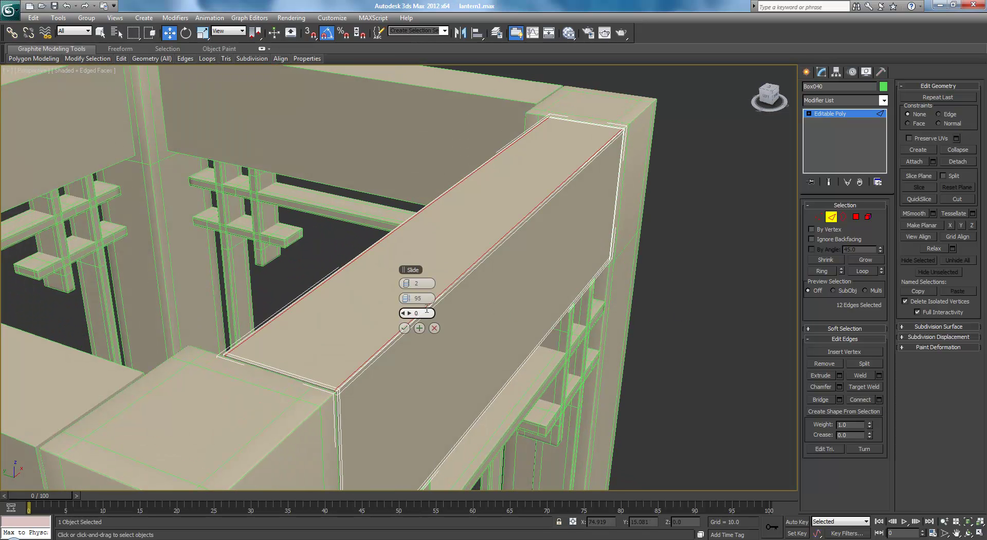
left_click_drag(409, 302, 404, 308)
left_click(404, 328)
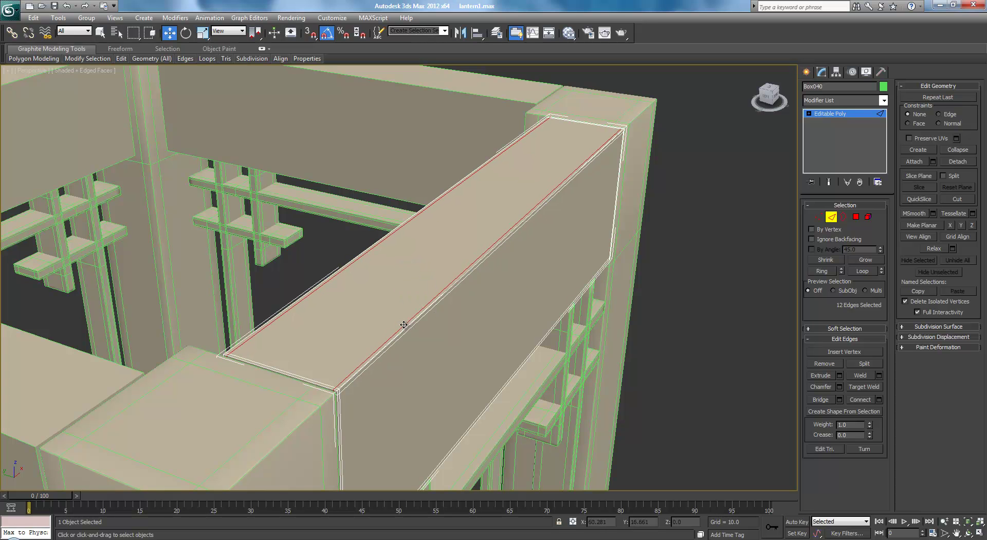
Step: Leave edge editing and apply a MeshSmooth modifier to the upper front rail
left_click(830, 113)
left_click(882, 100)
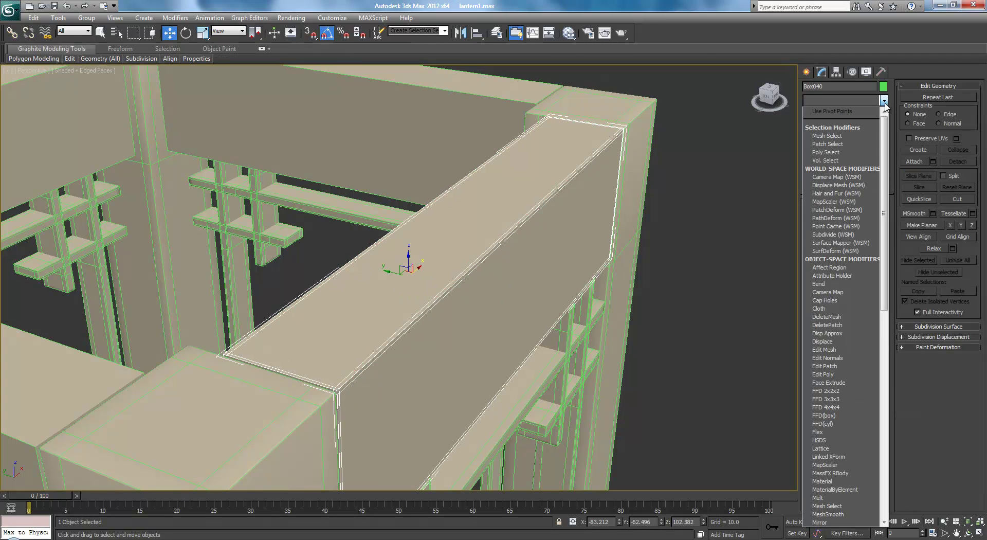
scroll(843, 257, "down", 3)
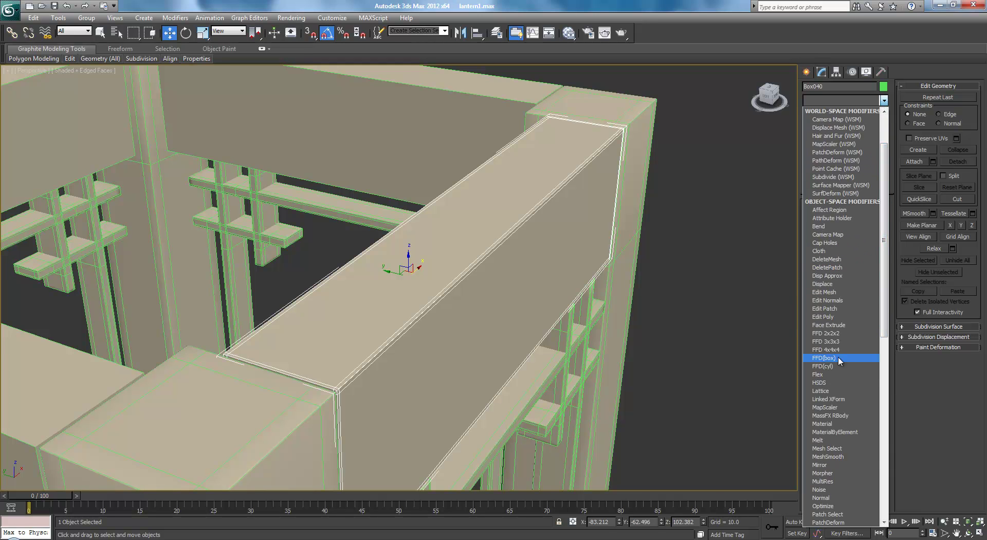
left_click(833, 457)
left_click(833, 457)
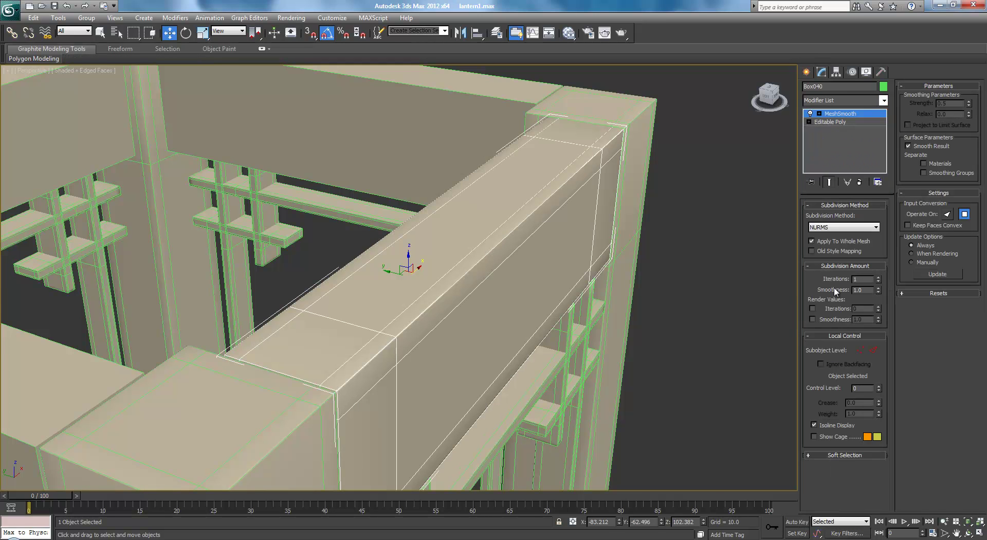
Step: Deselect the smoothed rail, turn off edged faces and inspect the whole lantern frame in plain shading
left_click(745, 292)
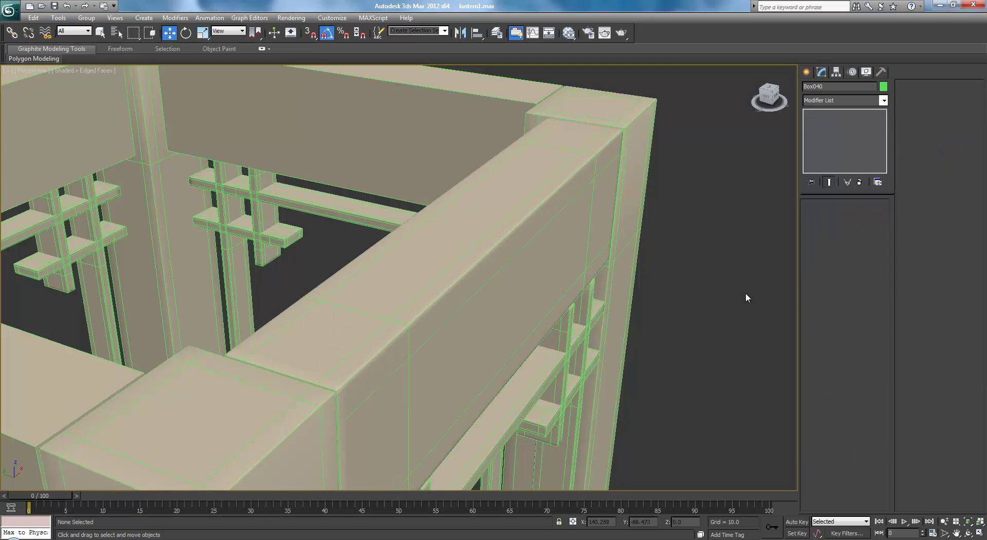
scroll(740, 289, "down", 5)
key("F4")
middle_click_drag(728, 288, 643, 292, "alt")
scroll(643, 292, "down", 3)
middle_click_drag(339, 236, 327, 211, "alt")
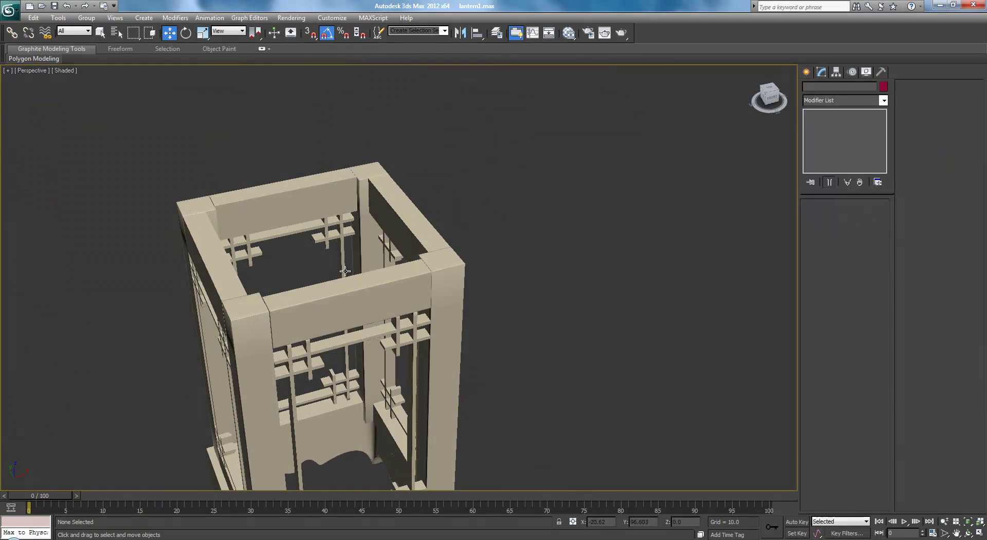
scroll(359, 244, "down", 2)
middle_click_drag(359, 243, 361, 223)
Step: Delete the unsmoothed upper back rail, the lower front rail and the lower back rail
left_click(352, 207)
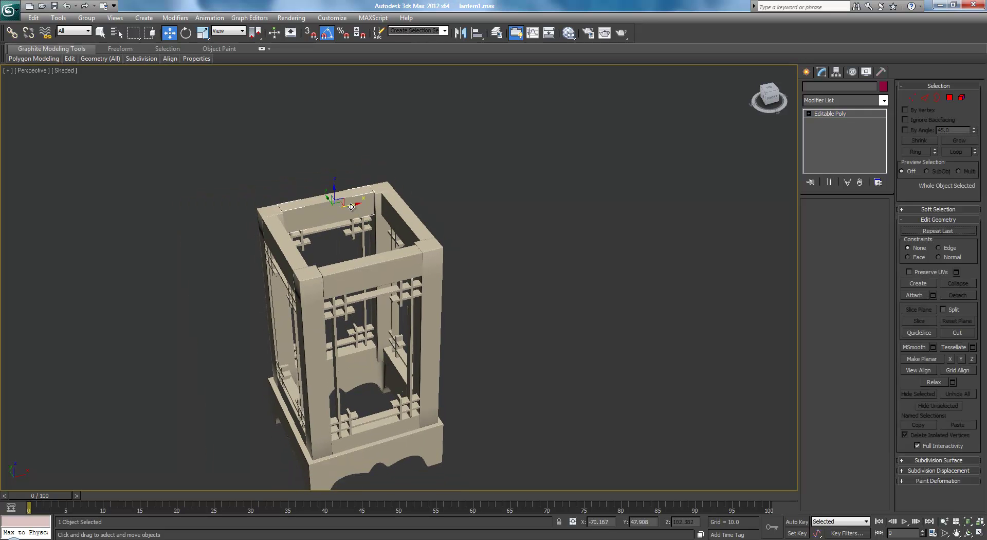
key("Delete")
middle_click_drag(360, 287, 386, 291, "alt")
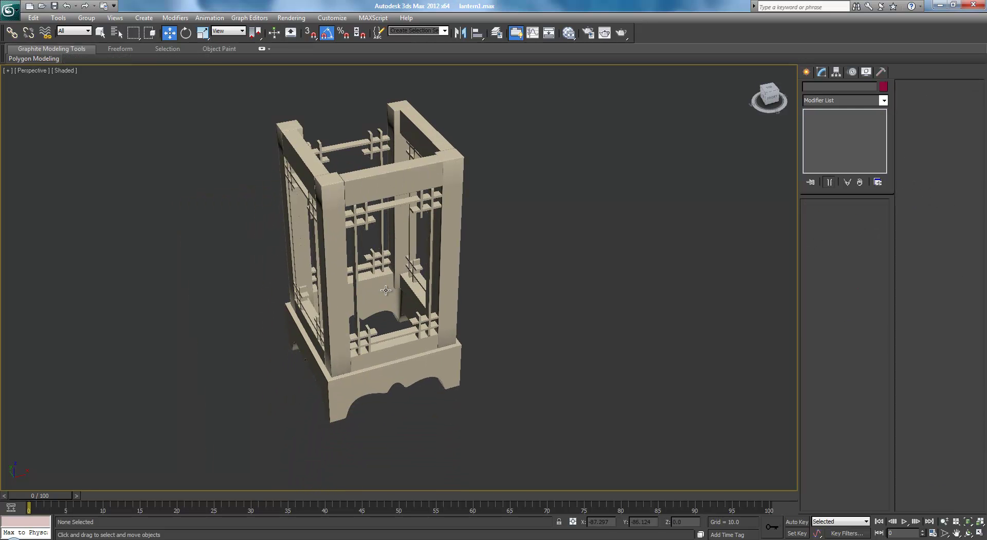
left_click(395, 352)
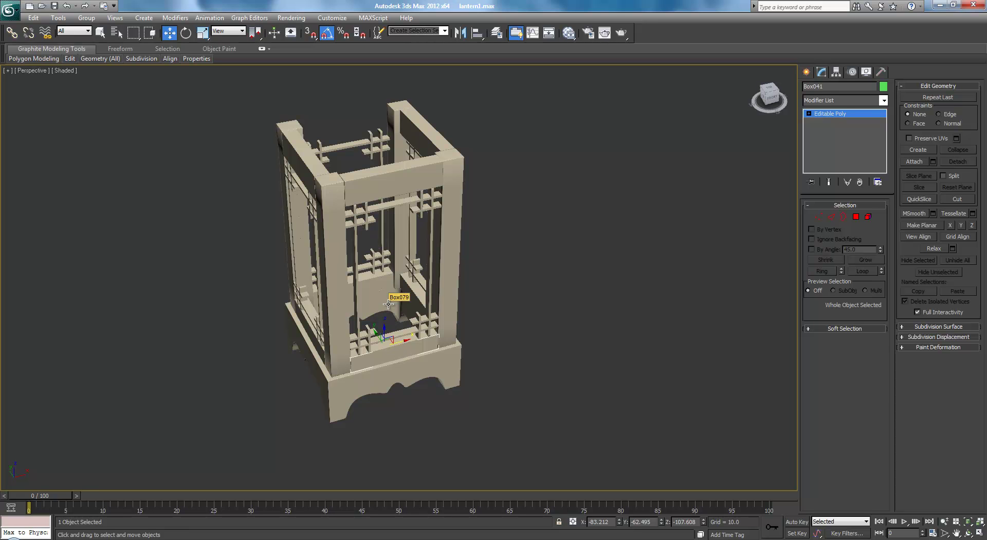
key("Delete")
left_click(377, 281)
key("Delete")
Step: Copy the smoothed upper front rail along Y by about 125.8 units to the back of the frame in a top wireframe view
middle_click_drag(532, 242, 564, 263)
scroll(519, 226, "up", 4)
left_click(449, 160)
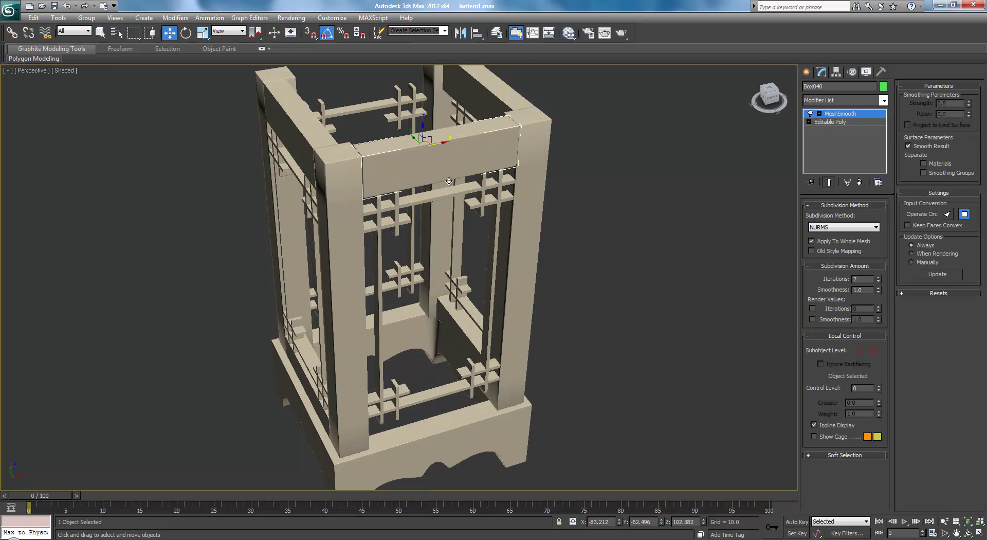
key("t")
middle_click_drag(403, 233, 585, 234)
key("F3")
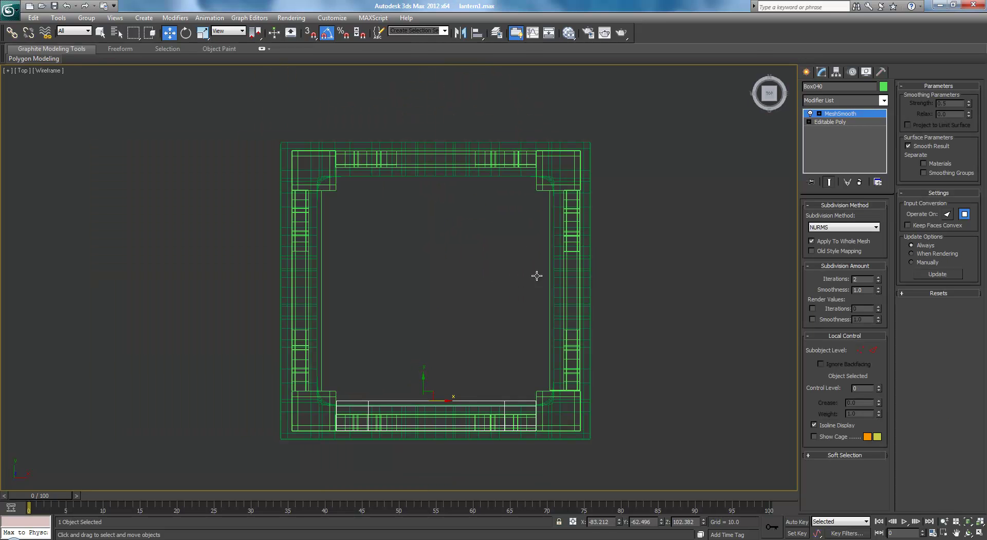
middle_click_drag(512, 274, 474, 224)
middle_click_drag(402, 278, 427, 289)
scroll(413, 279, "up", 2)
left_click_drag(386, 427, 429, 73, "shift")
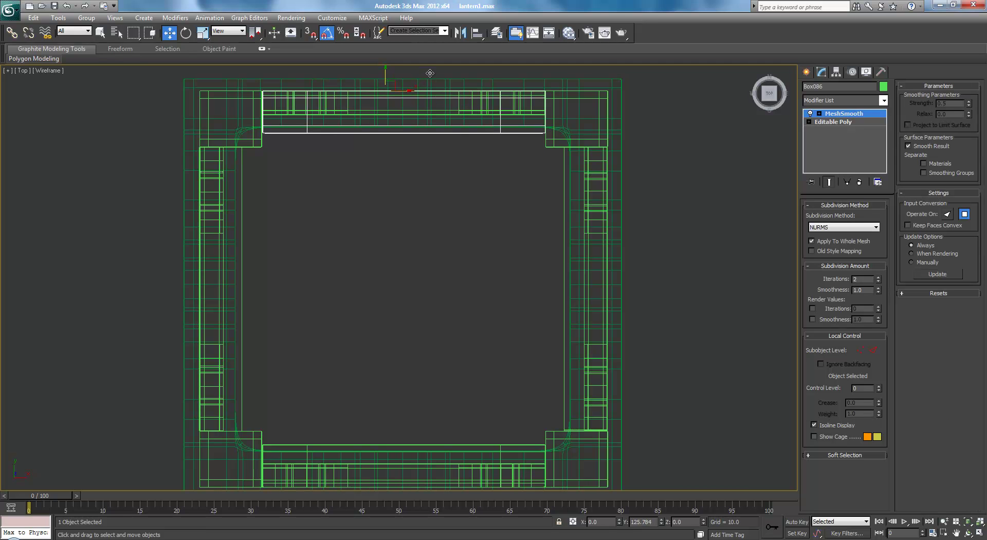
left_click(492, 318)
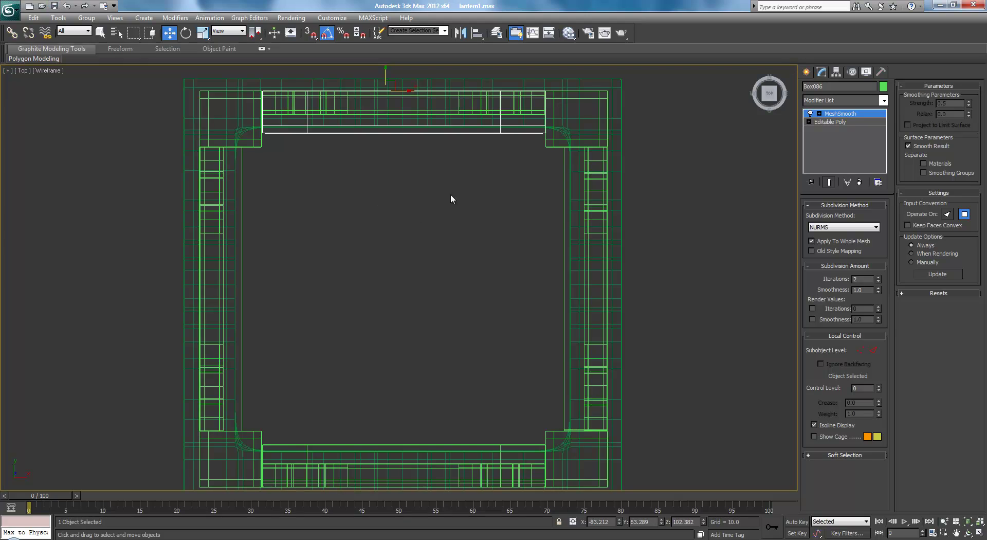
Step: Copy the upper back rail straight down to the foot of the posts, just above the base
middle_click_drag(451, 195, 453, 207)
key("p")
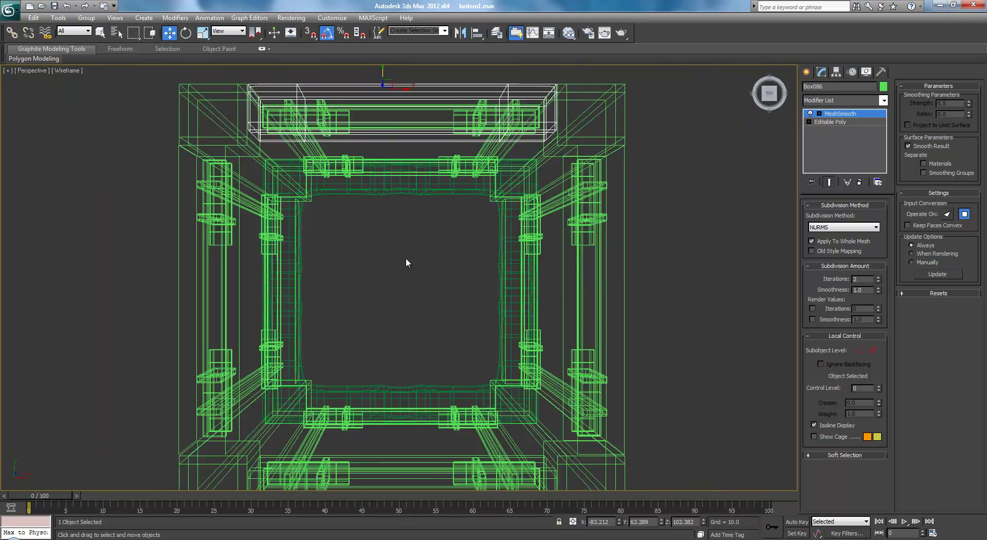
middle_click_drag(405, 260, 647, 170, "alt")
scroll(514, 216, "down", 2)
key("F3")
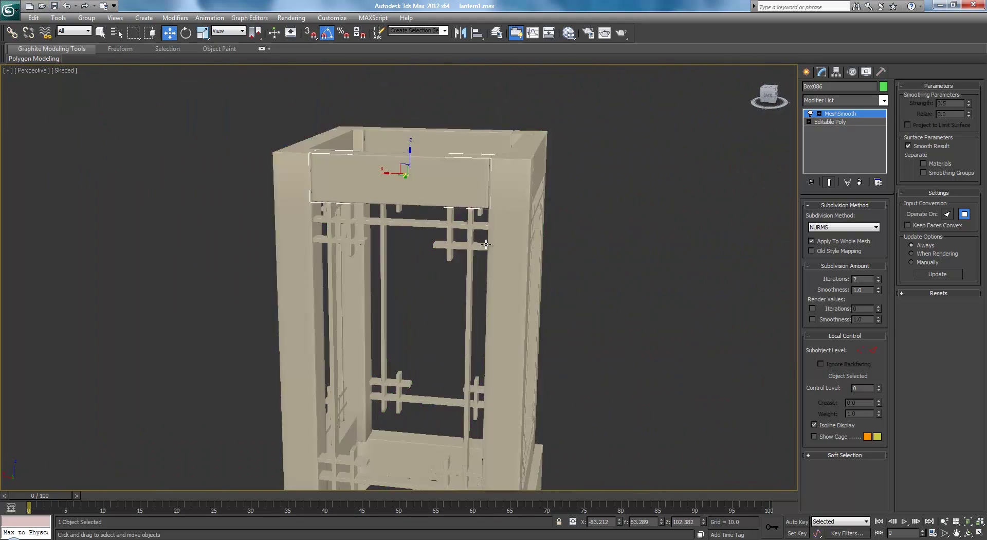
middle_click_drag(476, 233, 498, 186)
scroll(497, 186, "down", 1)
scroll(470, 231, "up", 1)
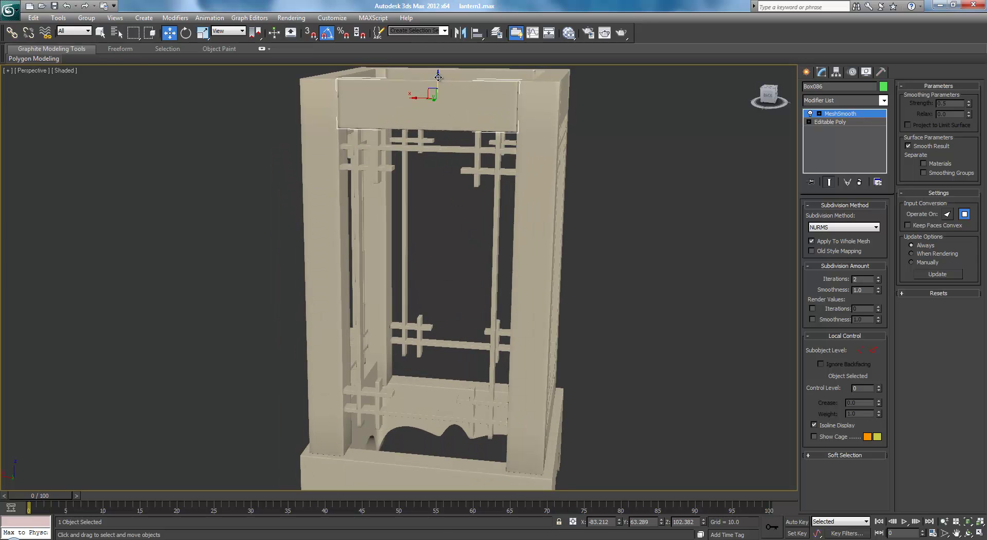
left_click_drag(438, 77, 413, 423, "shift")
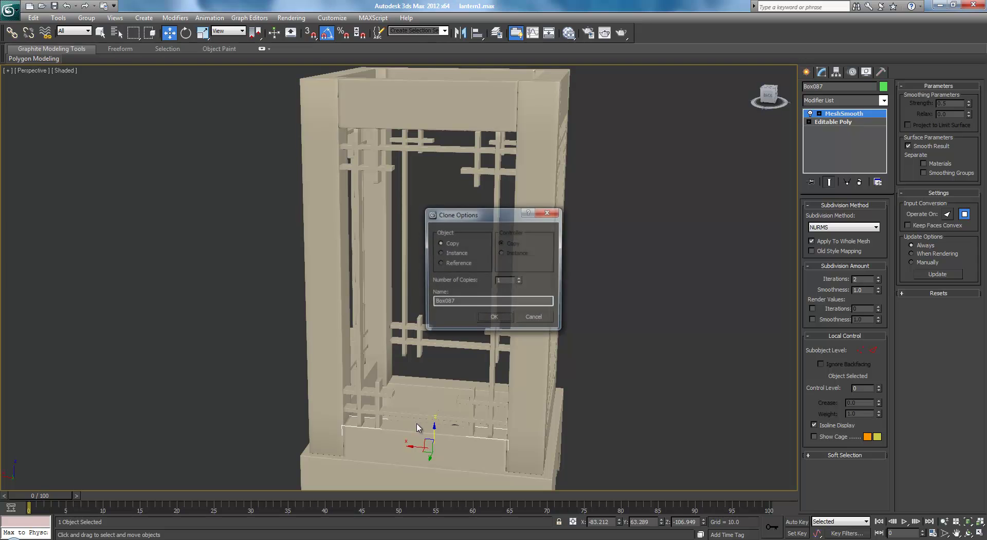
left_click(500, 329)
Step: Lower the copied bottom back rail by about 0.5 units to fit the ends of the lattice bars
scroll(499, 329, "up", 6)
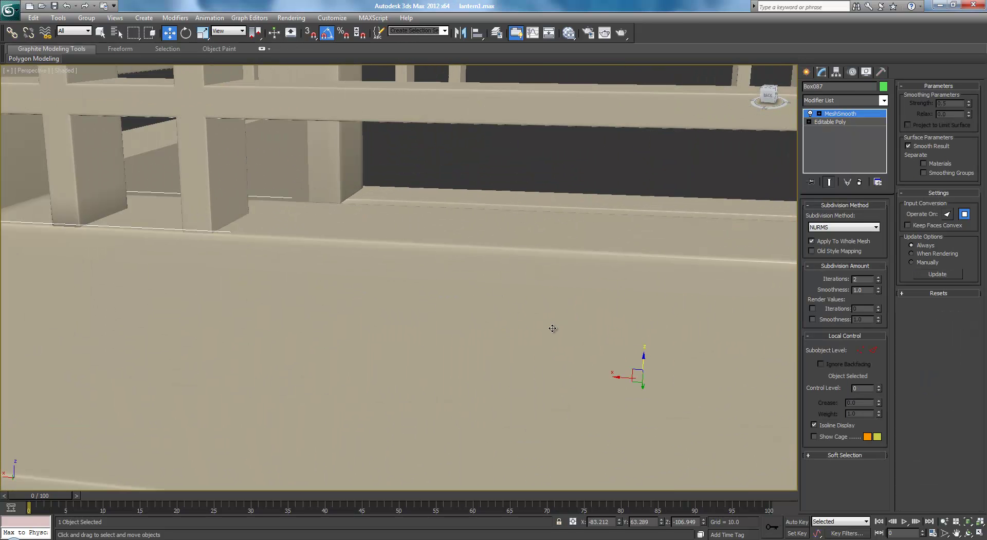
left_click_drag(644, 360, 642, 369)
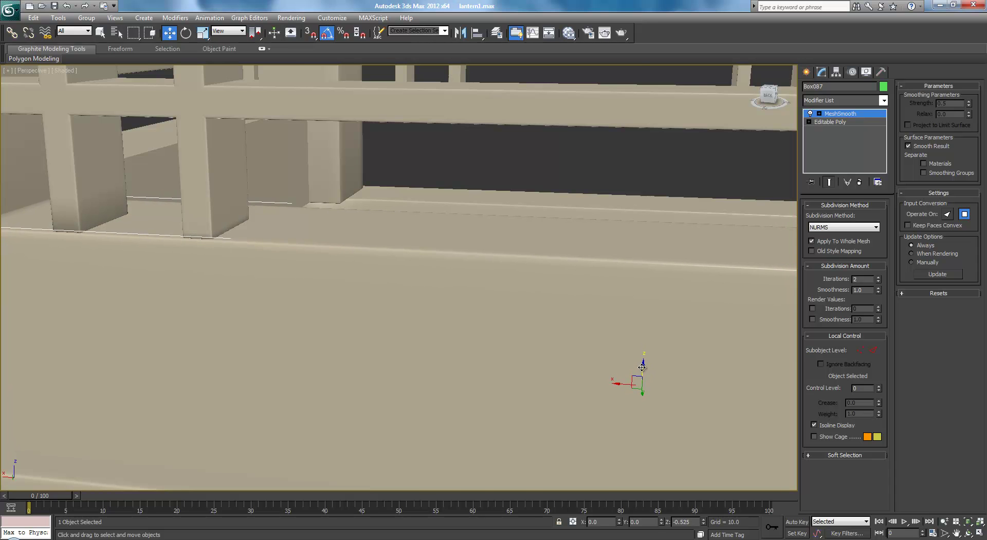
scroll(655, 346, "down", 5)
Step: Raise the bottom back rail's lower vertices about 7 units to the base's top surface, and return to the MeshSmooth level
left_click(838, 122)
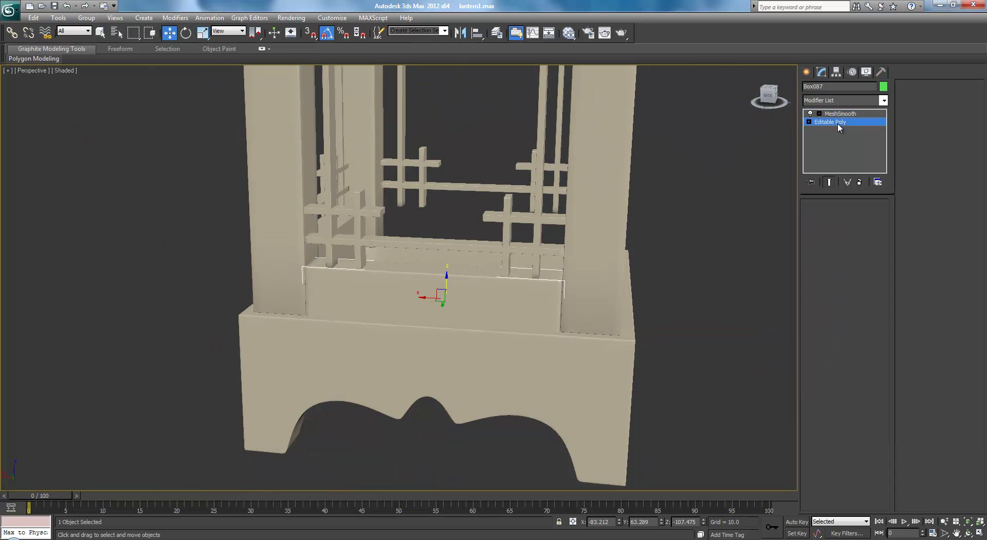
left_click(815, 218)
key("F3")
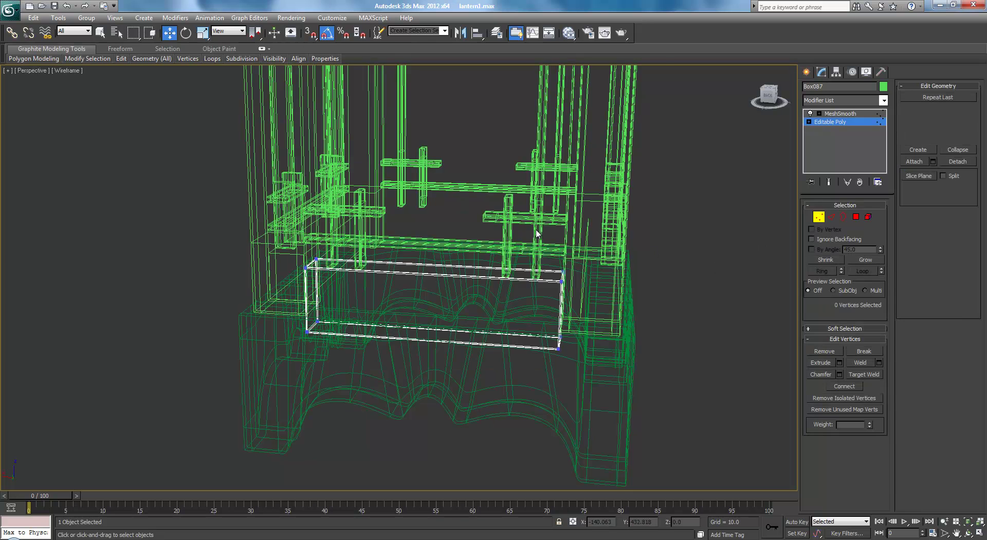
middle_click_drag(451, 273, 503, 216)
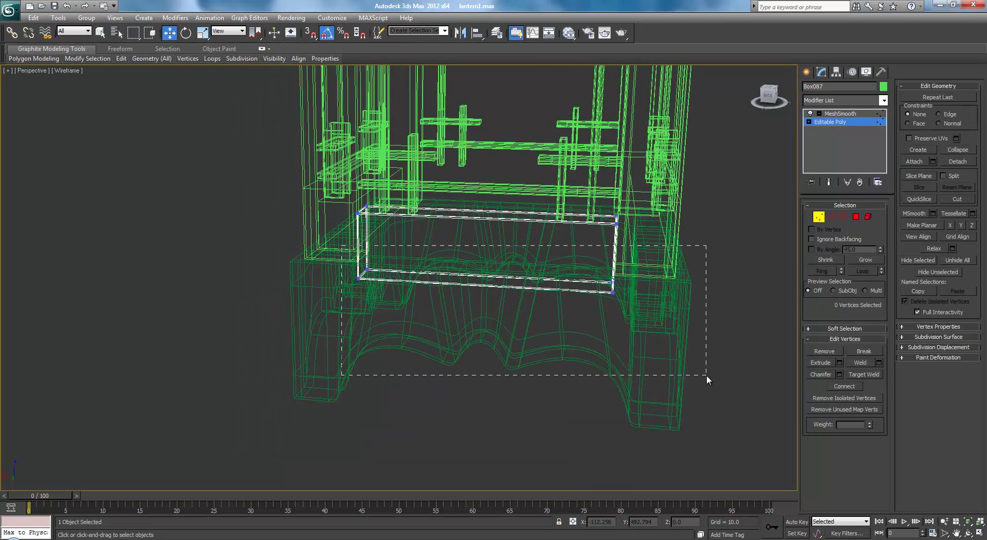
key("F3")
key("F4")
scroll(539, 267, "up", 5)
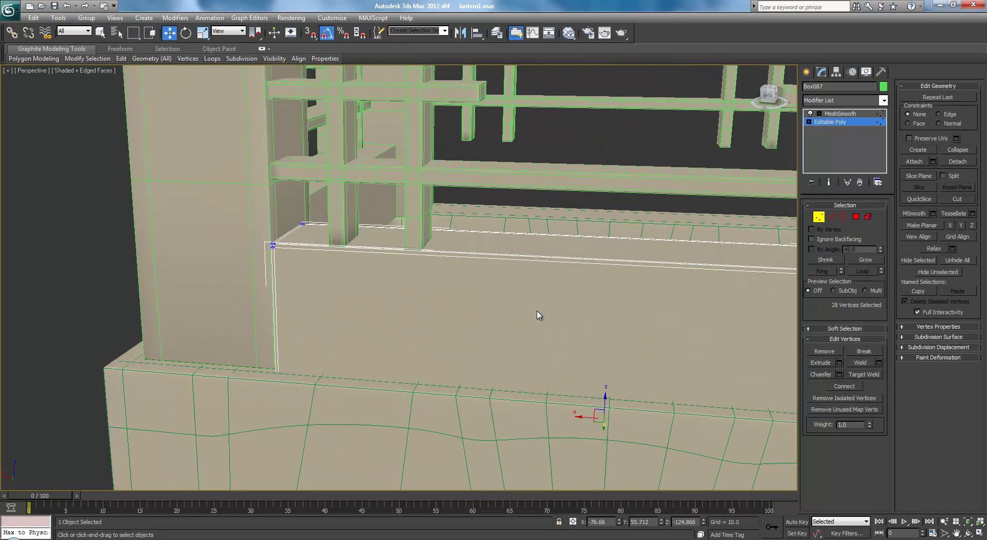
mouse_move(538, 313)
middle_mouse_down()
mouse_move(532, 325)
mouse_move(526, 315)
middle_mouse_up()
left_click_drag(597, 378, 612, 340)
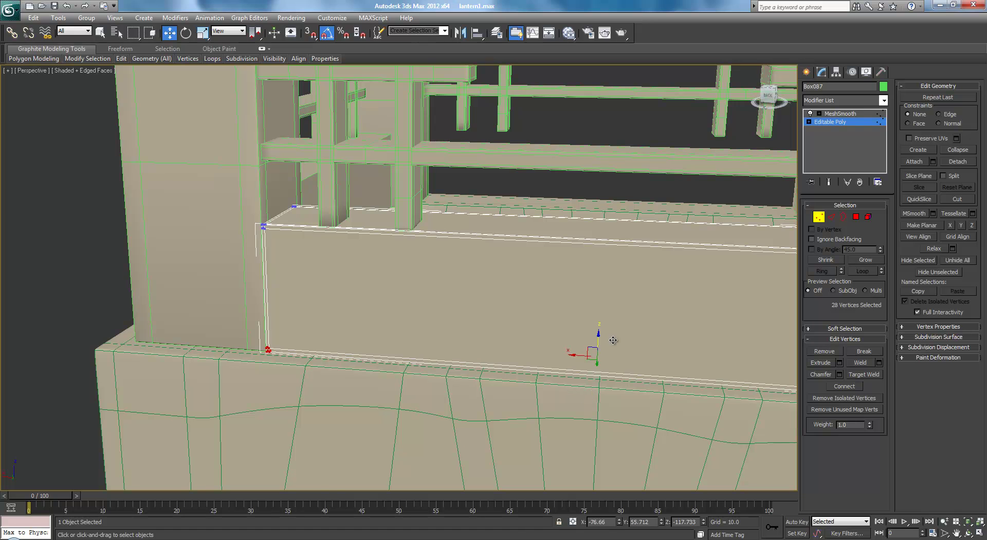
scroll(599, 308, "down", 5)
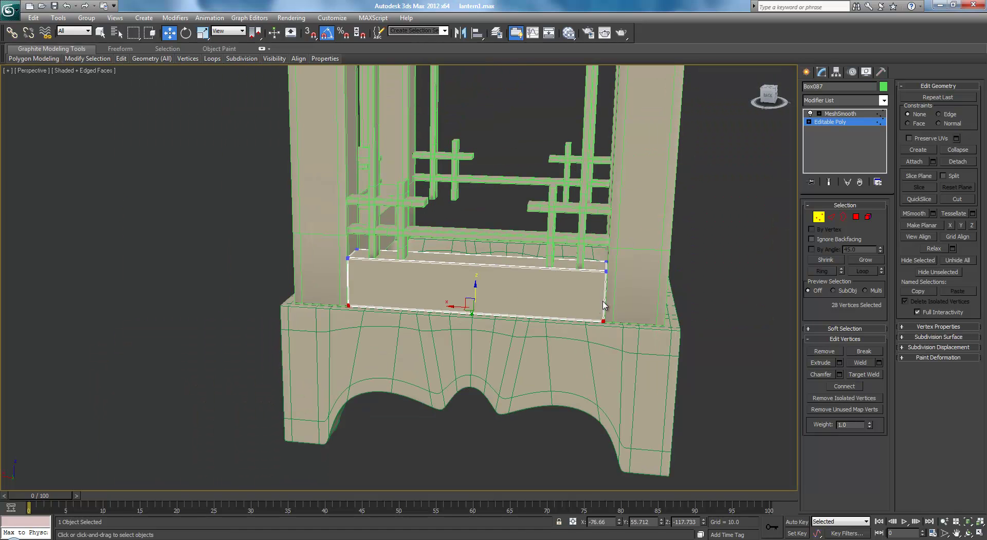
left_click(834, 114)
left_click(833, 122)
left_click(833, 116)
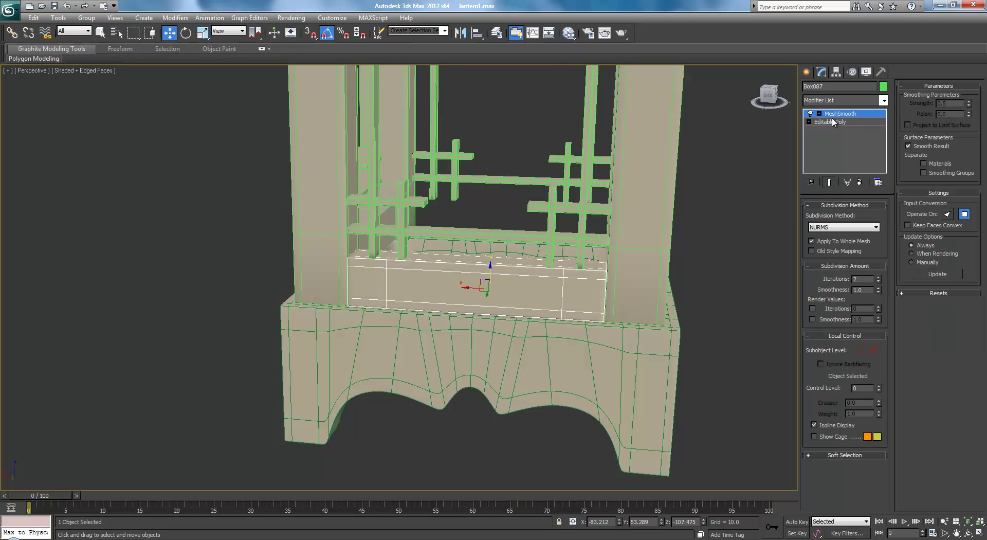
Step: Copy the bottom back rail along Y to the front side of the lantern
middle_click_drag(688, 239, 507, 276, "alt")
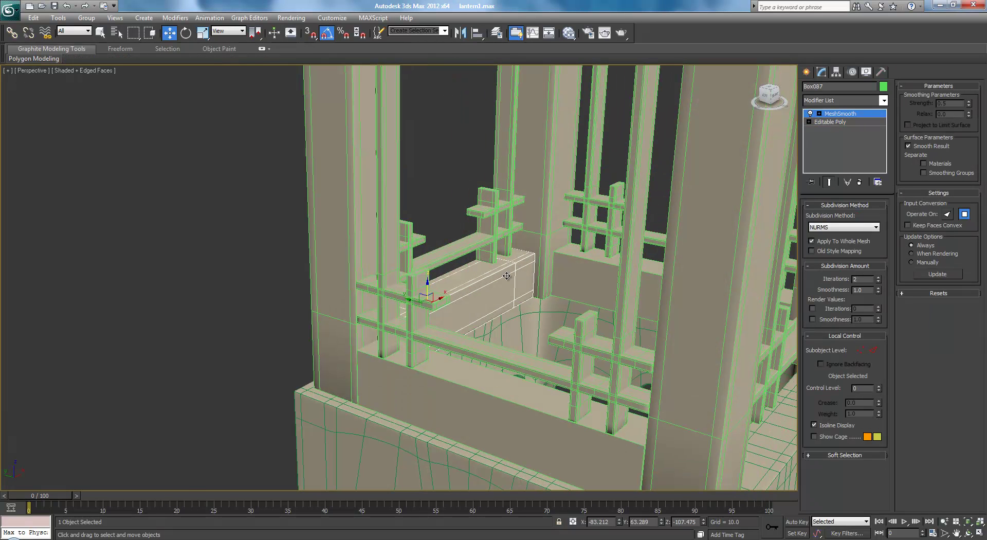
mouse_move(413, 298)
left_mouse_down("shift")
mouse_move(535, 261)
mouse_move(696, 357)
left_mouse_up("shift")
left_click(493, 319)
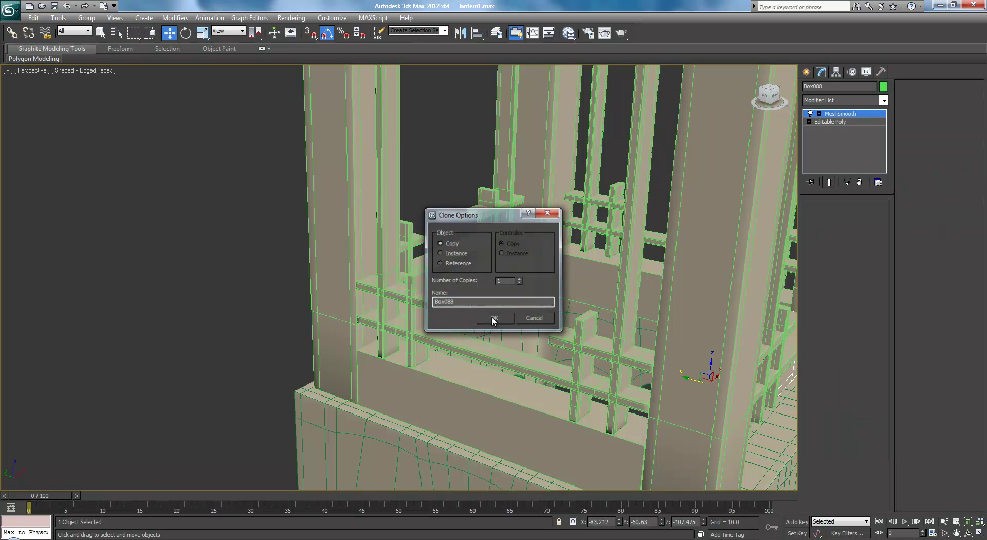
Step: Shift the bottom front rail about 11.9 units outward along Y to line up with the front posts
middle_click_drag(753, 330, 352, 176)
scroll(378, 177, "up", 5)
scroll(378, 177, "down", 5)
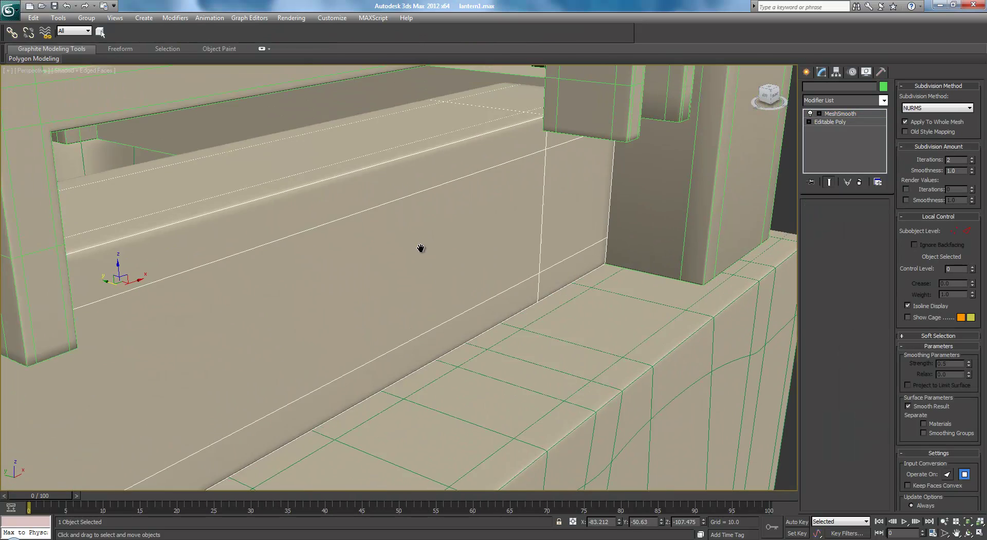
mouse_move(107, 281)
left_mouse_down()
mouse_move(121, 277)
mouse_move(202, 354)
mouse_move(205, 306)
left_mouse_up()
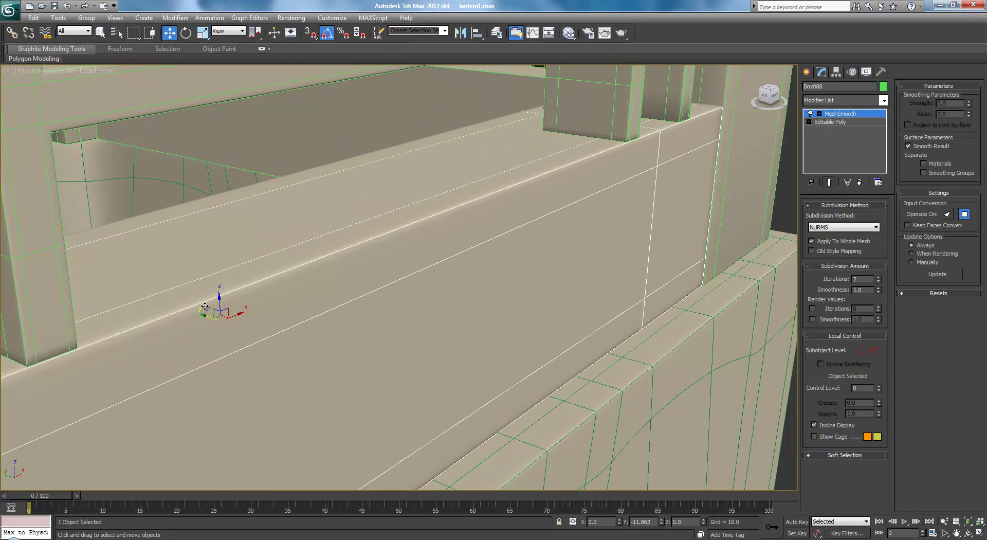
middle_click_drag(210, 304, 349, 265)
scroll(327, 266, "down", 4)
scroll(350, 264, "down", 6)
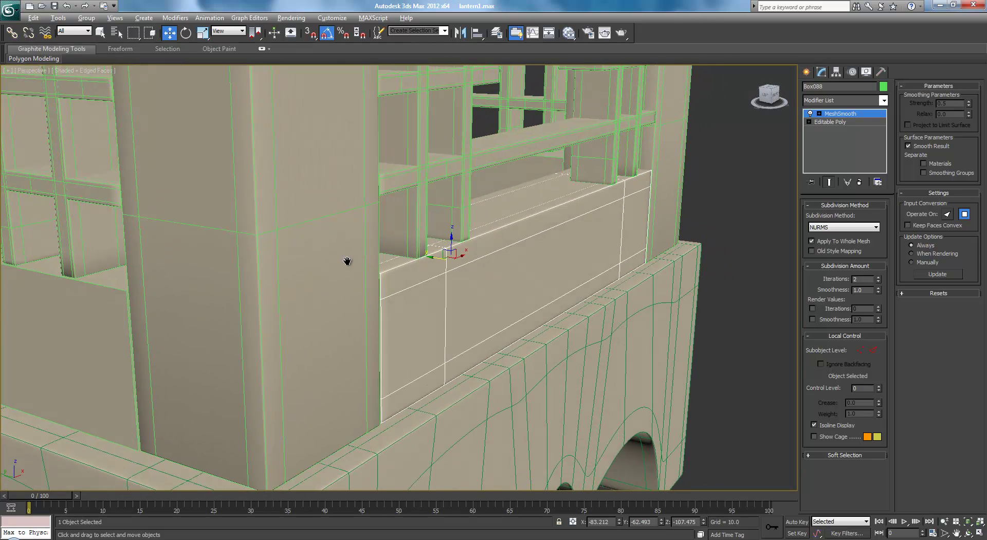
Step: Deselect everything, inspect the frame in plain shading and switch to Windows Photo Viewer to check the lantern reference photo
left_click(583, 239)
key("F3")
mouse_move(591, 201)
middle_mouse_down()
mouse_move(611, 228)
mouse_move(592, 232)
mouse_move(586, 221)
mouse_move(635, 227)
mouse_move(633, 256)
mouse_move(643, 249)
mouse_move(643, 223)
mouse_move(694, 234)
mouse_move(627, 243)
mouse_move(632, 250)
mouse_move(507, 230)
mouse_move(394, 229)
mouse_move(519, 182)
mouse_move(515, 141)
mouse_move(539, 158)
mouse_move(551, 229)
mouse_move(577, 243)
middle_mouse_up()
key("F3")
key("F4")
scroll(591, 236, "down", 5)
scroll(550, 221, "up", 3)
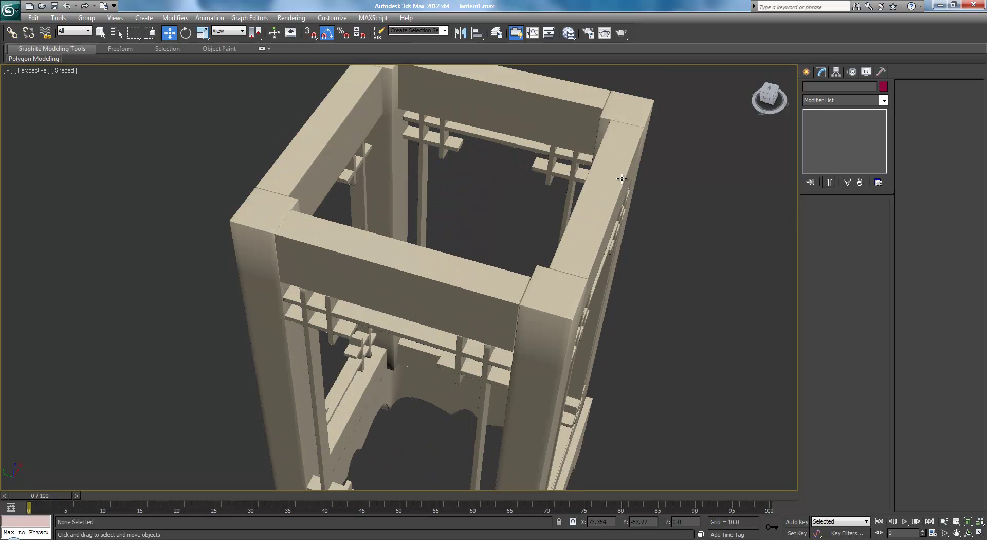
scroll(620, 179, "down", 4)
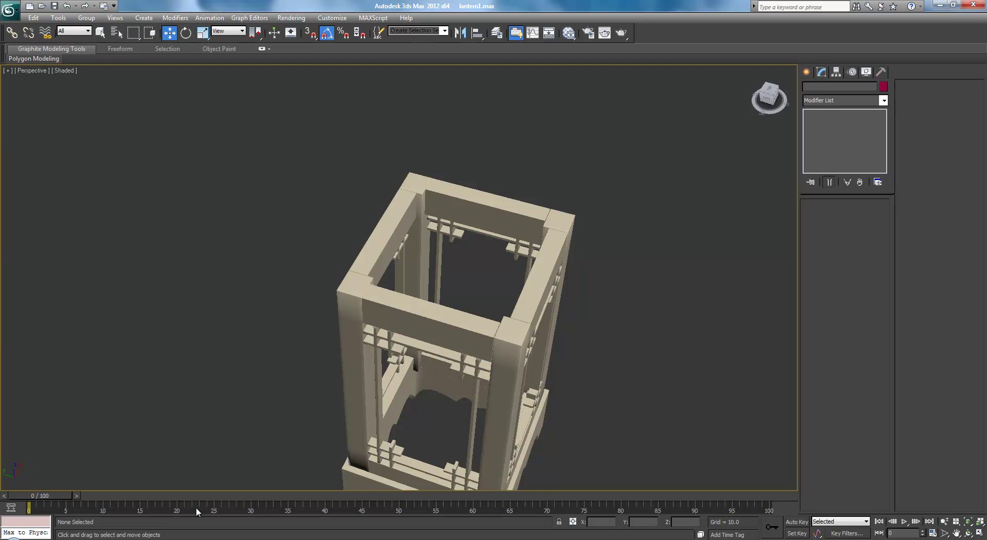
key("alt+Tab")
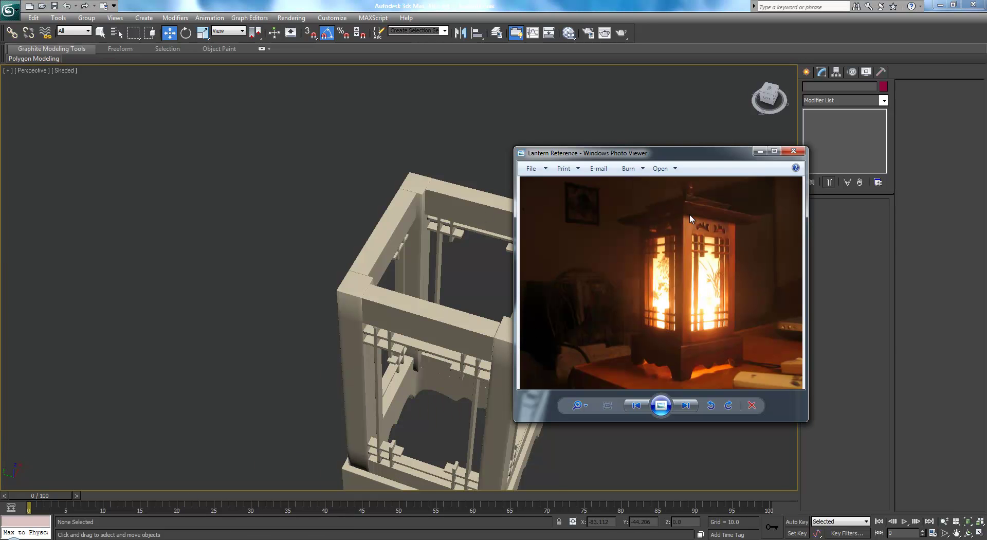